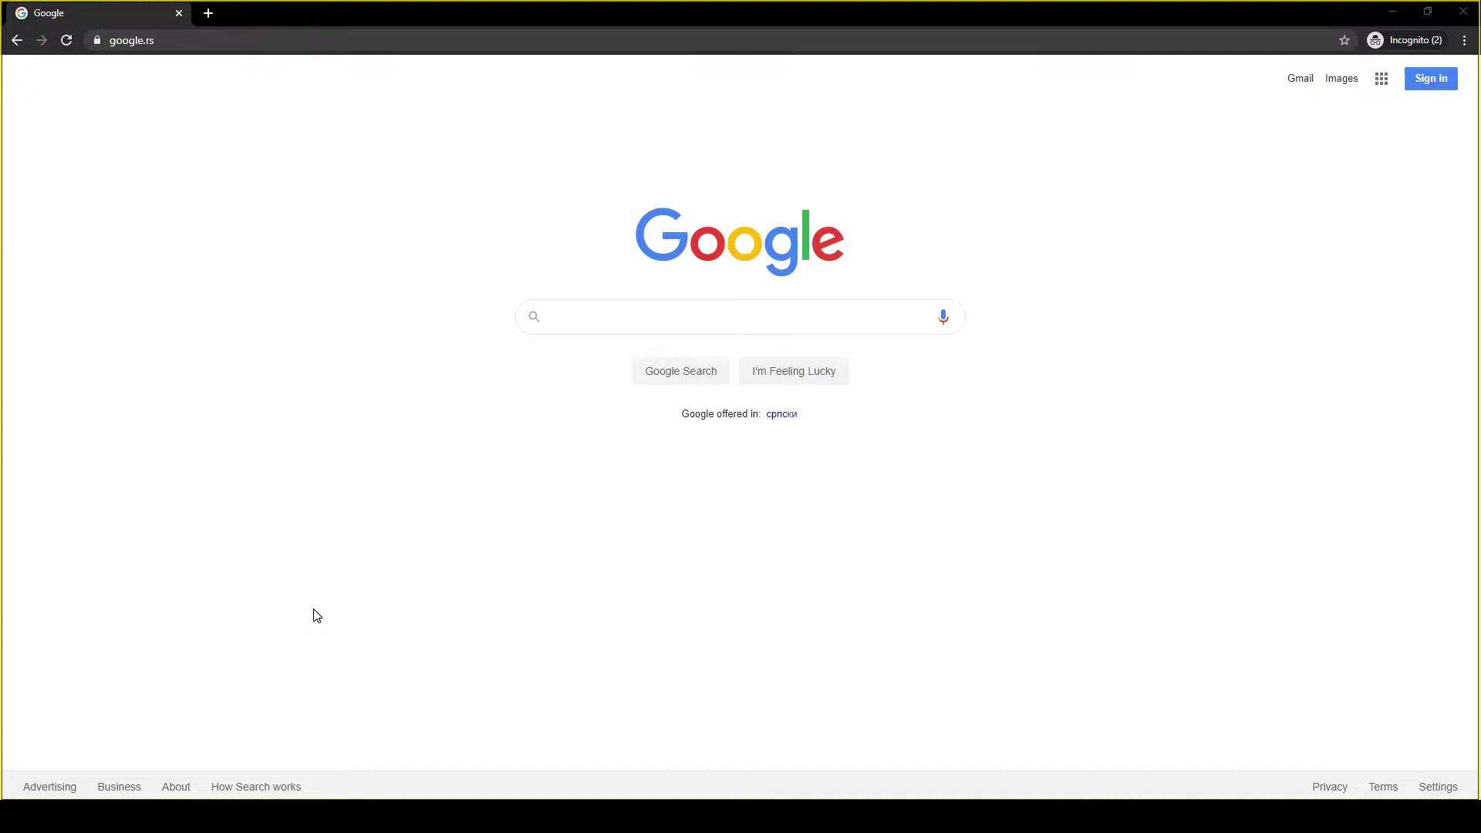
Switch the Google homepage language to српски (Serbian), then go to the Пријавите се sign-in page.
{"action": "left_click", "coordinate": [600, 37]}
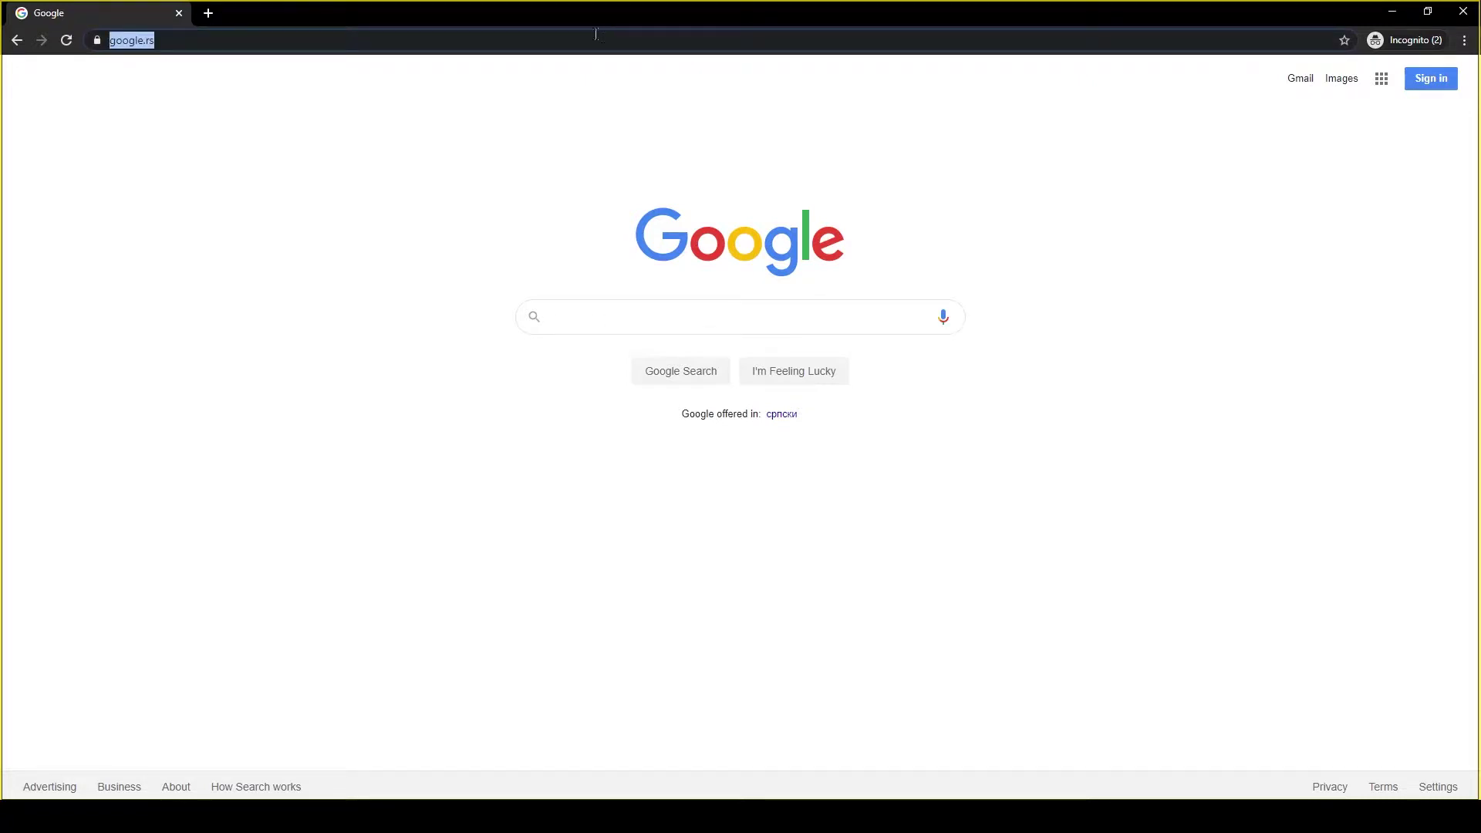
{"action": "key", "text": "End"}
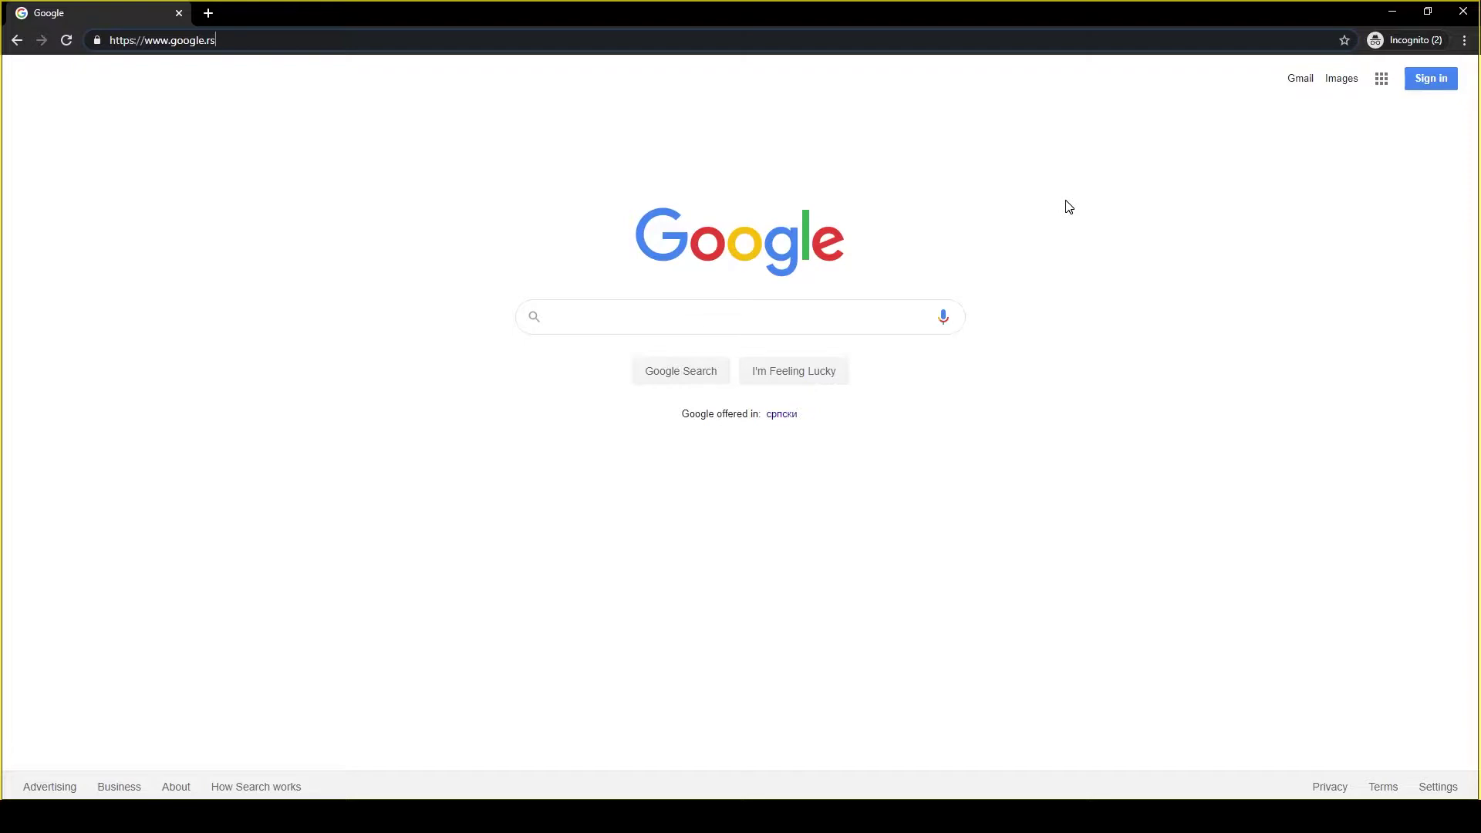
{"action": "left_click", "coordinate": [781, 417]}
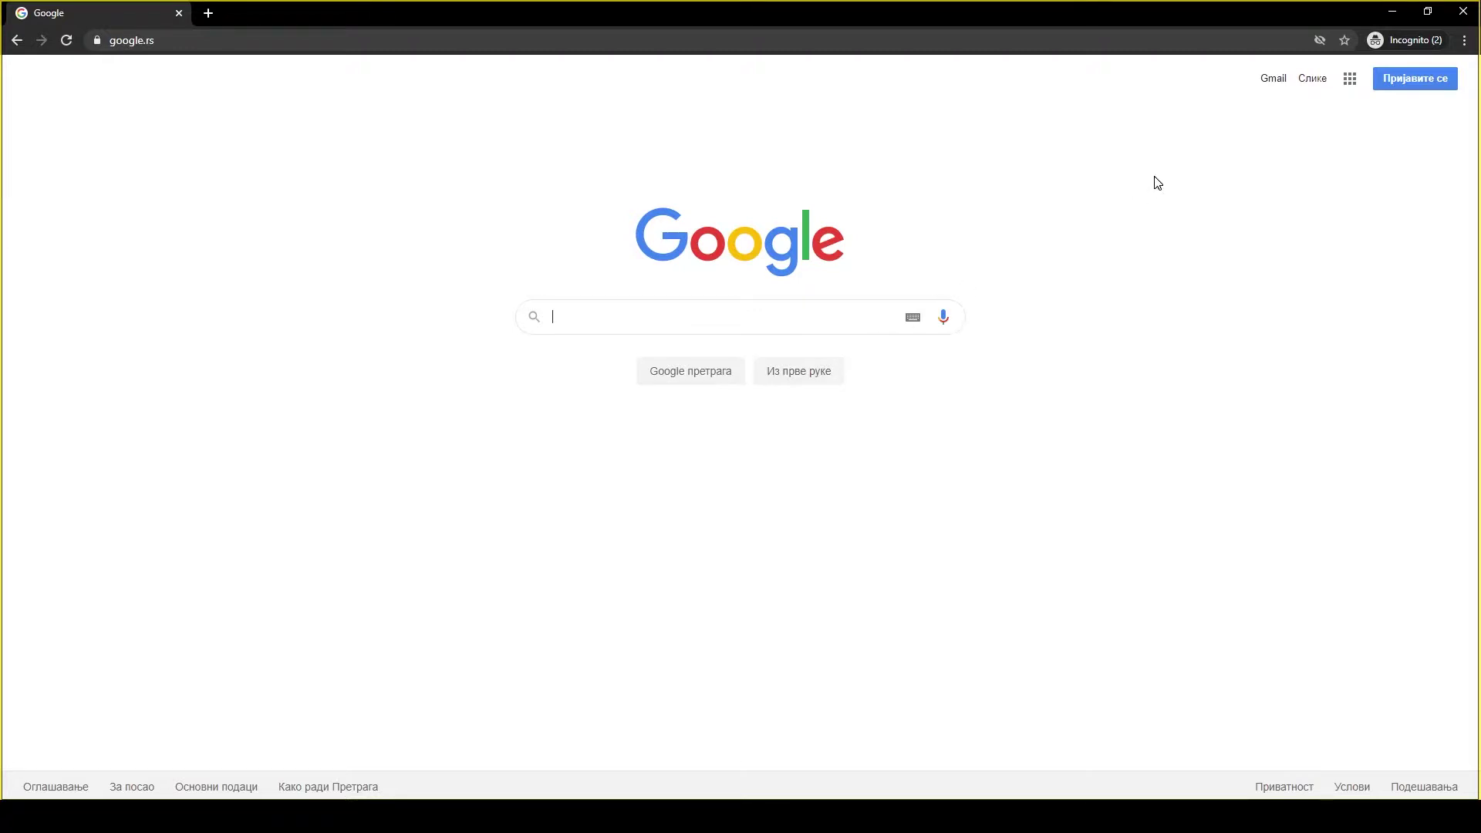
{"action": "left_click", "coordinate": [1393, 77]}
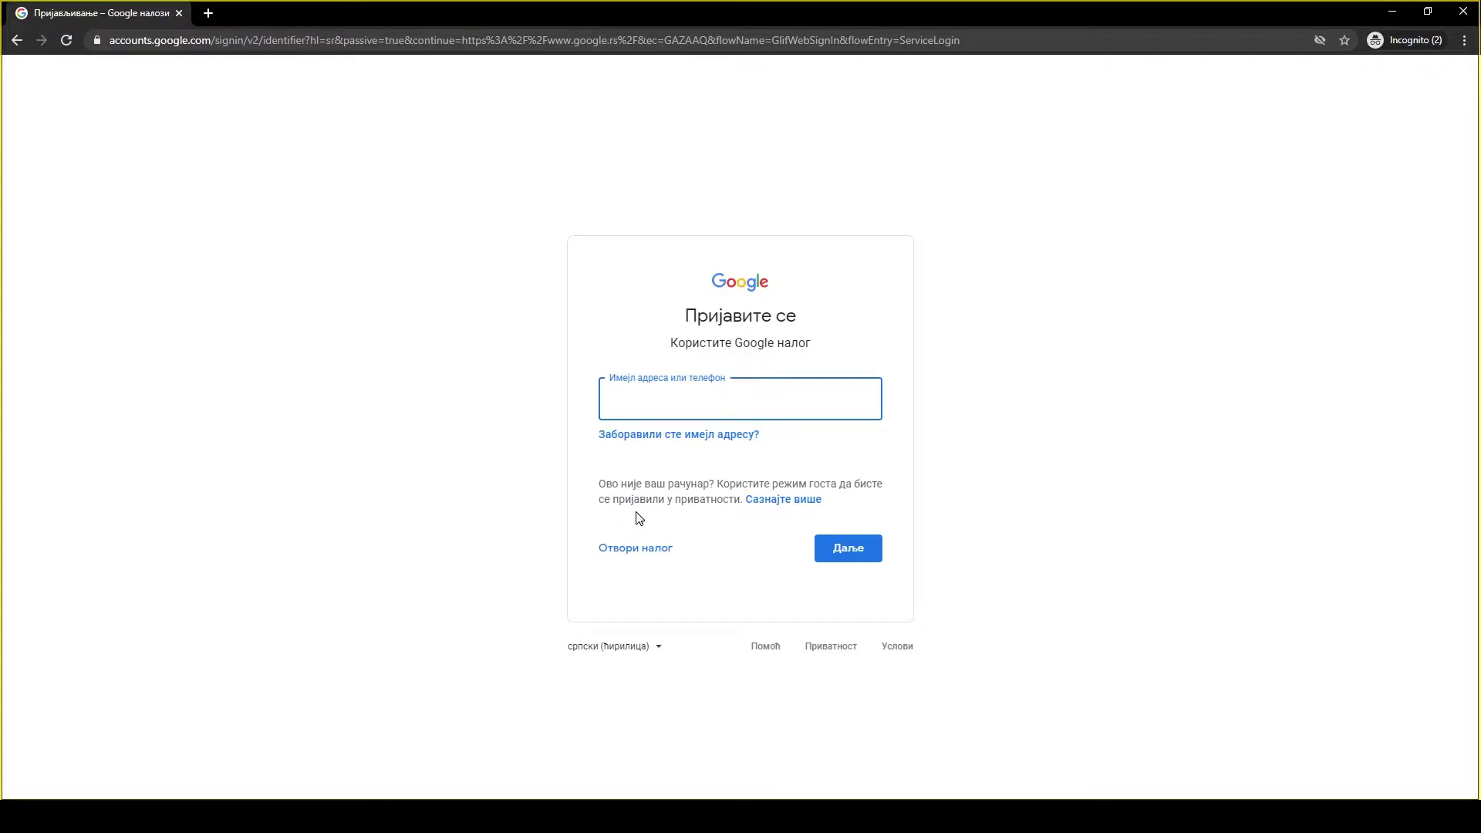
Start a new account with Отвори налог and choose За себе (for myself).
{"action": "left_click", "coordinate": [637, 561]}
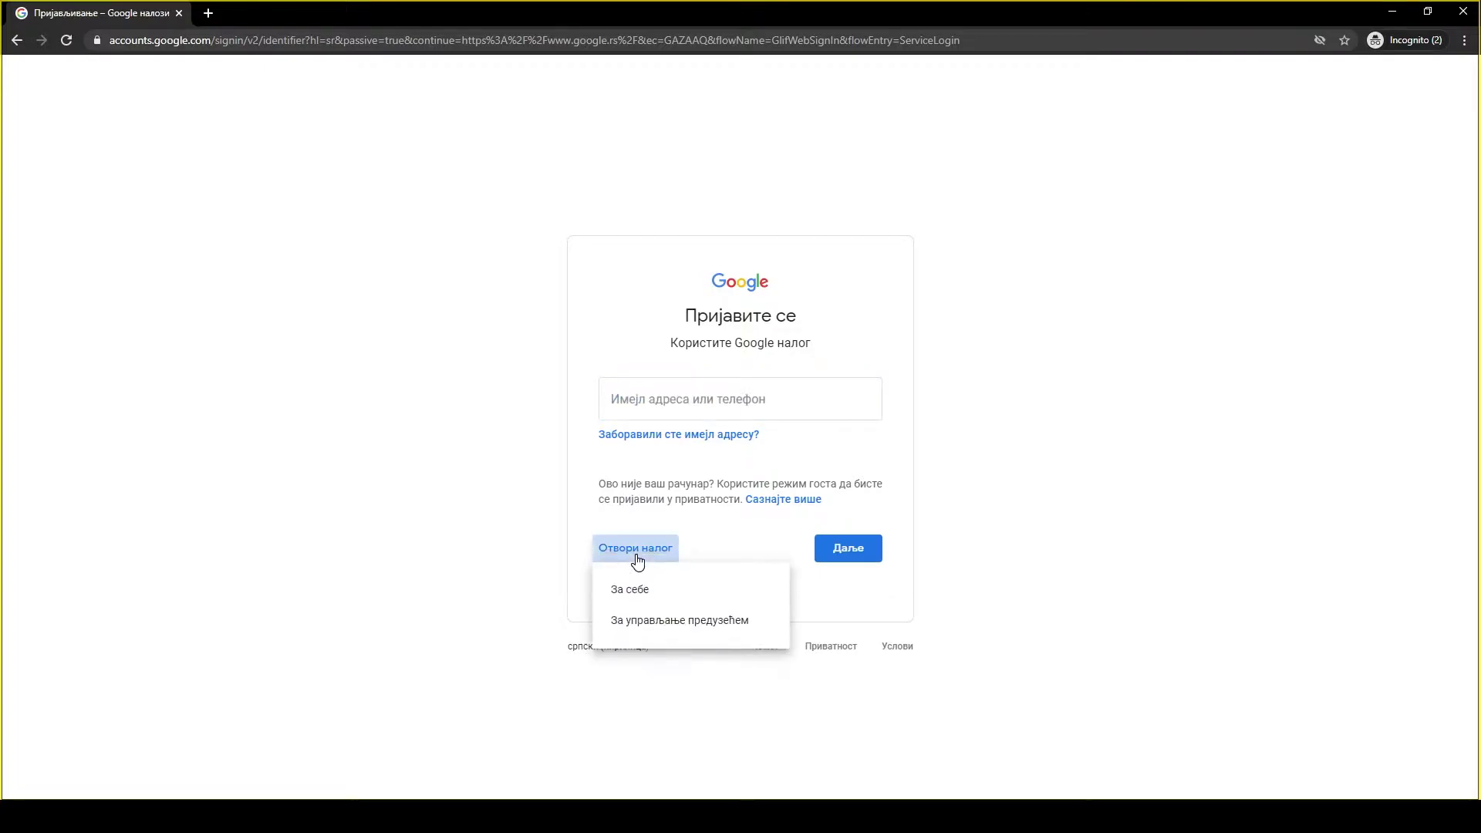
{"action": "left_click", "coordinate": [637, 605]}
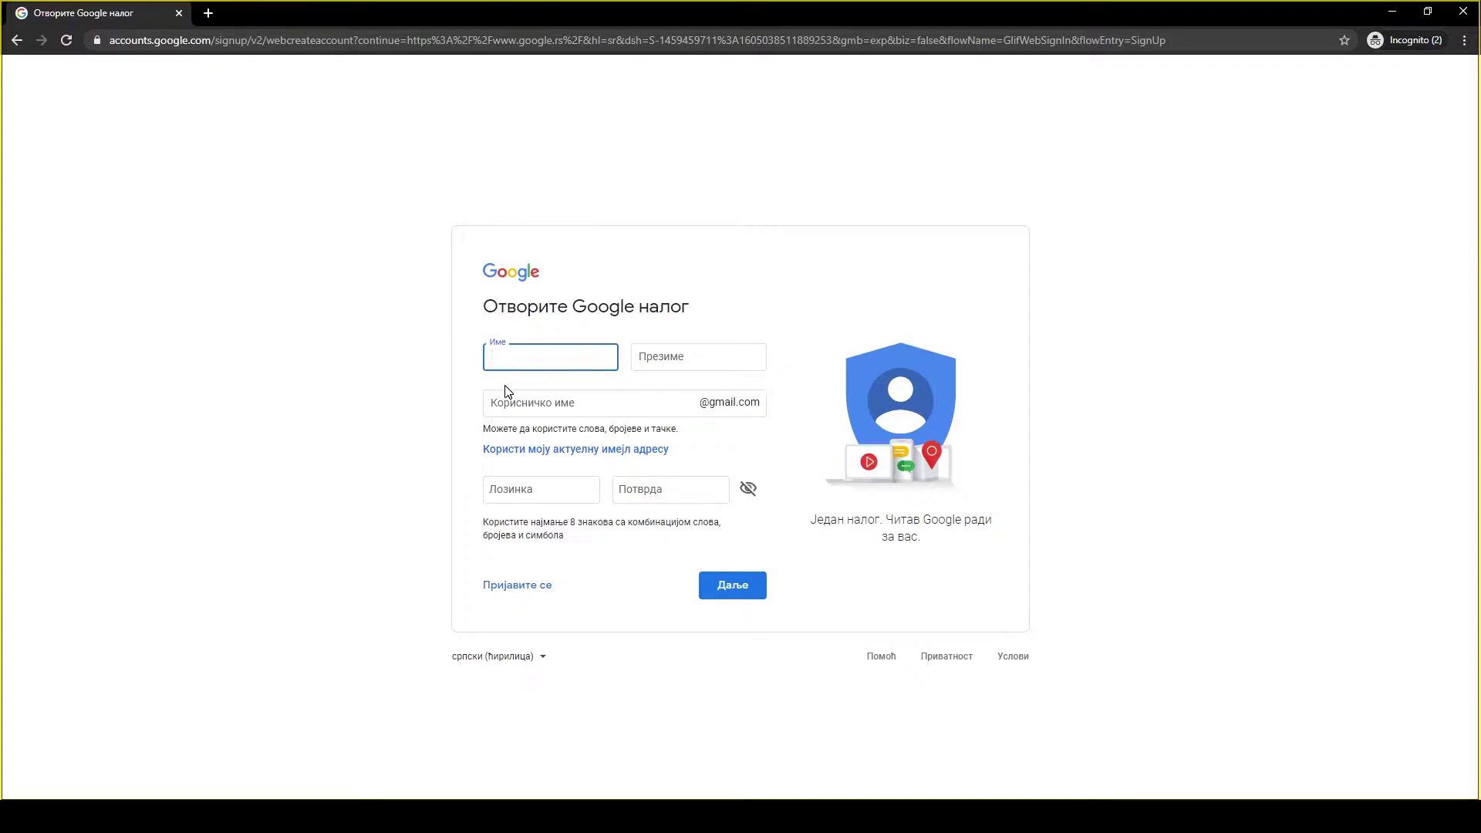
Enter the first and last name, then replace the taken username with an available one.
{"action": "left_click", "coordinate": [525, 399]}
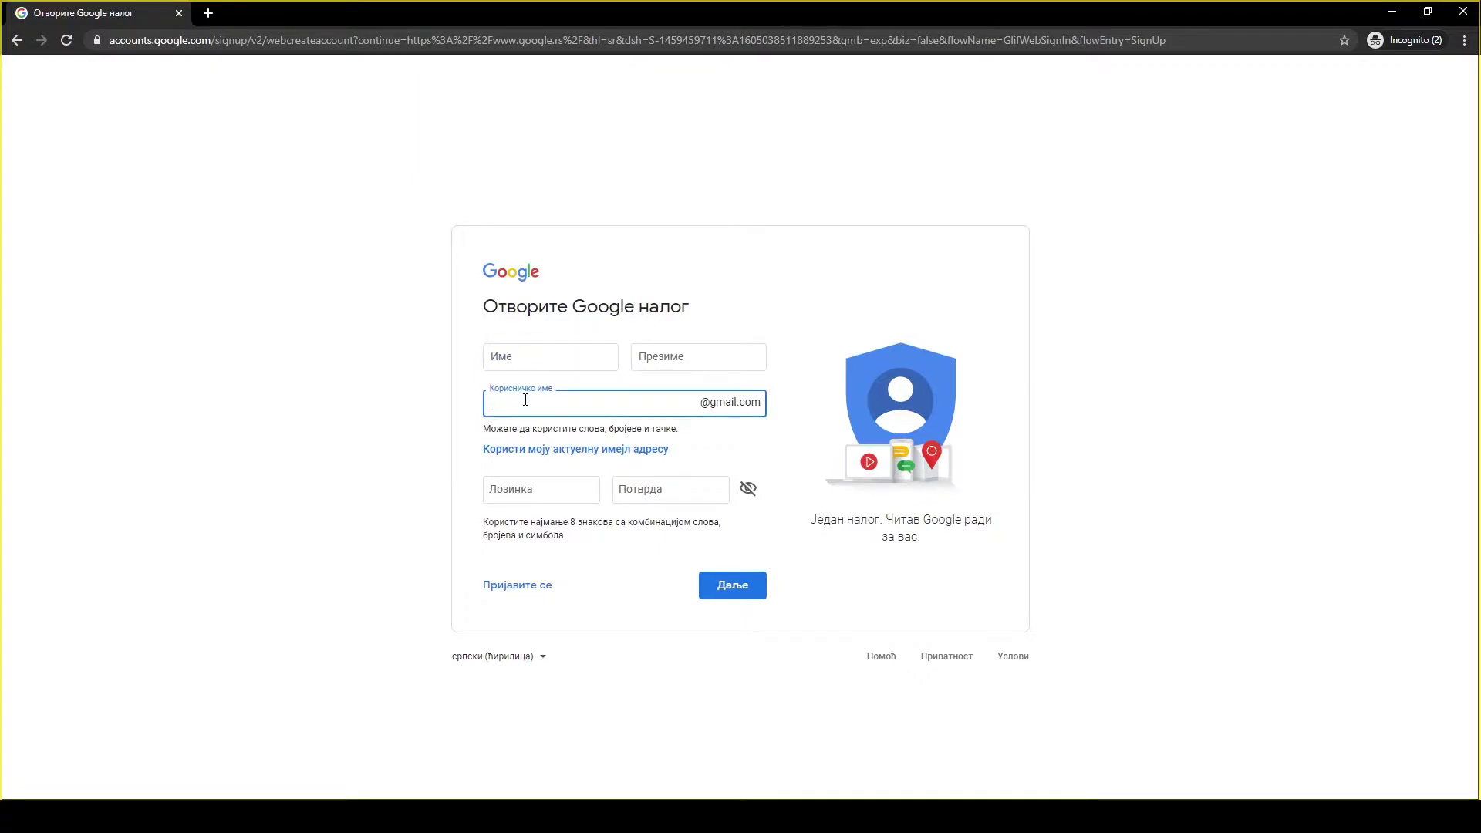
{"action": "left_click", "coordinate": [528, 351]}
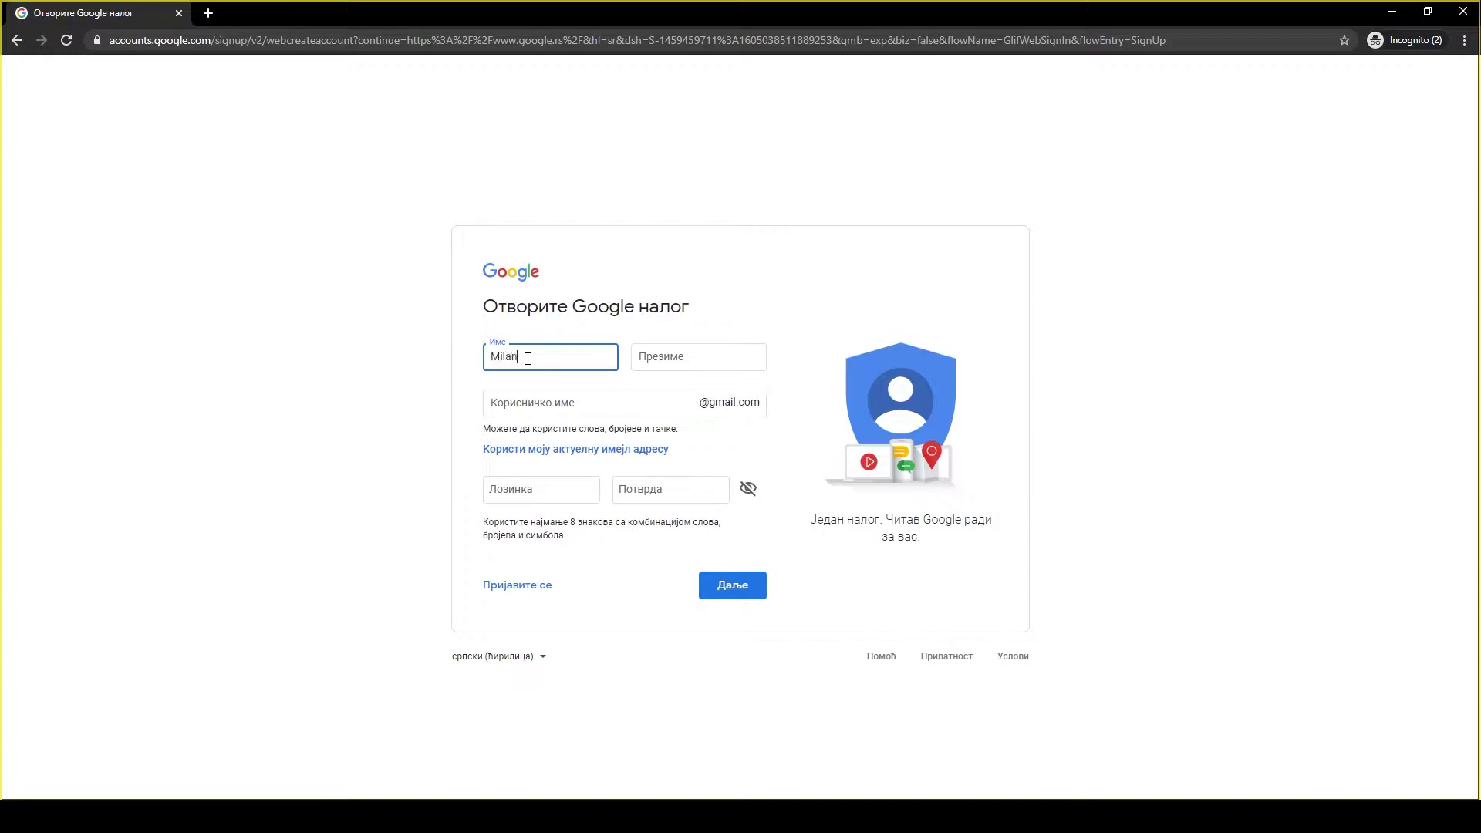
{"action": "left_click", "coordinate": [671, 358]}
{"action": "left_click", "coordinate": [630, 405]}
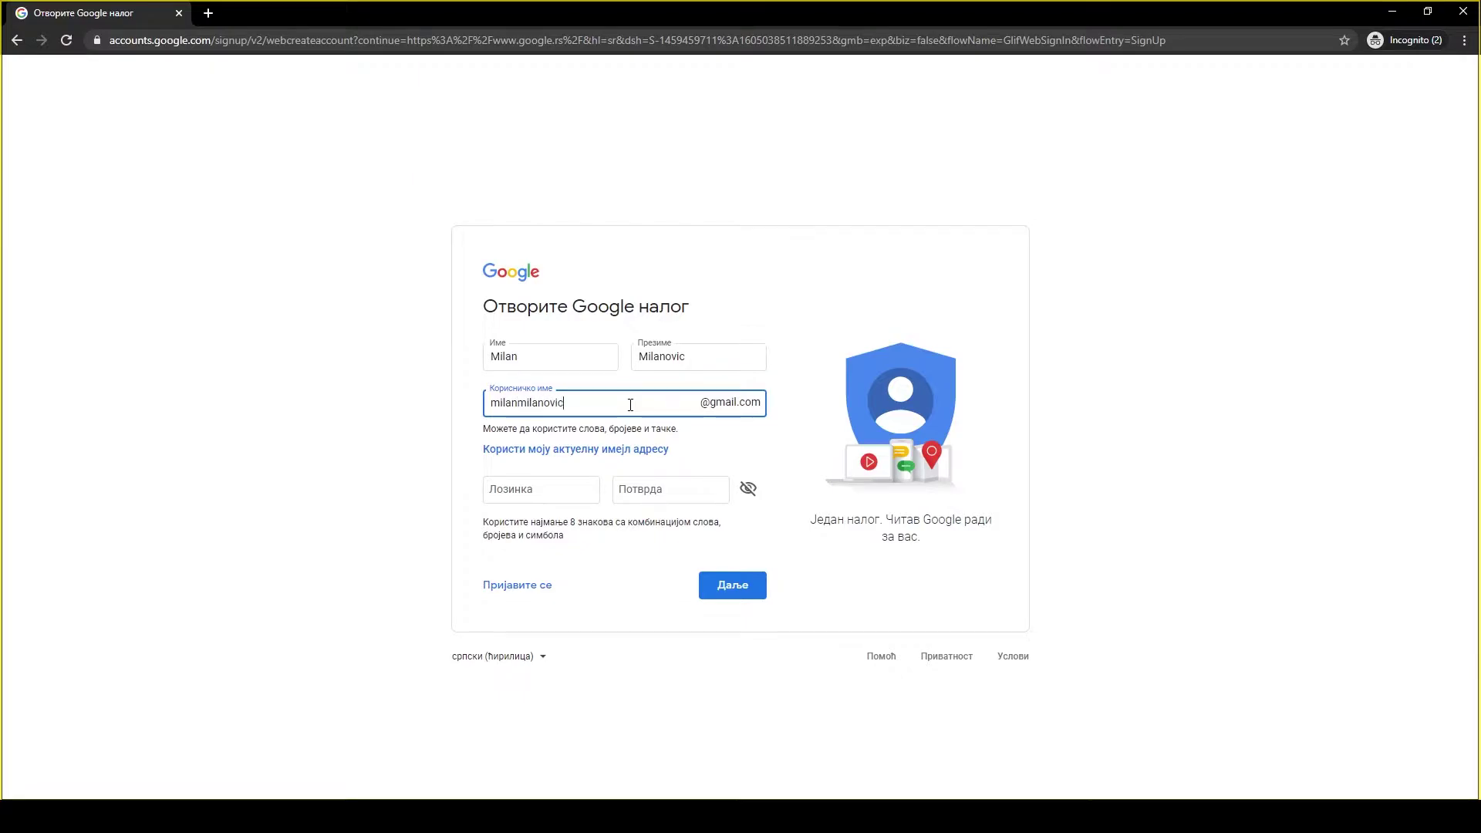
{"action": "left_click", "coordinate": [425, 397]}
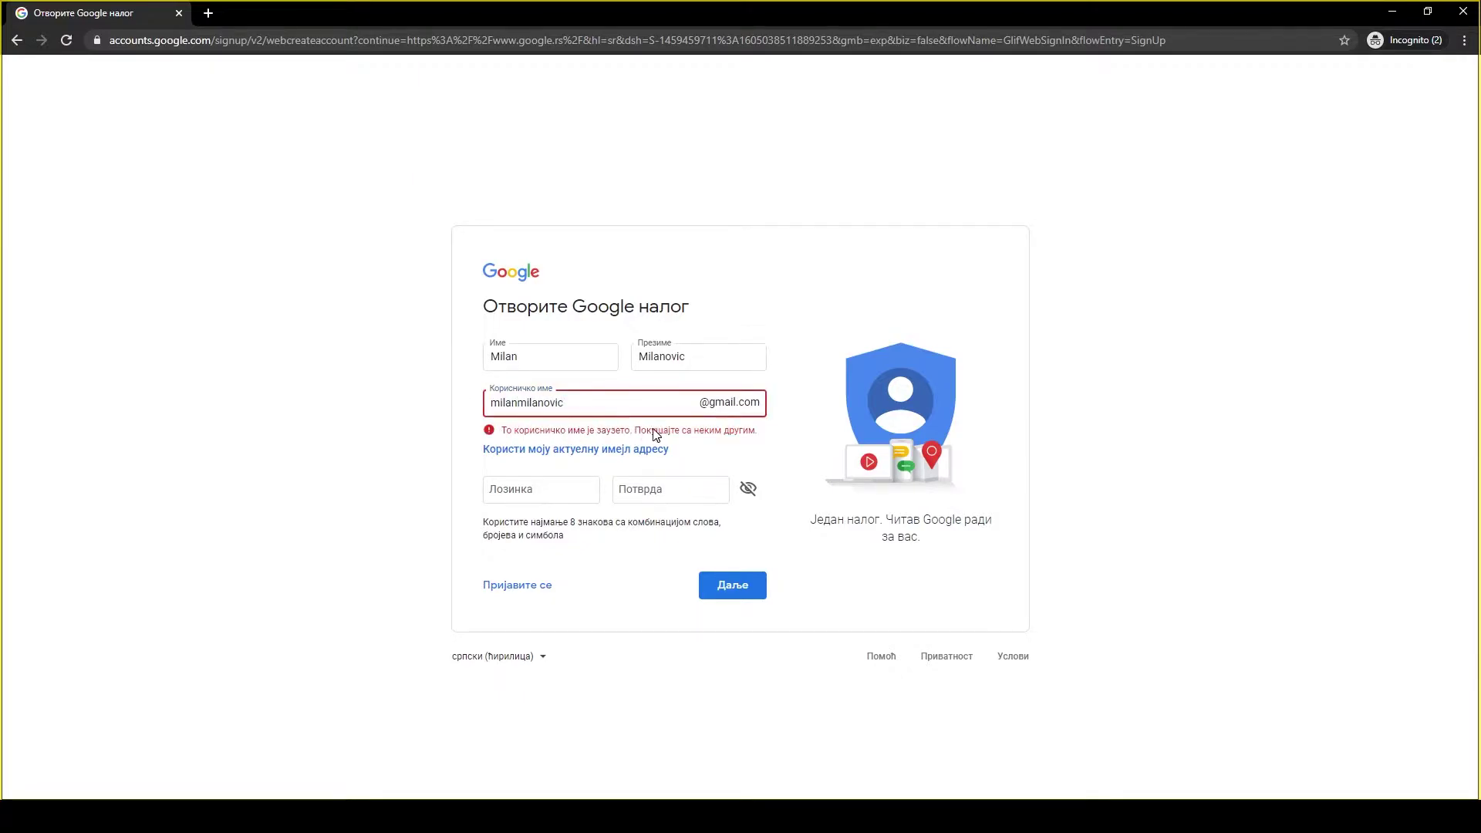
{"action": "left_click", "coordinate": [606, 402]}
{"action": "double_click", "coordinate": [575, 402]}
{"action": "left_click", "coordinate": [430, 426]}
Enter and confirm the account password, then continue with Даље.
{"action": "left_click", "coordinate": [507, 492]}
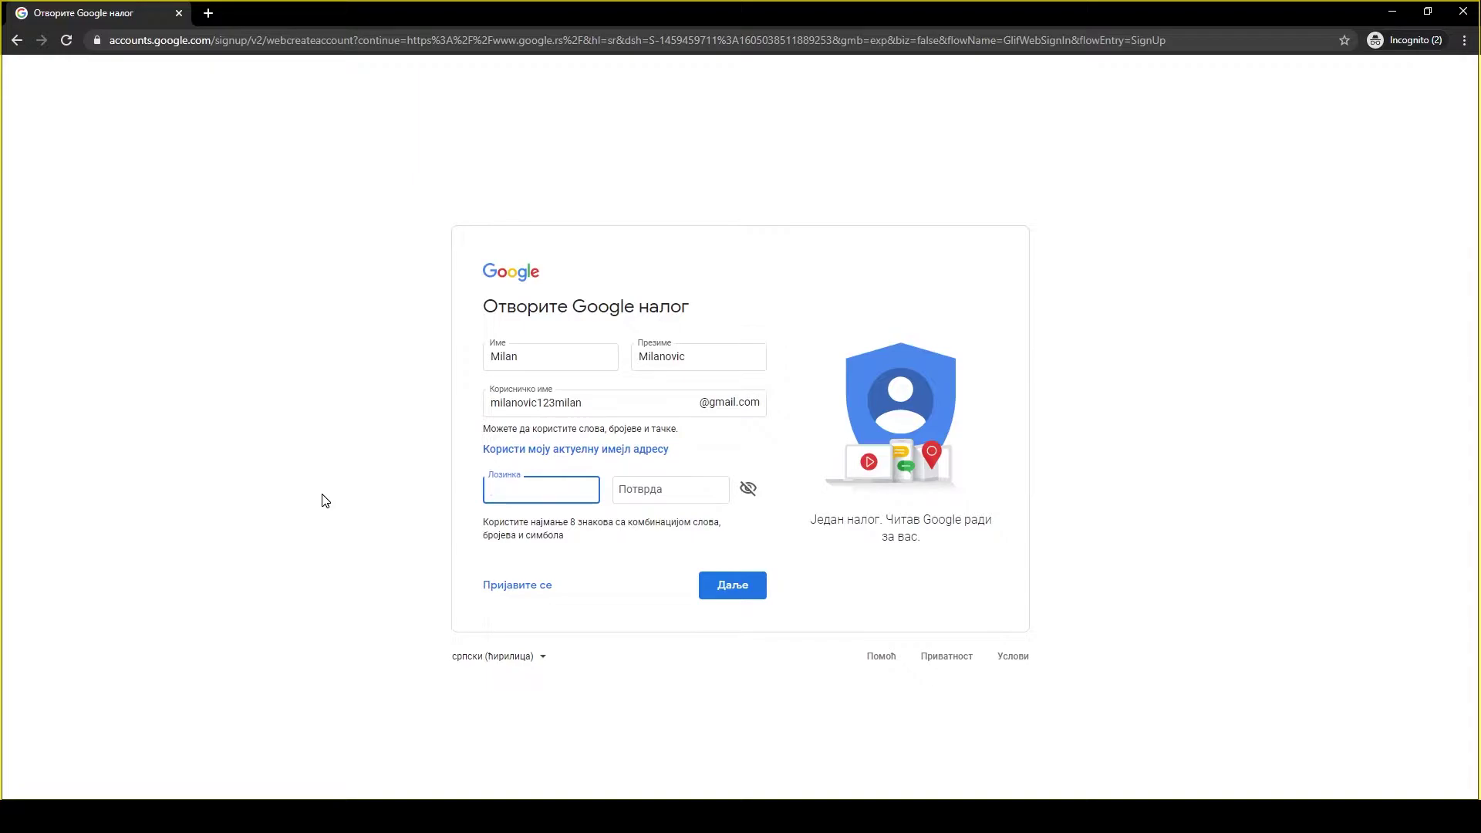
{"action": "type", "text": "•••••••••"}
{"action": "key", "text": "Tab"}
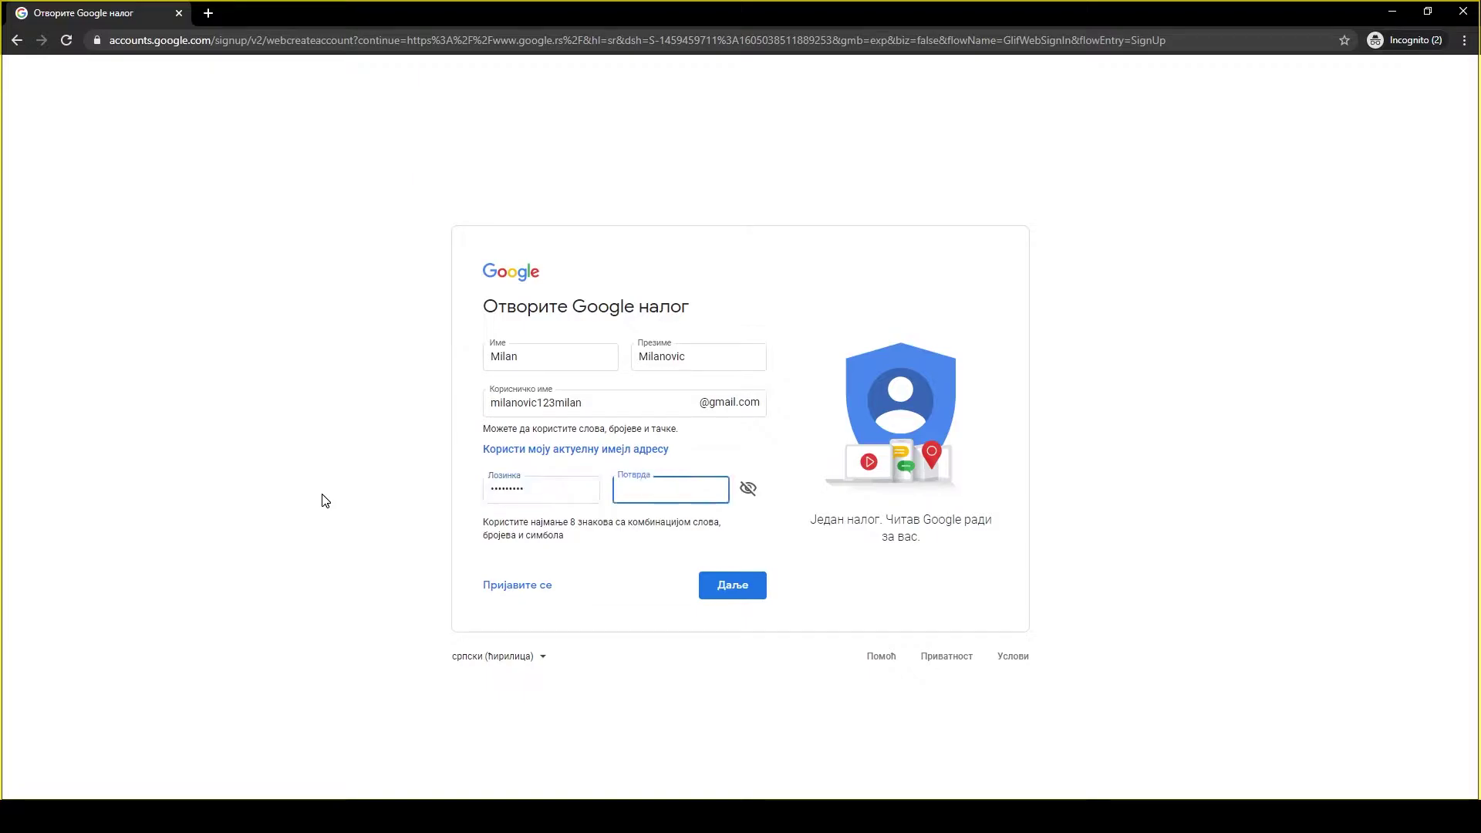
{"action": "type", "text": "•••••••••••"}
{"action": "left_click", "coordinate": [615, 584]}
{"action": "left_click", "coordinate": [735, 595]}
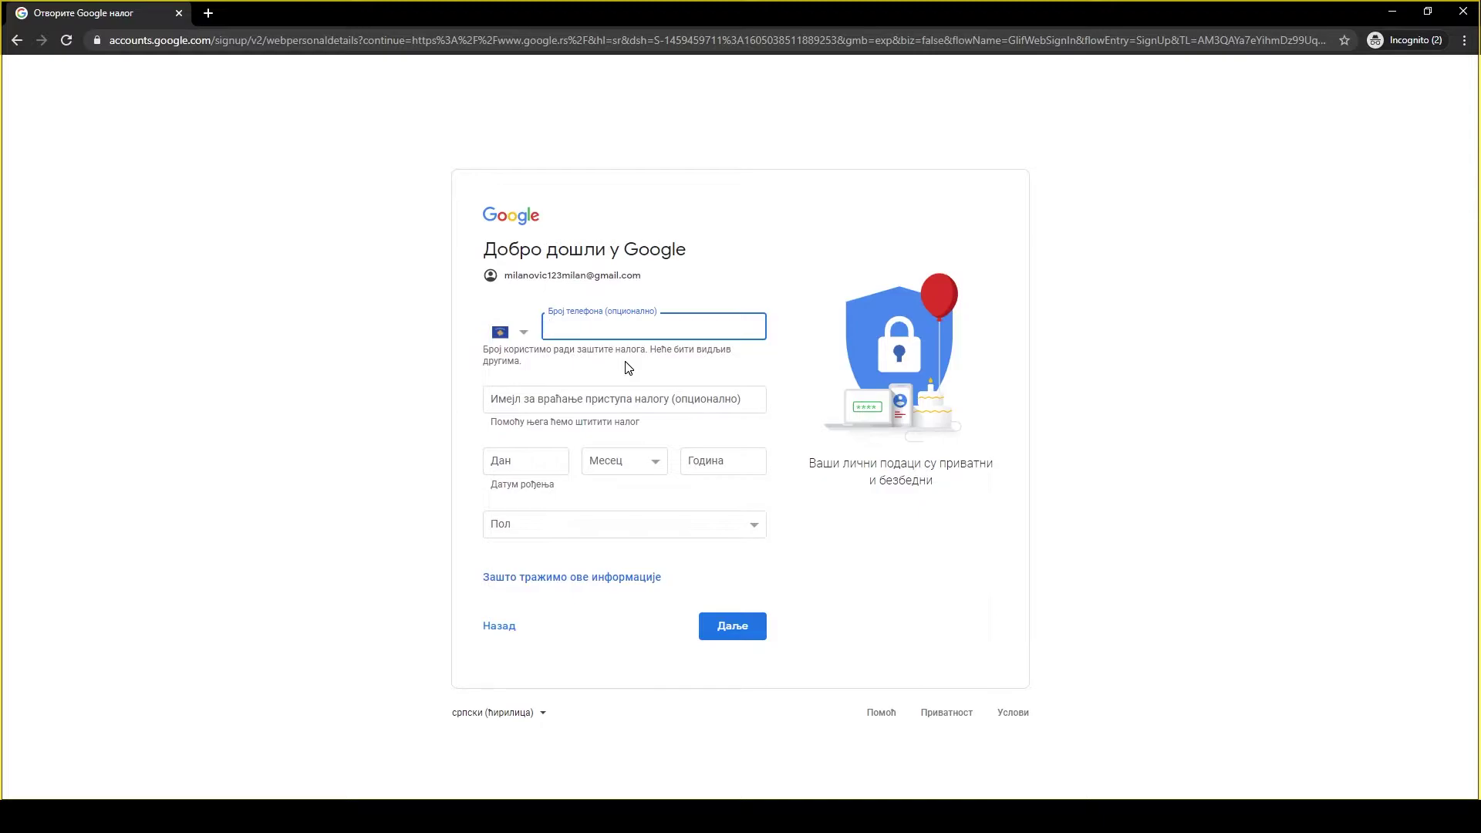
Set the birth date to 4 април 1990 and the gender to Мушко (male).
{"action": "left_click", "coordinate": [630, 407]}
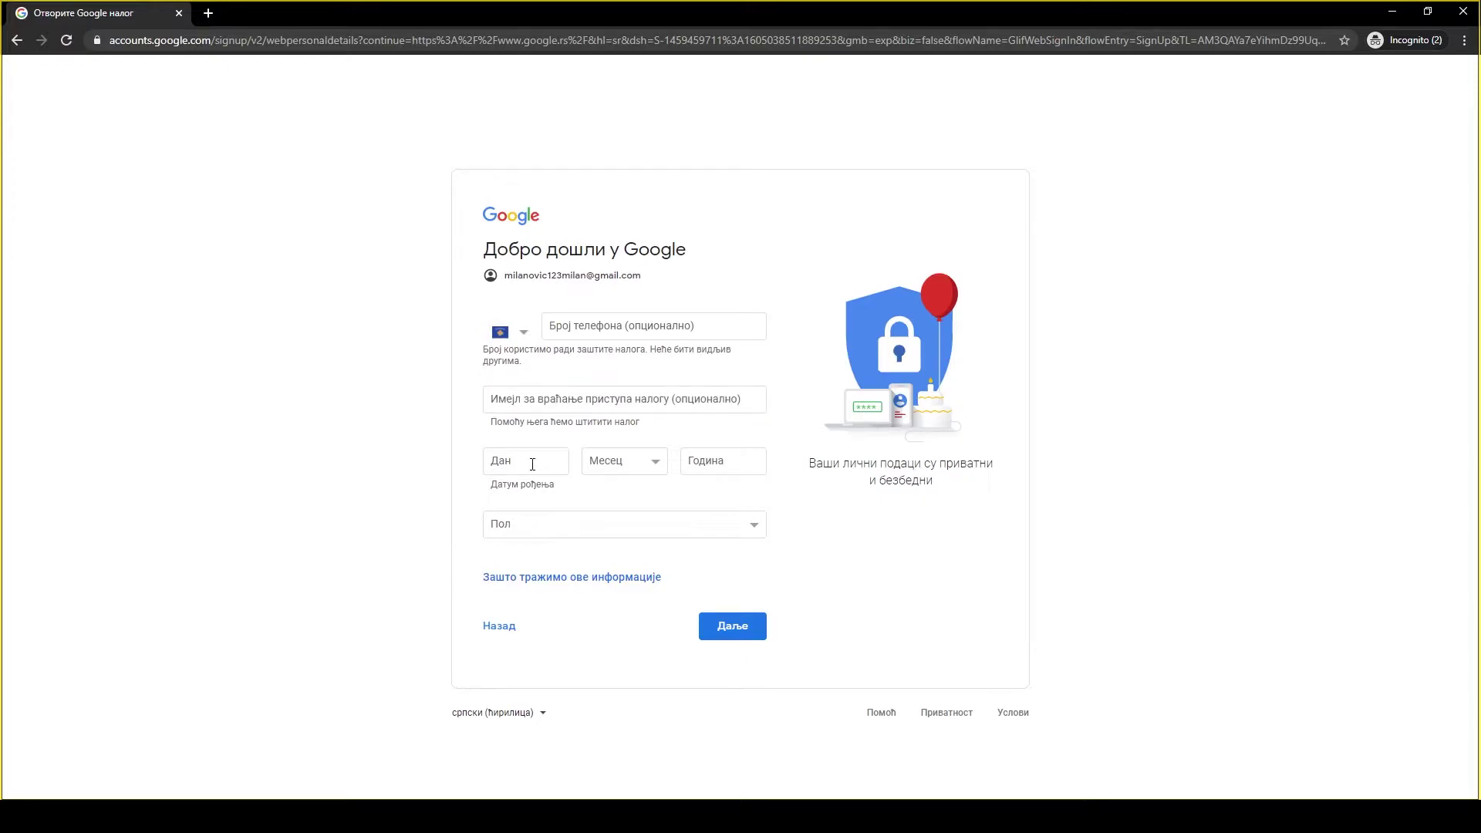
{"action": "left_click", "coordinate": [532, 464]}
{"action": "type", "text": "4"}
{"action": "left_click", "coordinate": [609, 465]}
{"action": "left_click", "coordinate": [610, 527]}
{"action": "left_click", "coordinate": [723, 466]}
{"action": "type", "text": "1990"}
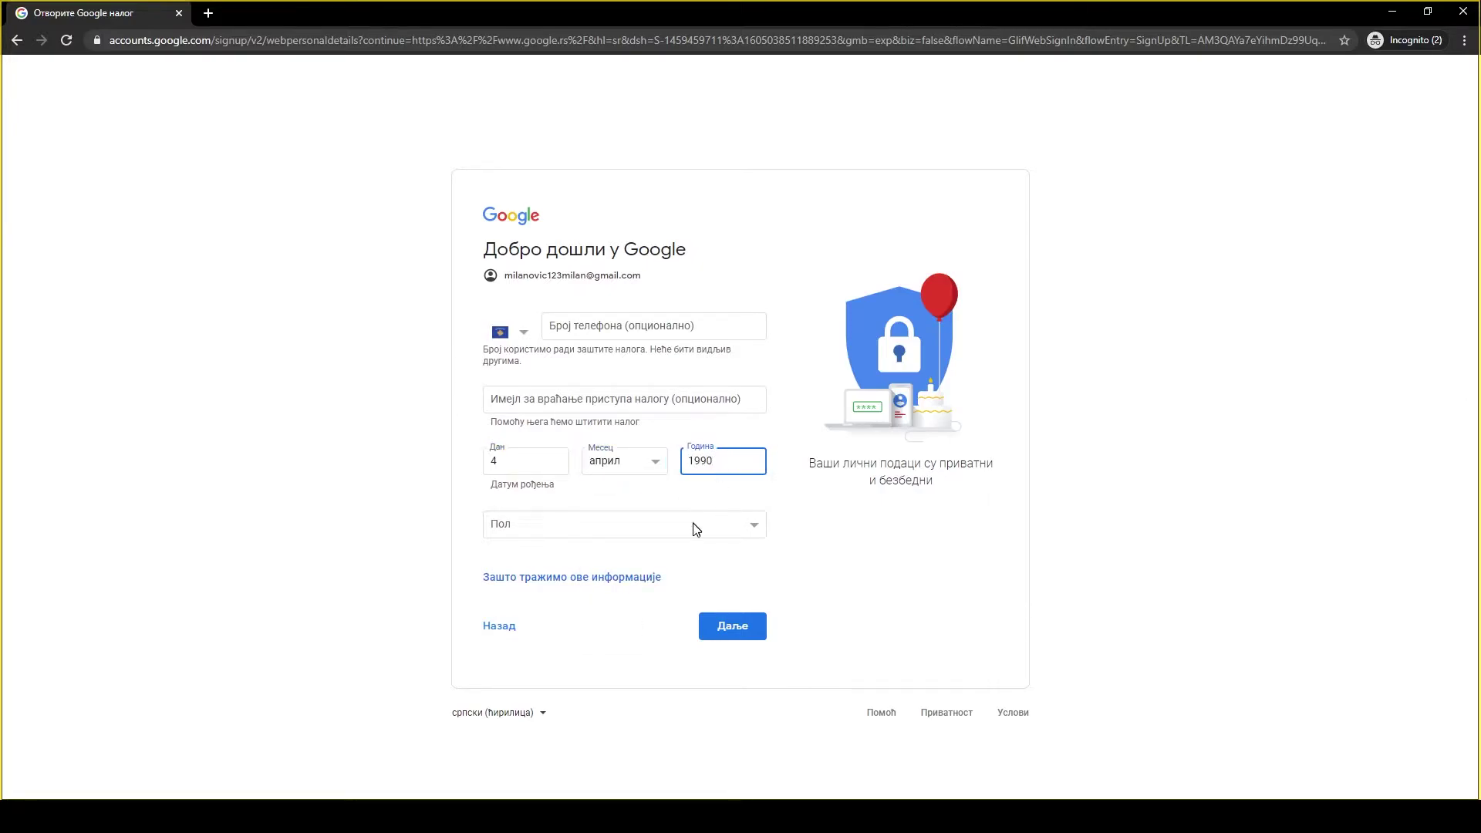
{"action": "left_click", "coordinate": [695, 532]}
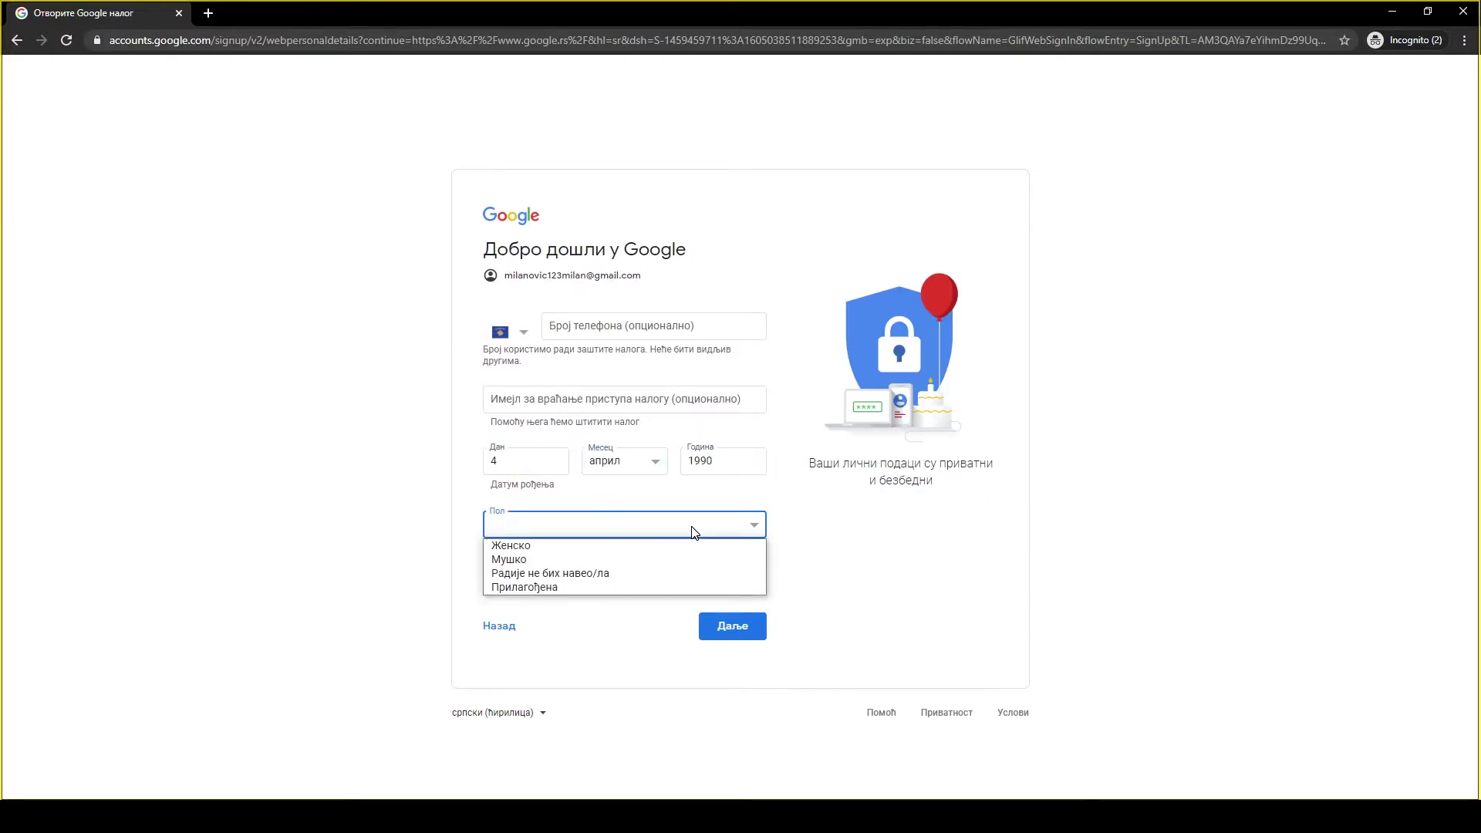
{"action": "left_click", "coordinate": [691, 560]}
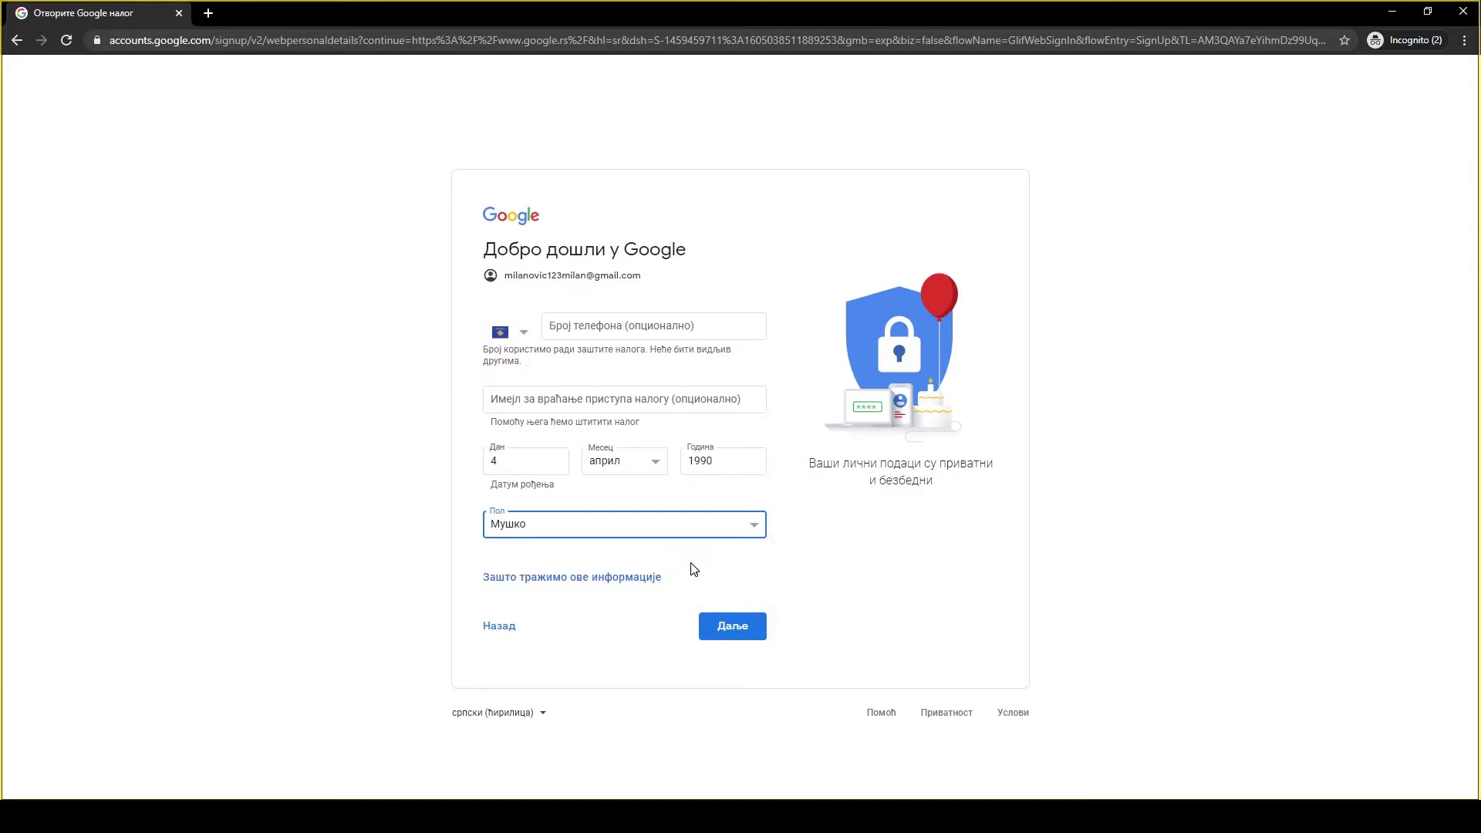
Continue to the privacy terms and accept them with Прихватам.
{"action": "left_click", "coordinate": [734, 634]}
{"action": "scroll", "coordinate": [746, 513], "scroll_direction": "down", "scroll_amount": 7}
{"action": "scroll", "coordinate": [746, 513], "scroll_direction": "down", "scroll_amount": 3}
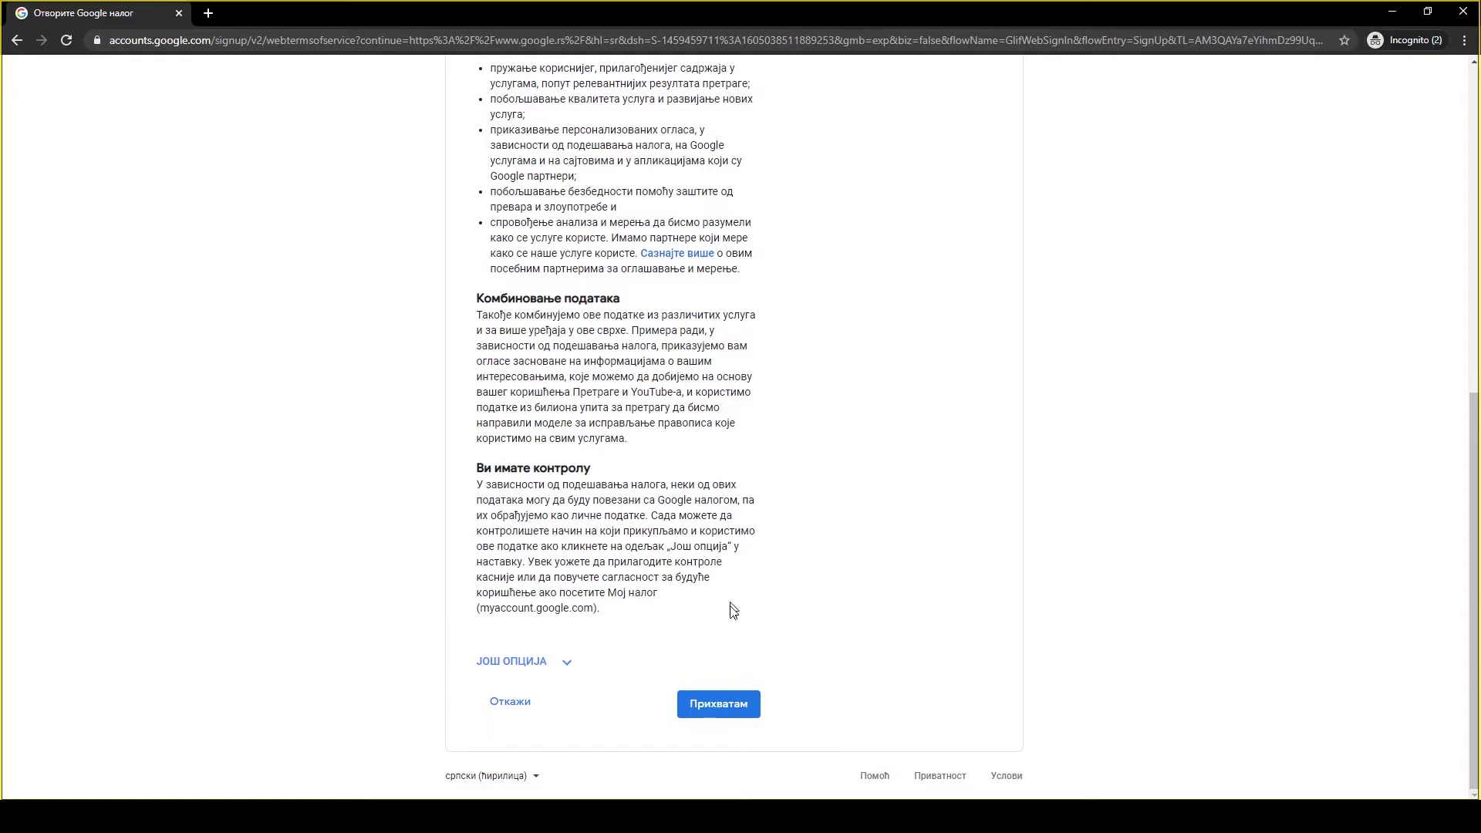
{"action": "left_click", "coordinate": [720, 704]}
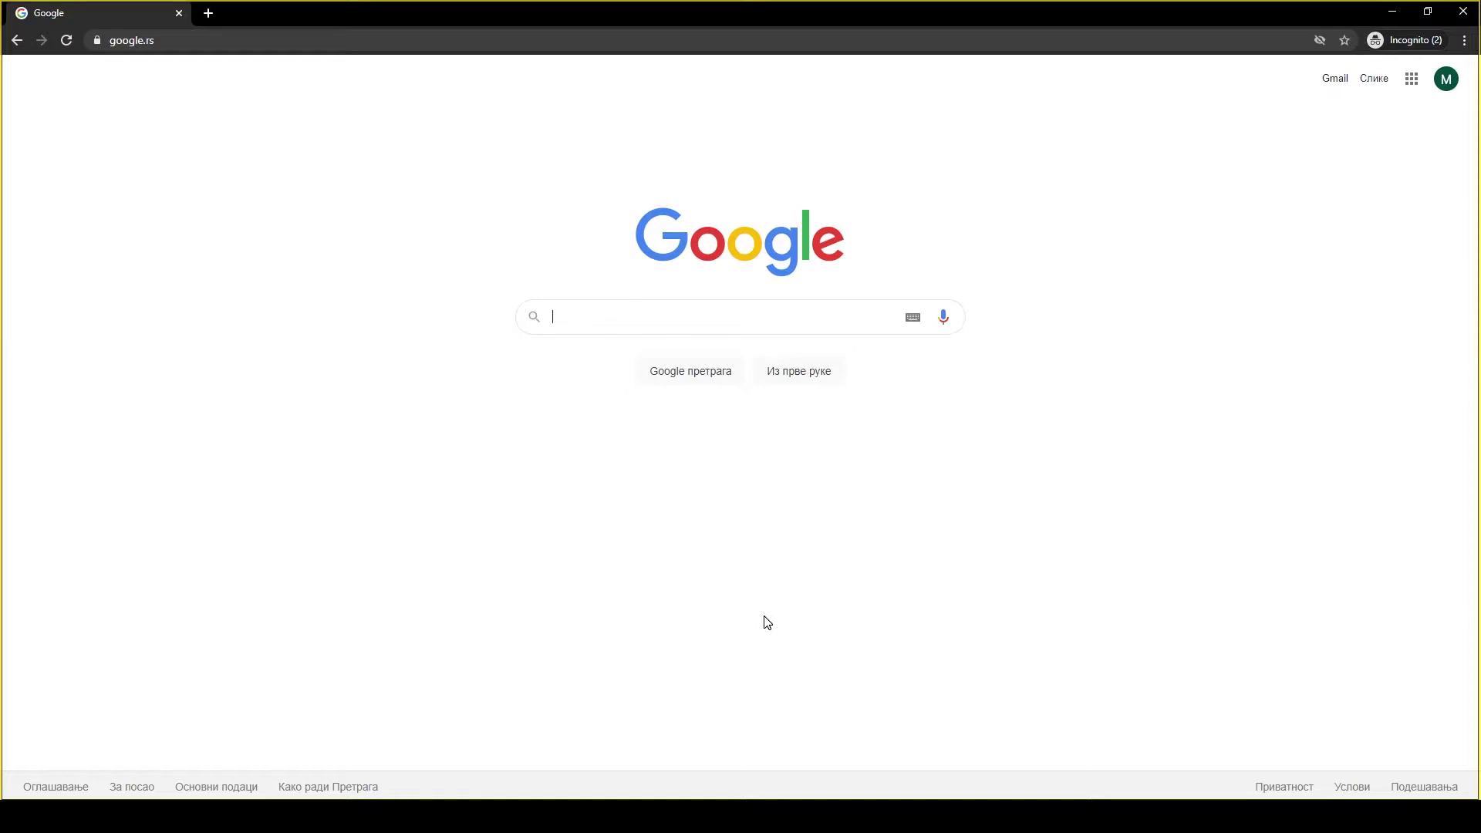
Launch Учионица (Classroom) from the Google apps grid and continue with the new account.
{"action": "left_click", "coordinate": [1412, 85]}
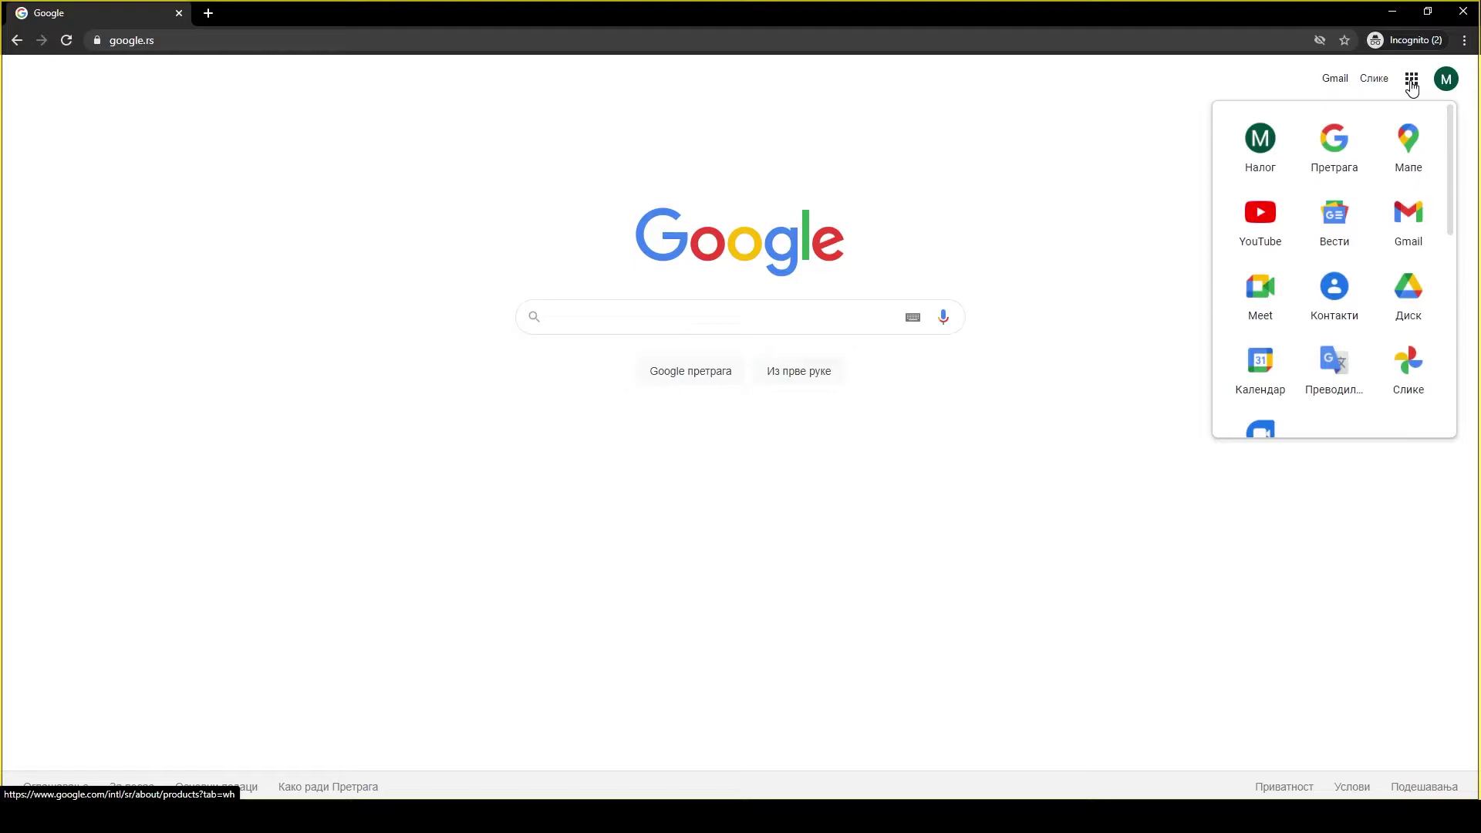
{"action": "scroll", "coordinate": [1410, 220], "scroll_direction": "down", "scroll_amount": 3}
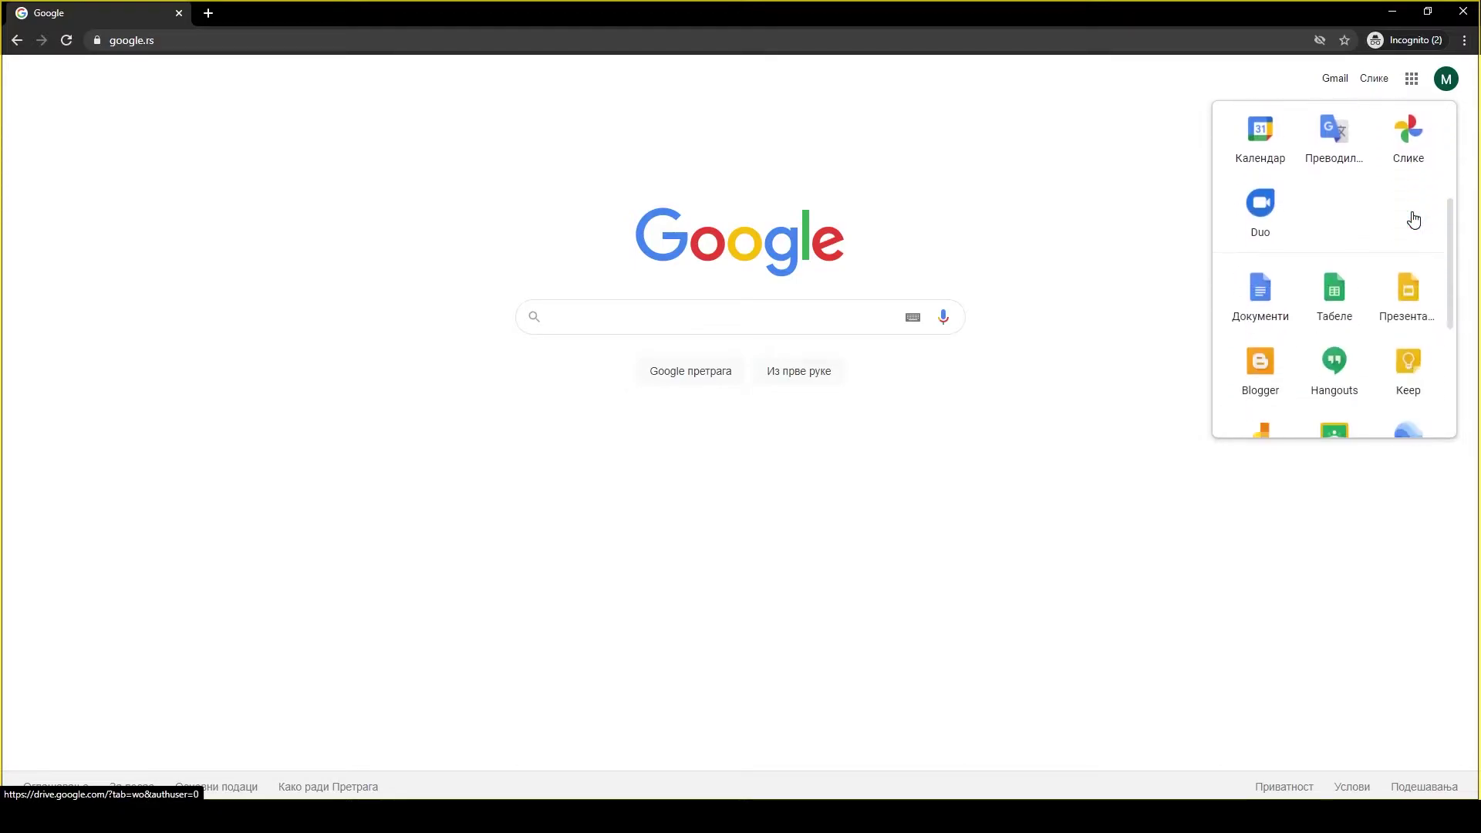
{"action": "scroll", "coordinate": [1414, 220], "scroll_direction": "down", "scroll_amount": 2}
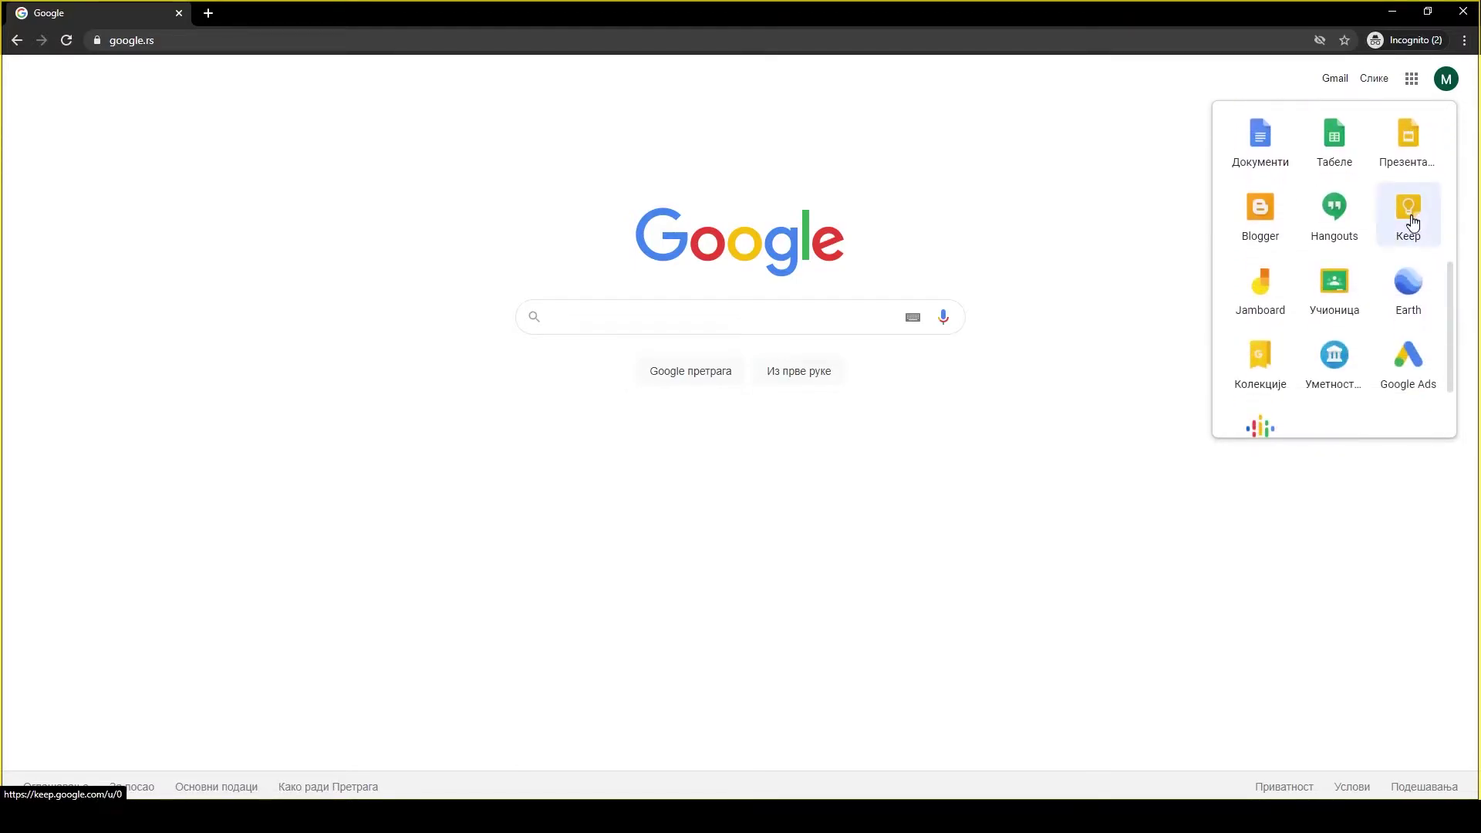
{"action": "left_click", "coordinate": [1335, 287]}
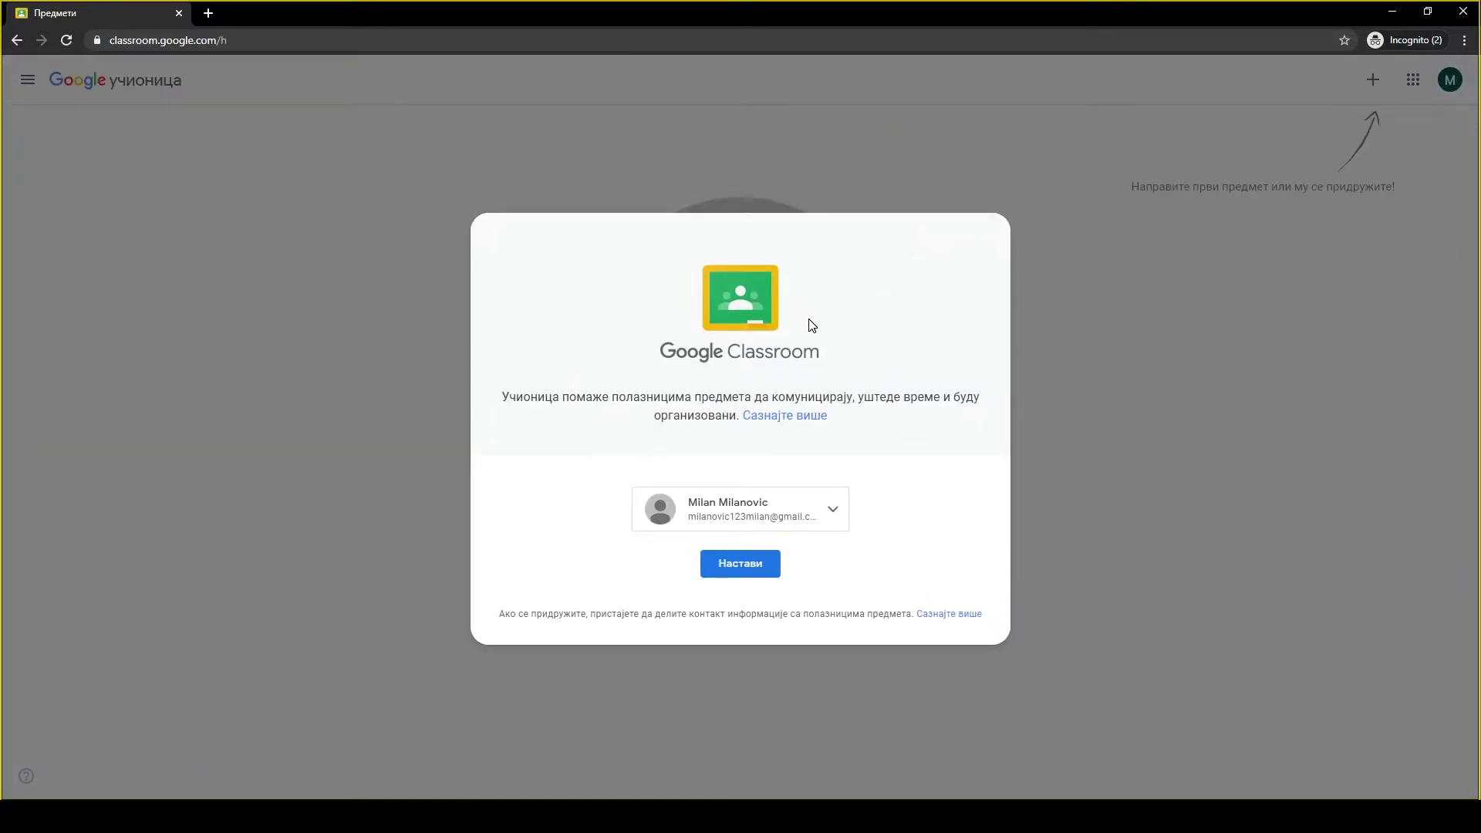
{"action": "left_click", "coordinate": [739, 571]}
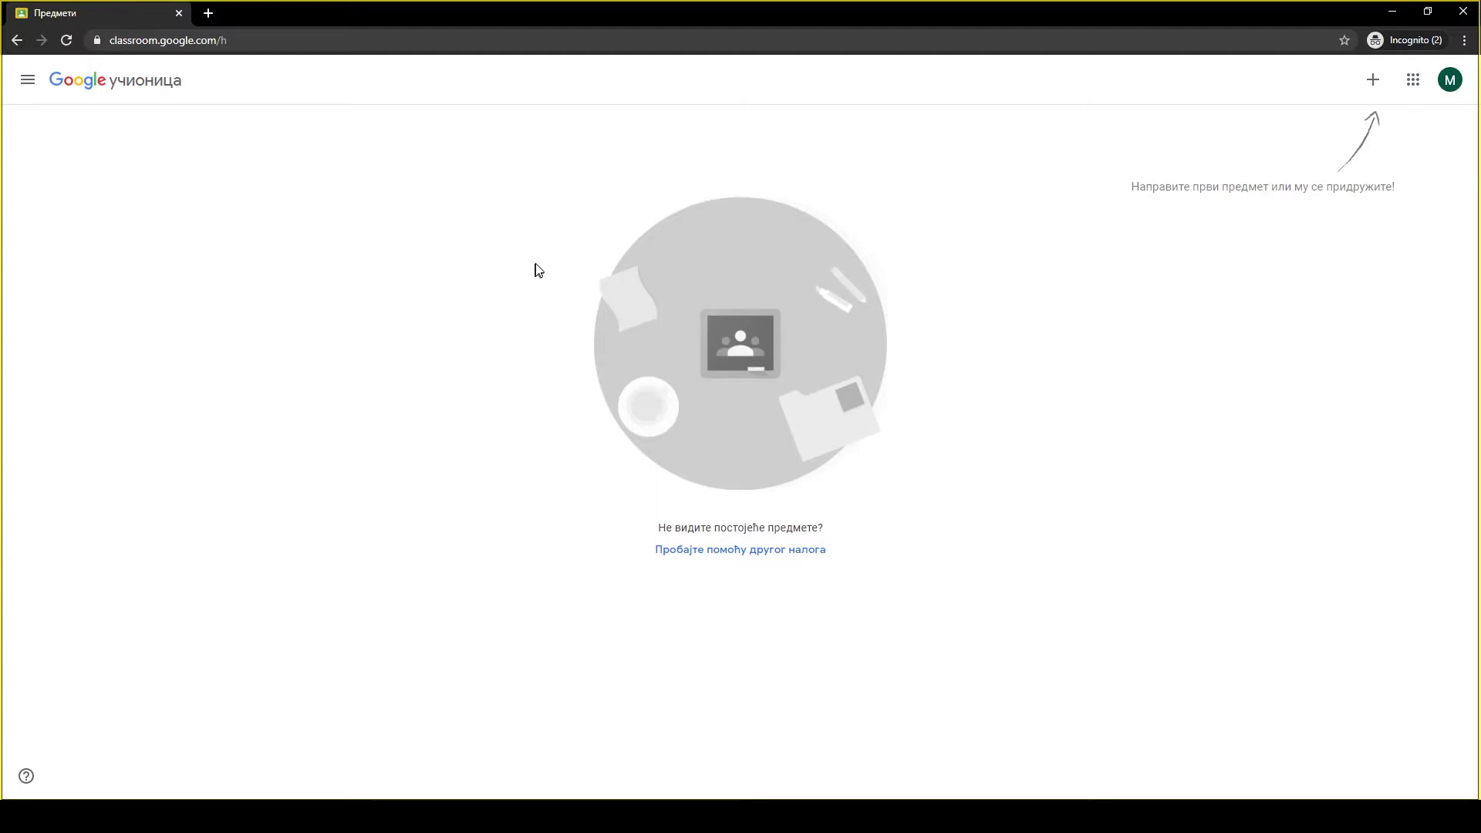
Choose Придружи ме предмету (Join class) from the + menu.
{"action": "left_click", "coordinate": [1377, 95]}
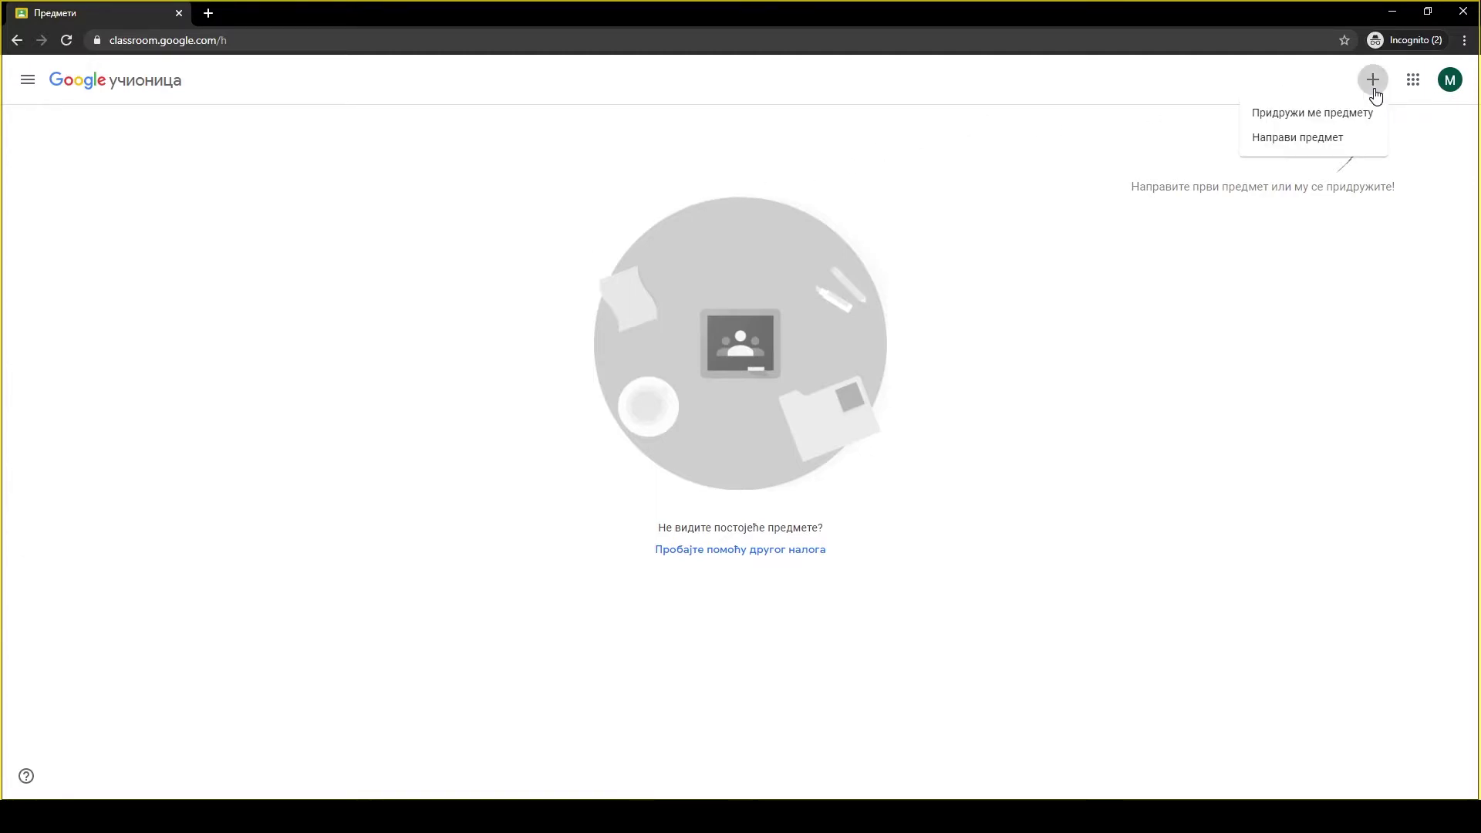
{"action": "left_click", "coordinate": [1338, 124]}
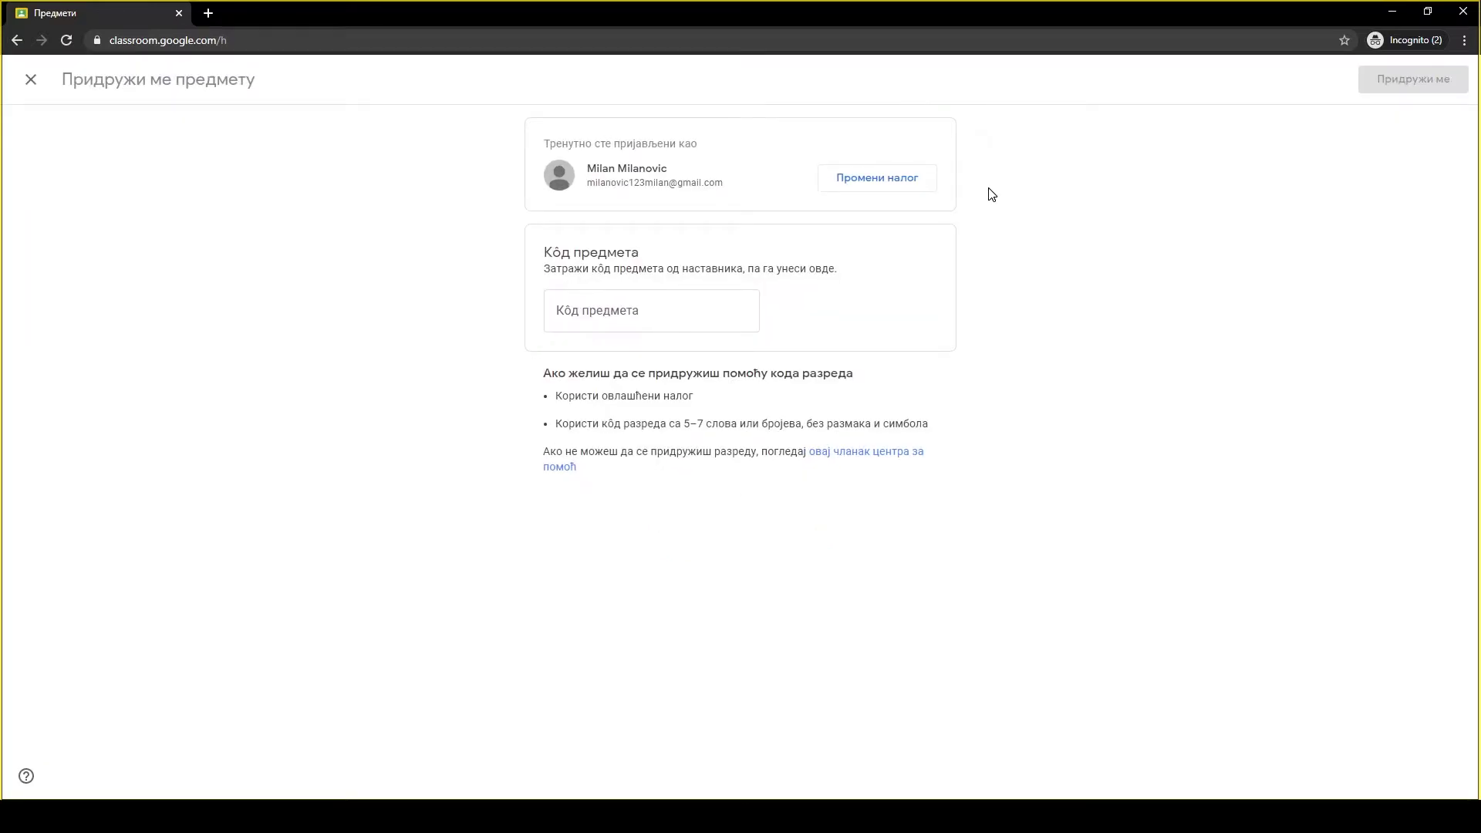
Paste the class code and join the Биологија 5. разред class.
{"action": "left_click", "coordinate": [601, 313]}
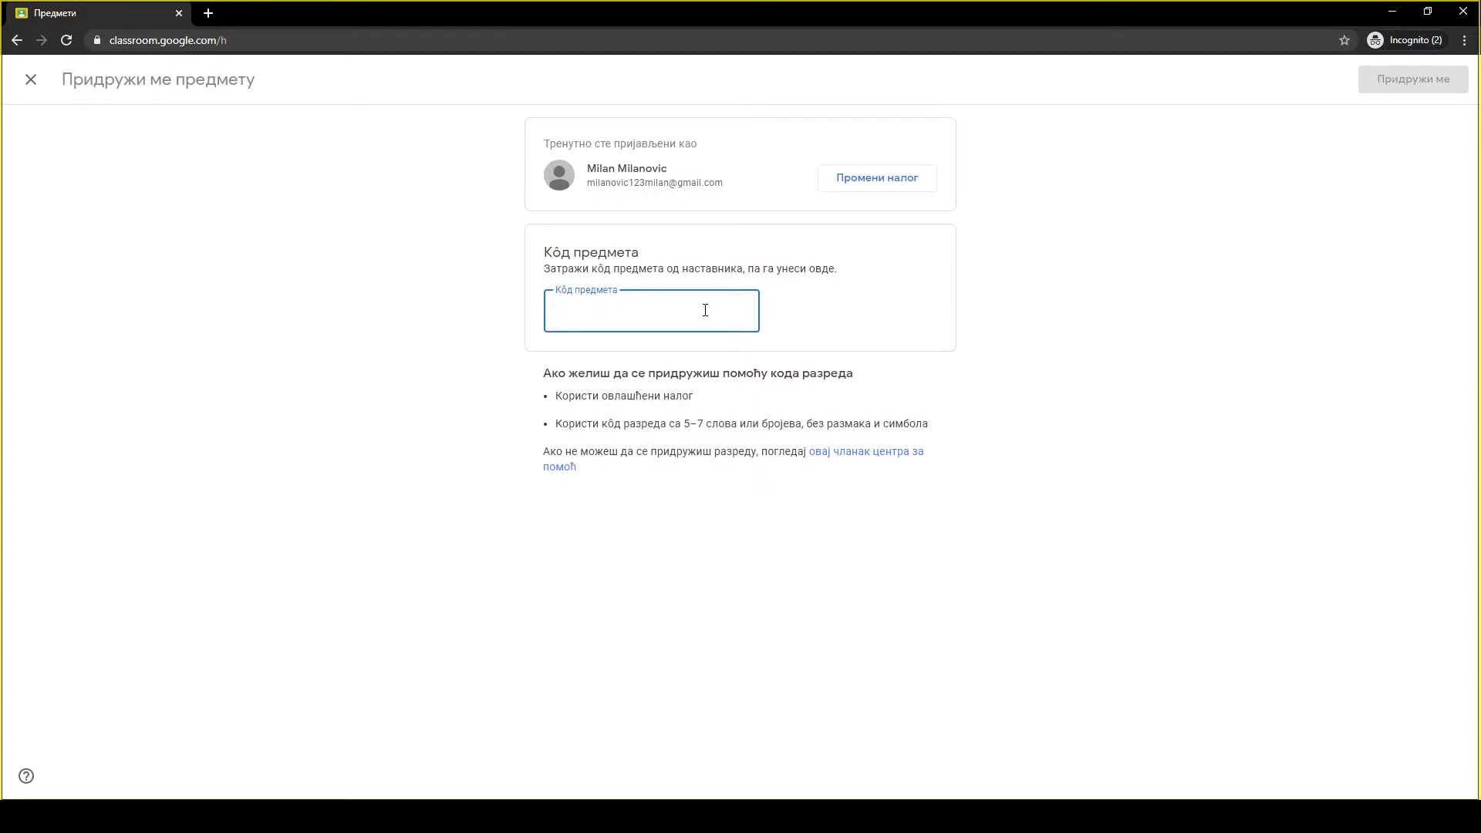
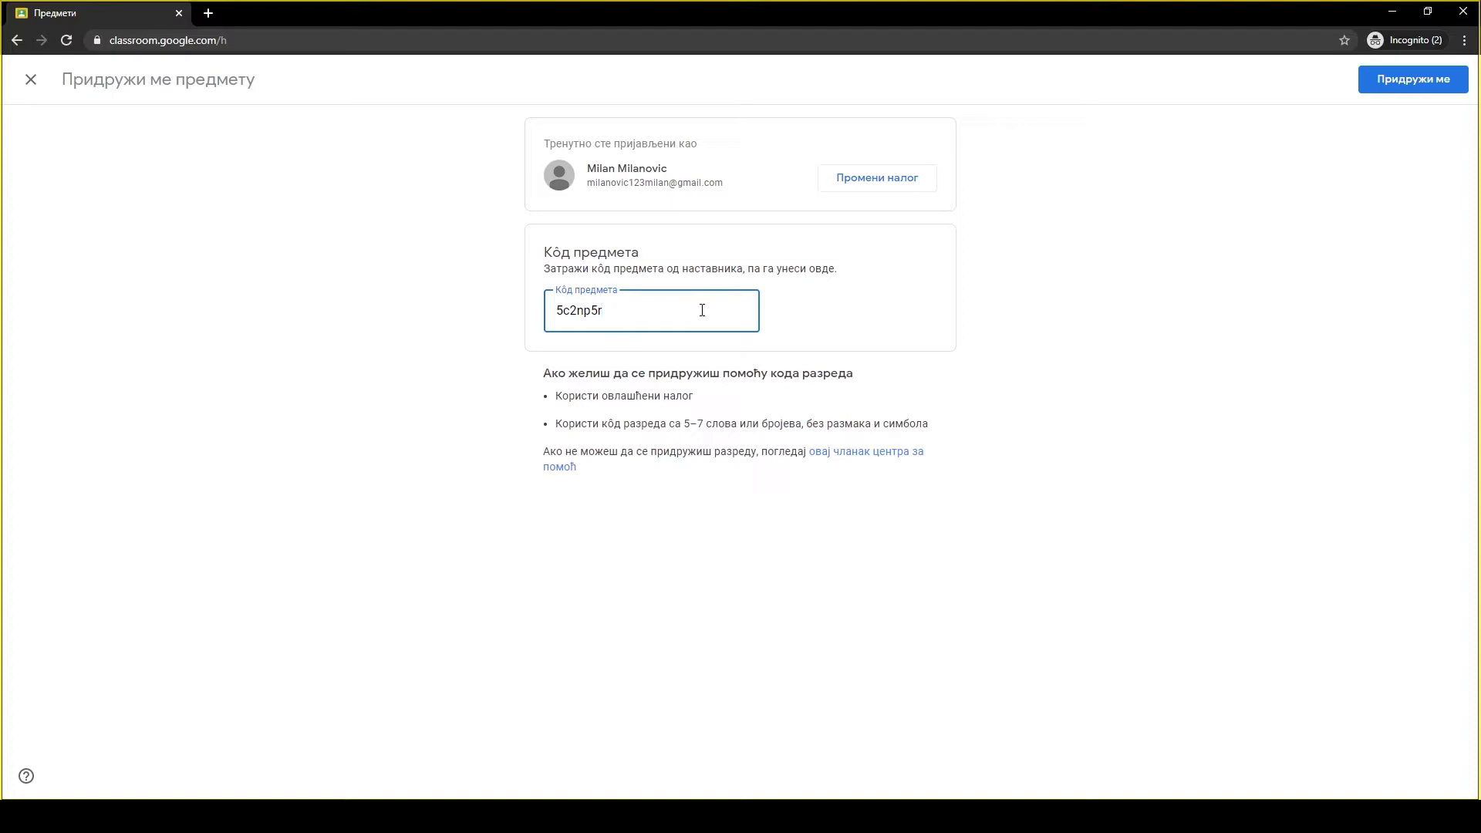
{"action": "left_click", "coordinate": [1123, 268]}
{"action": "left_click", "coordinate": [1376, 84]}
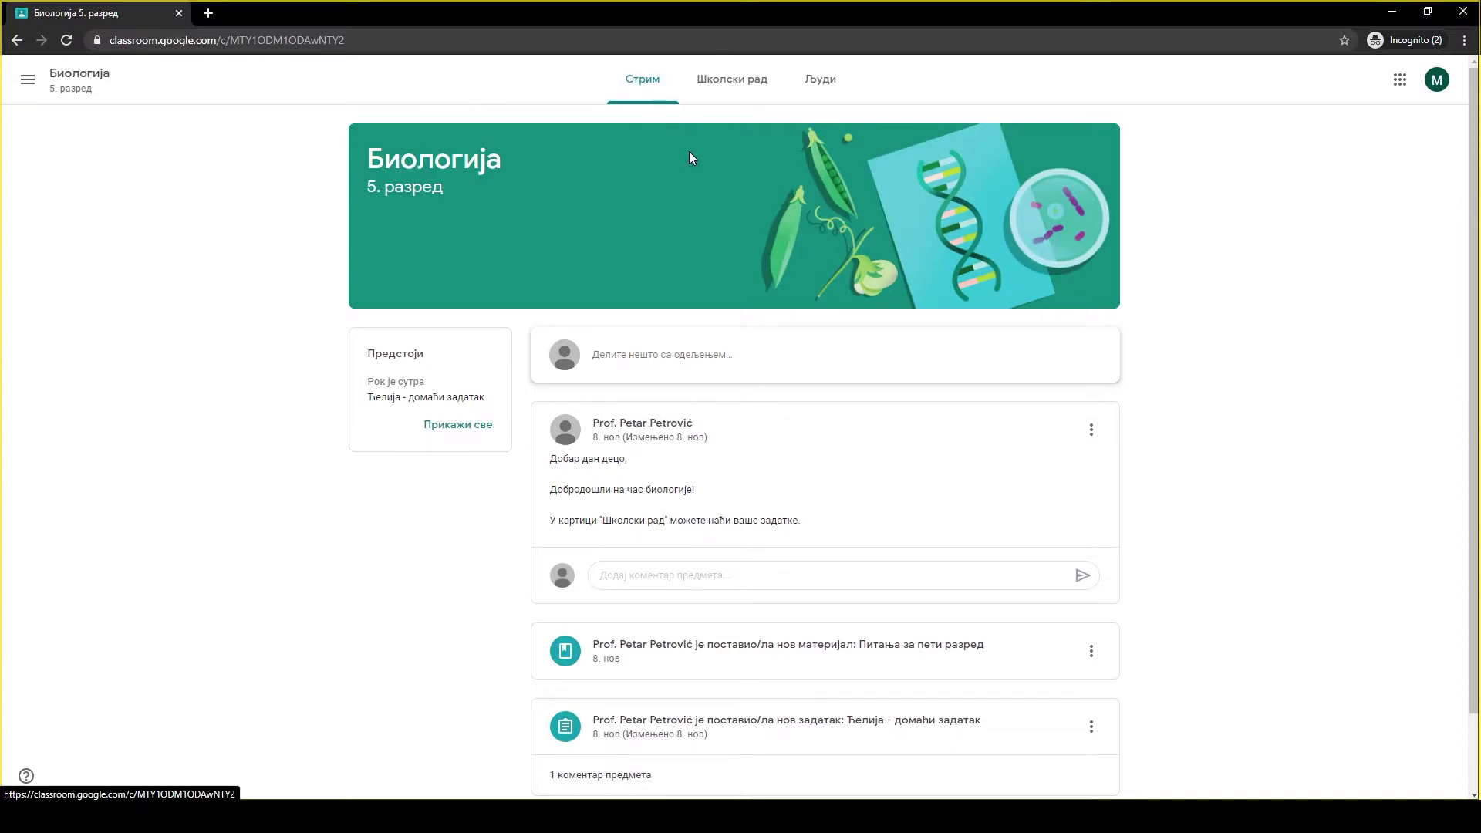
Open the Питања за пети разред material page from the Школски рад classwork list.
{"action": "scroll", "coordinate": [644, 231], "scroll_direction": "down", "scroll_amount": 1}
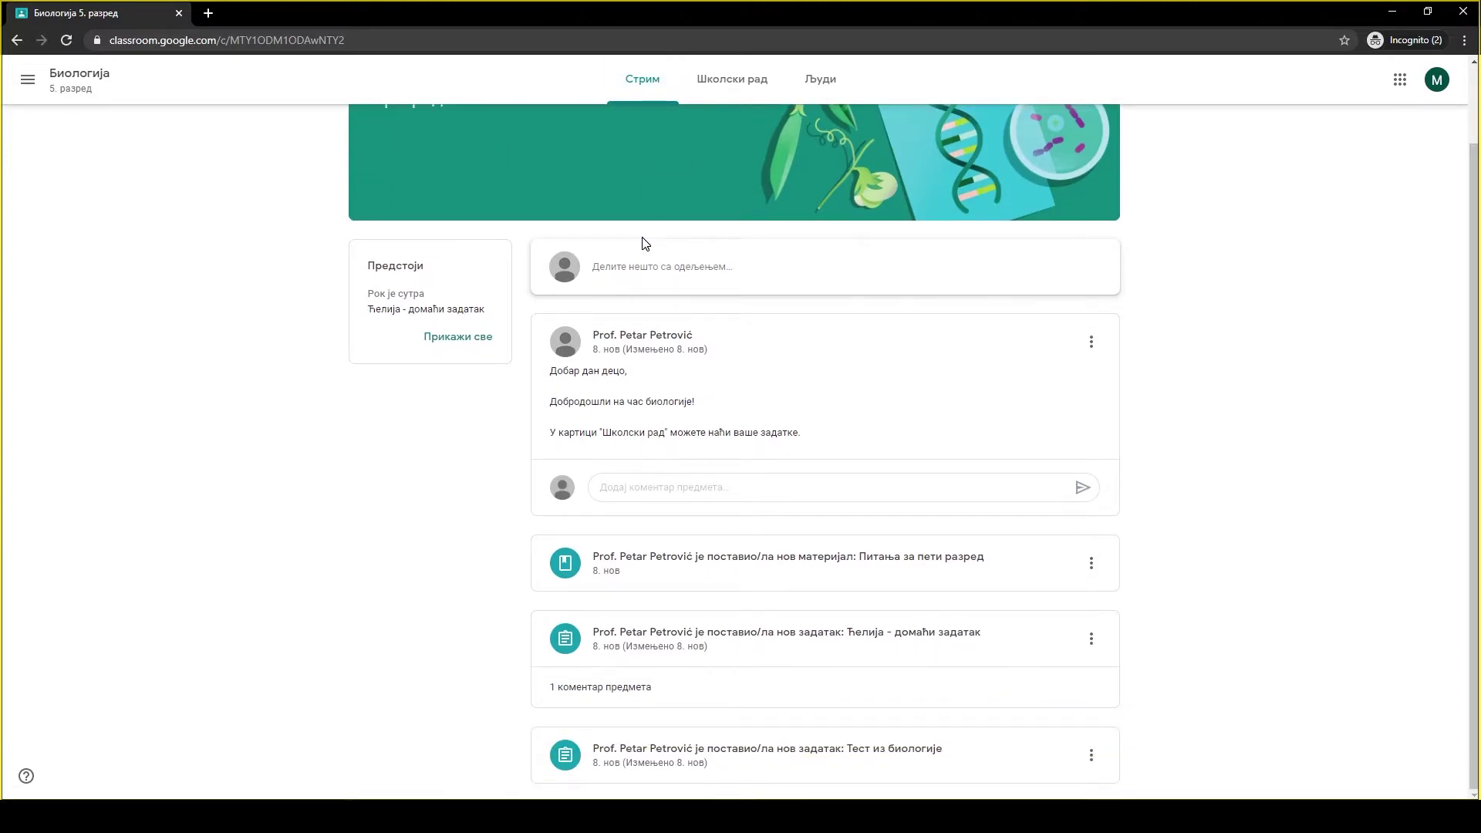
{"action": "scroll", "coordinate": [656, 216], "scroll_direction": "up", "scroll_amount": 1}
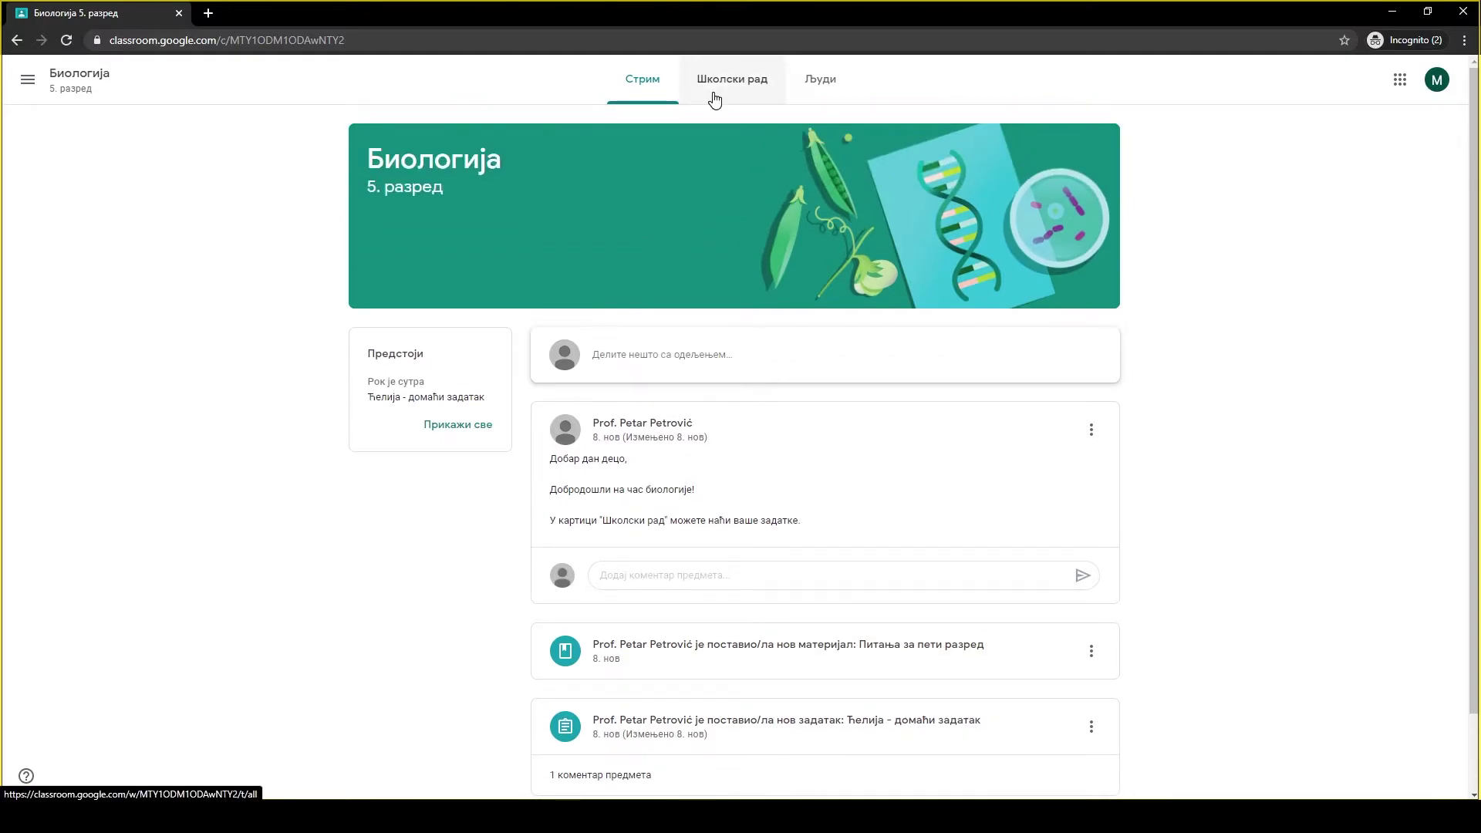
{"action": "left_click", "coordinate": [715, 99]}
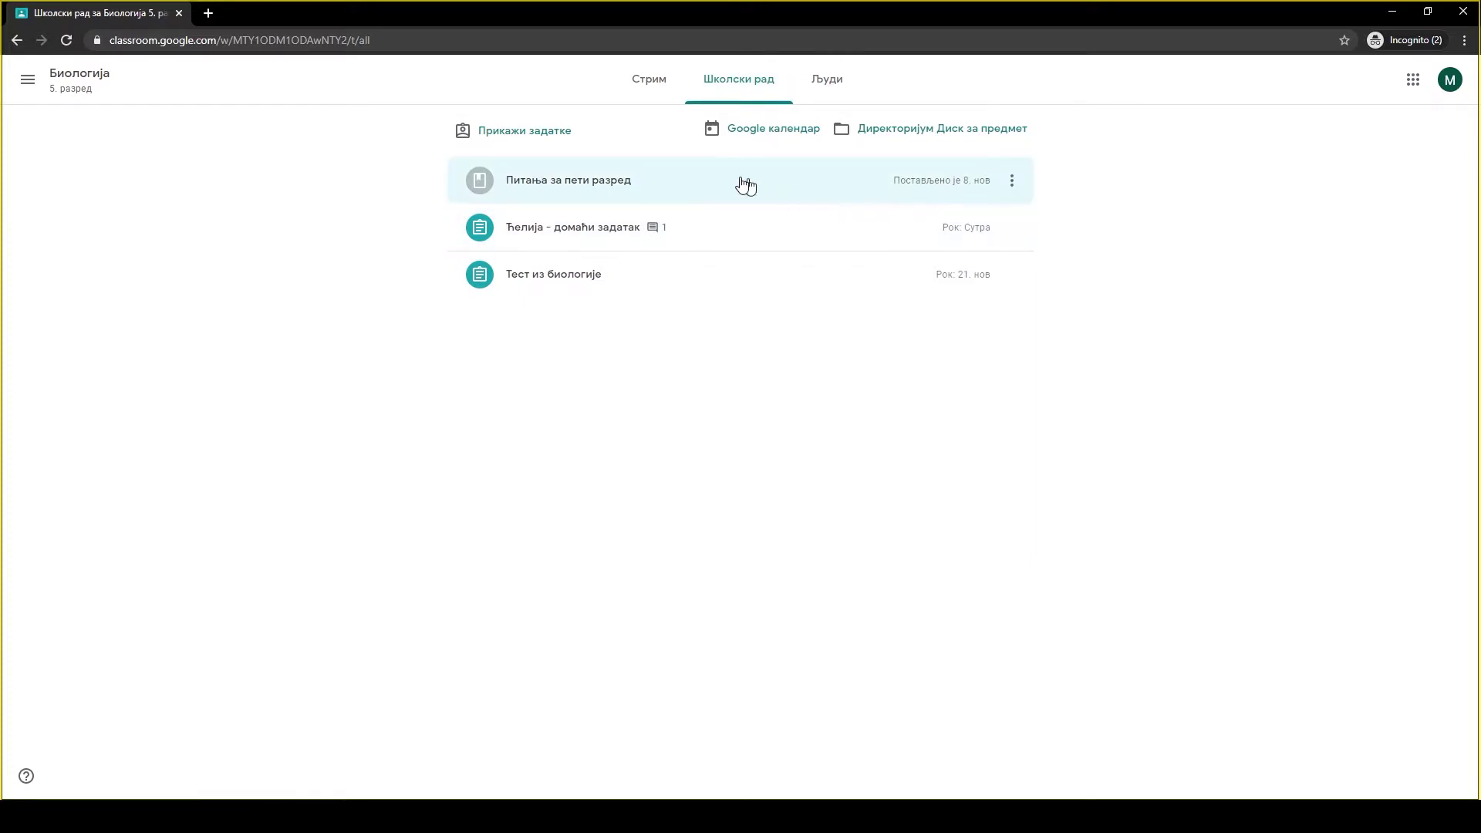
{"action": "left_click", "coordinate": [674, 188]}
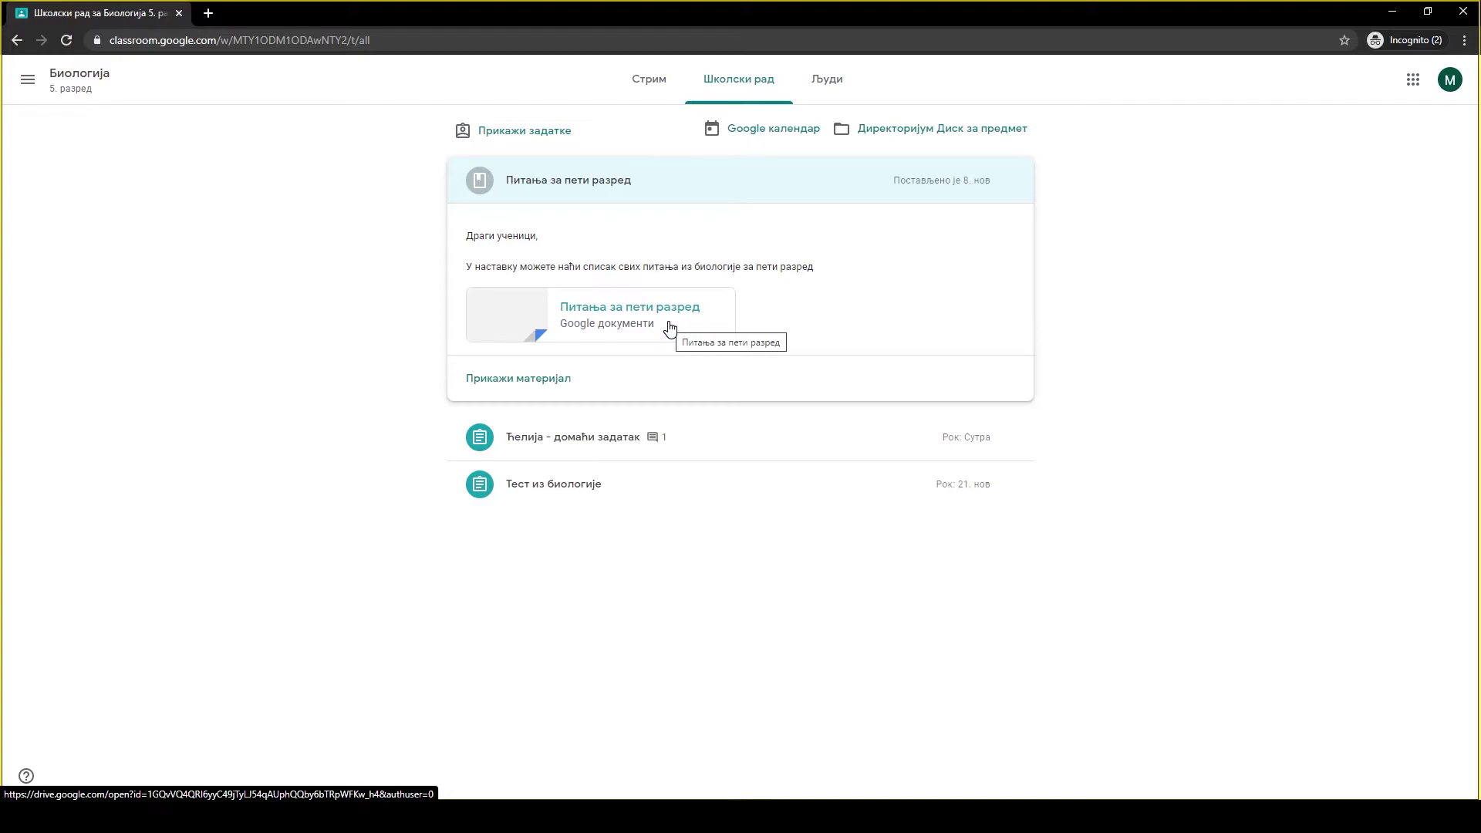
{"action": "left_click", "coordinate": [542, 394]}
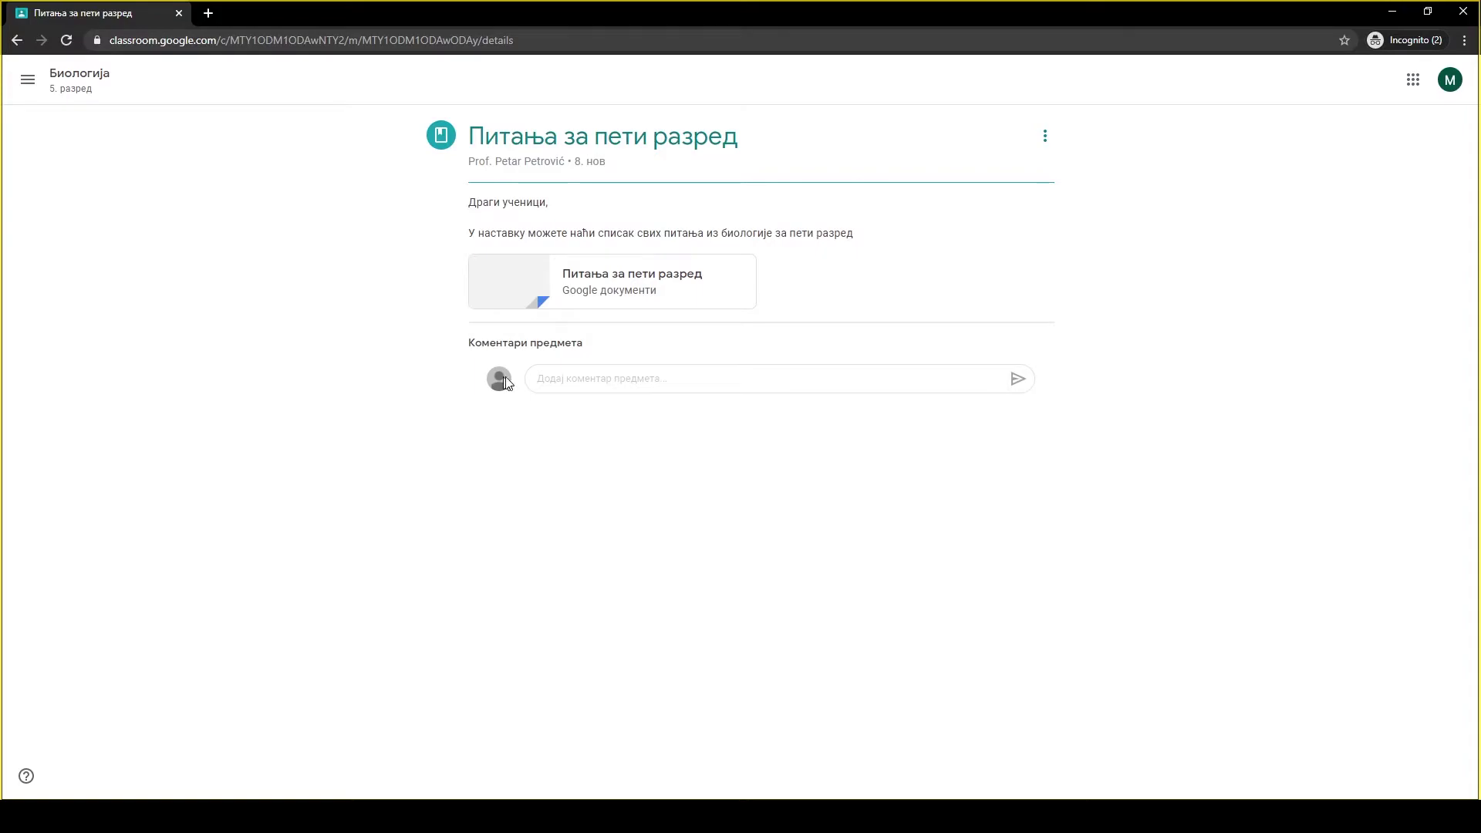
{"action": "left_click", "coordinate": [575, 379]}
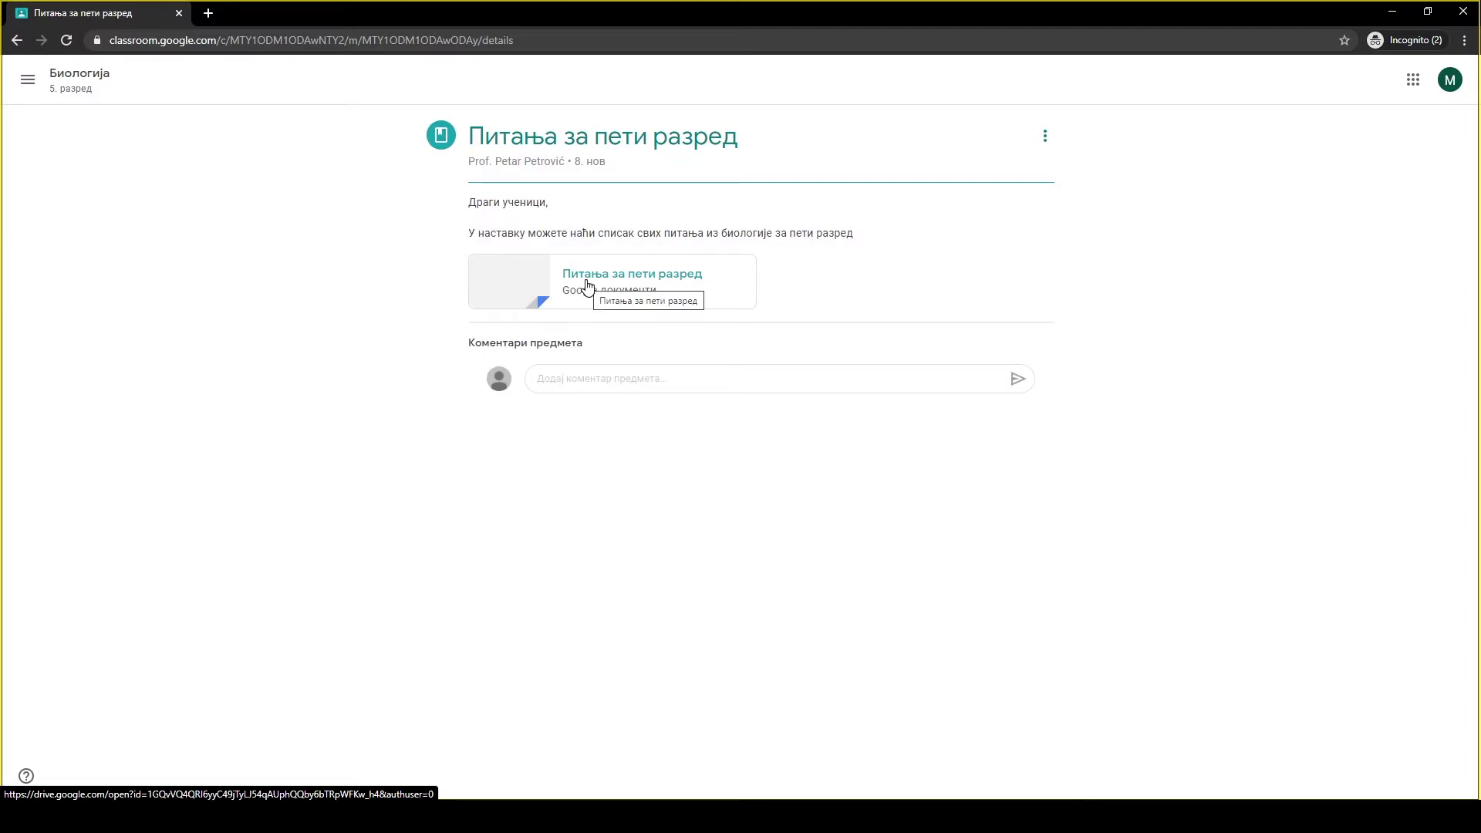
{"action": "left_click", "coordinate": [587, 286]}
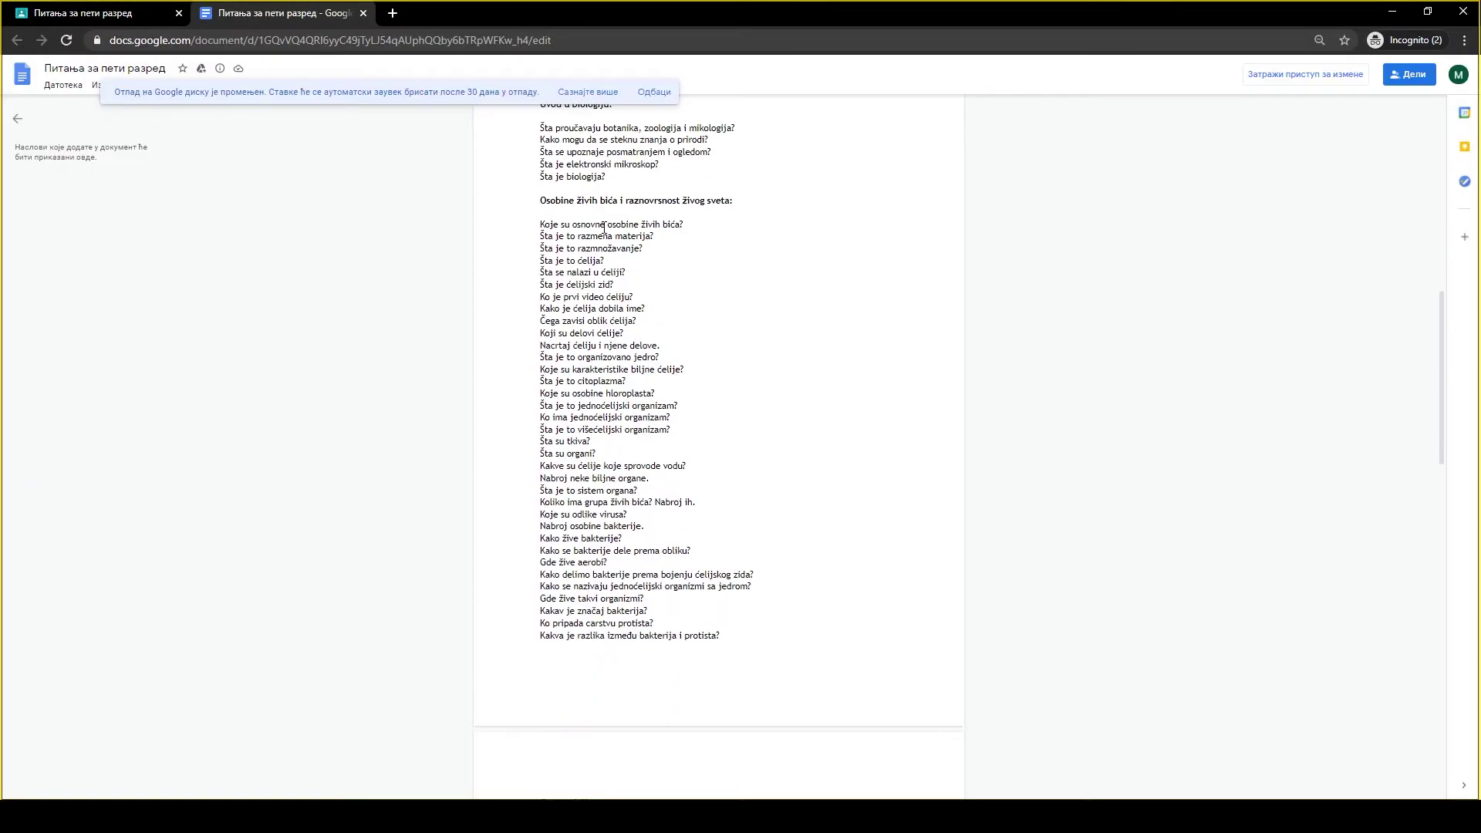
{"action": "scroll", "coordinate": [604, 226], "scroll_direction": "down", "scroll_amount": 5}
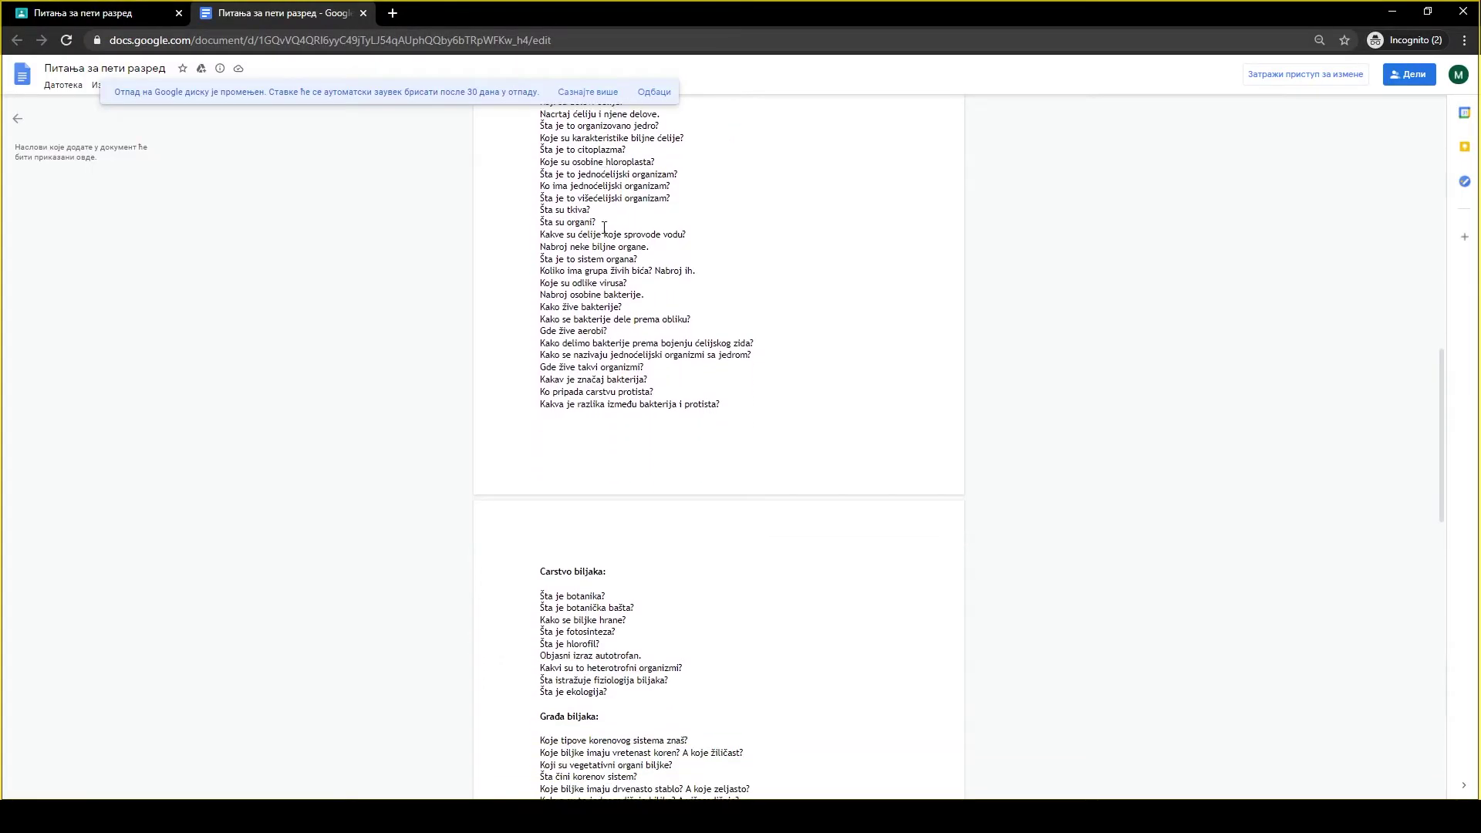
{"action": "scroll", "coordinate": [604, 225], "scroll_direction": "down", "scroll_amount": 3}
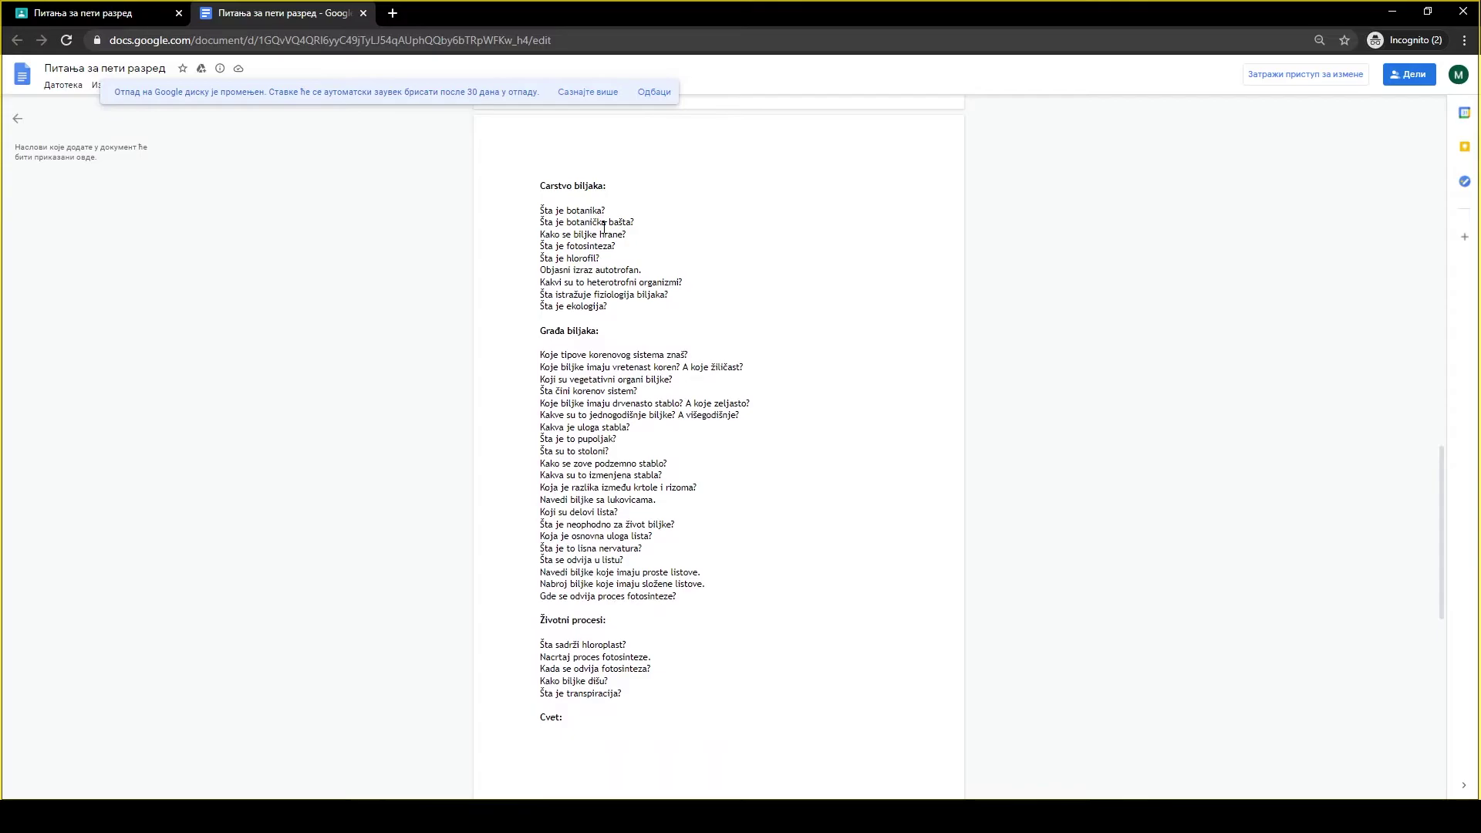
{"action": "scroll", "coordinate": [604, 225], "scroll_direction": "up", "scroll_amount": 10}
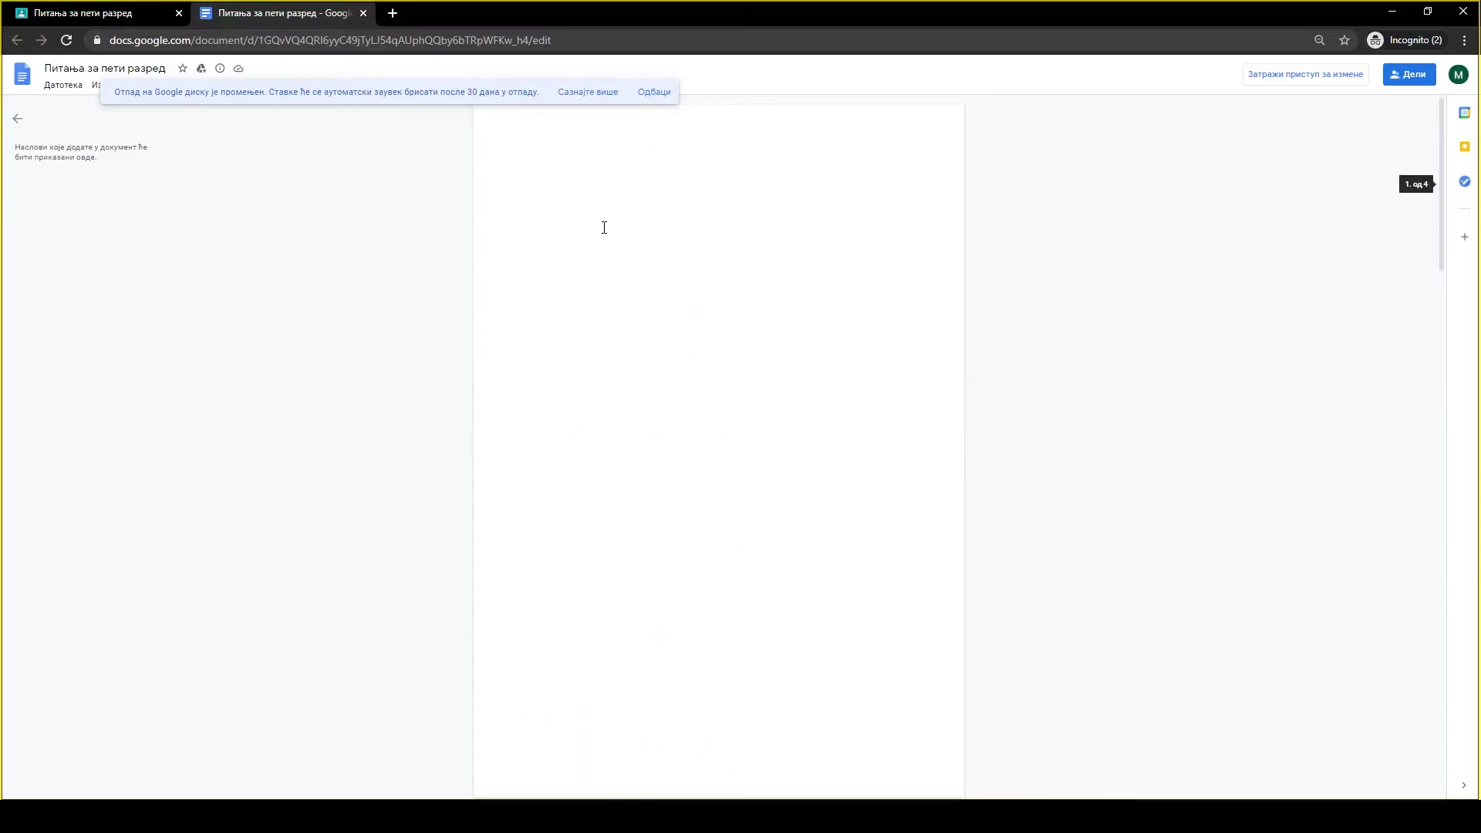
{"action": "left_click", "coordinate": [364, 14]}
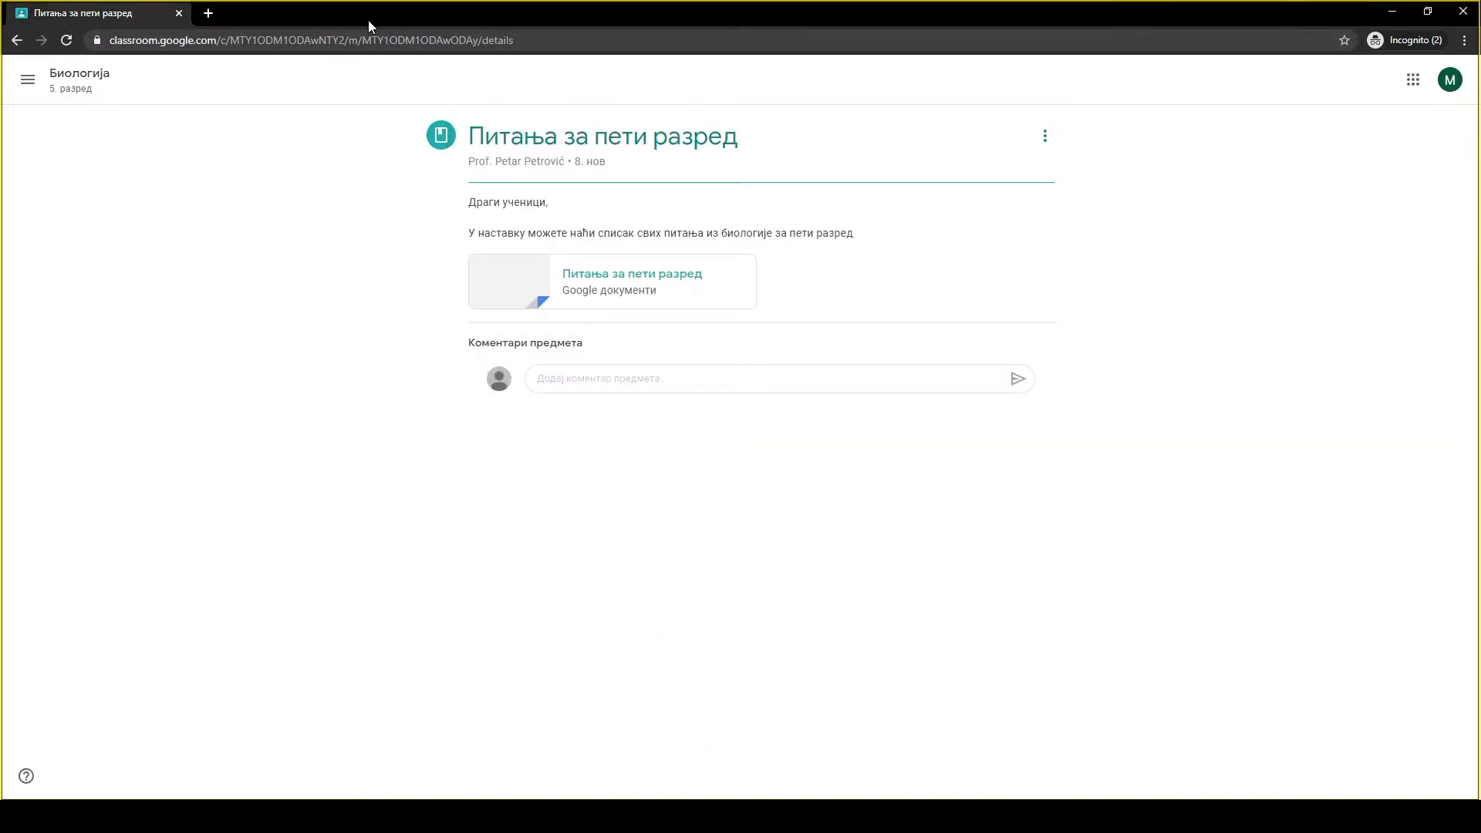
Return to classwork and open the Ћелија - домаћи задатак assignment to read its instructions.
{"action": "left_click", "coordinate": [17, 40]}
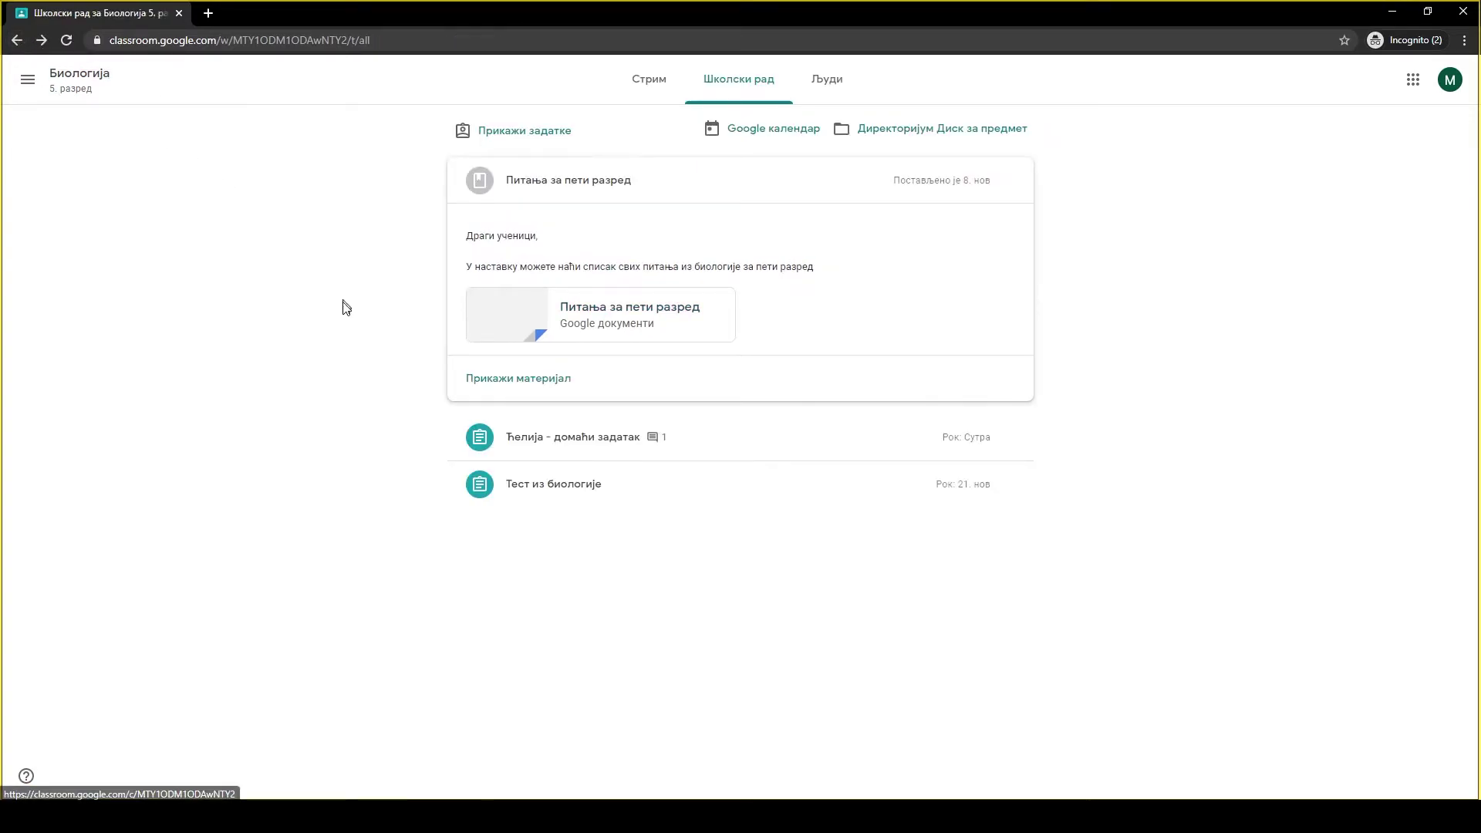
{"action": "left_click", "coordinate": [547, 438]}
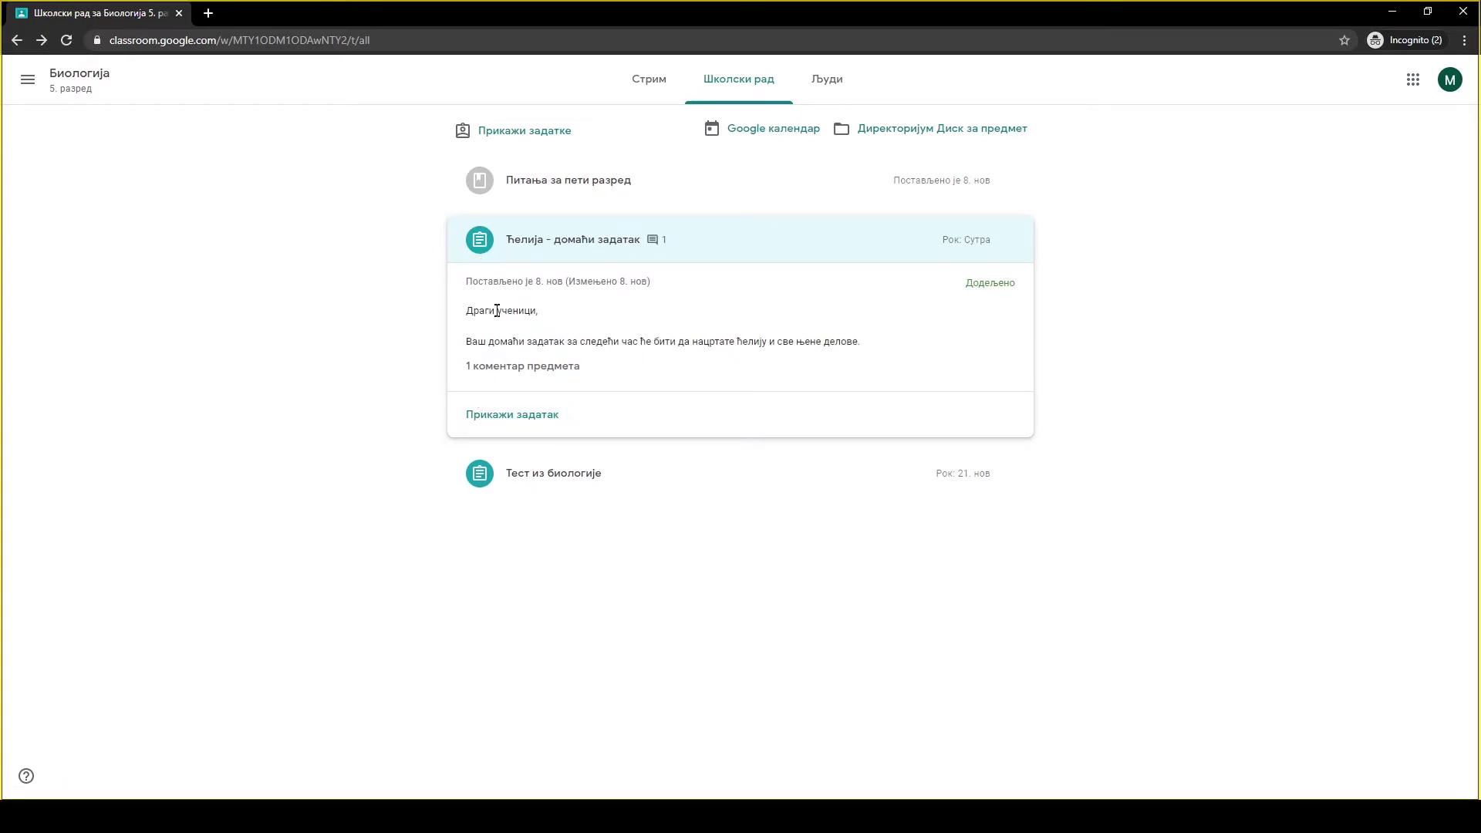
{"action": "left_click", "coordinate": [498, 426]}
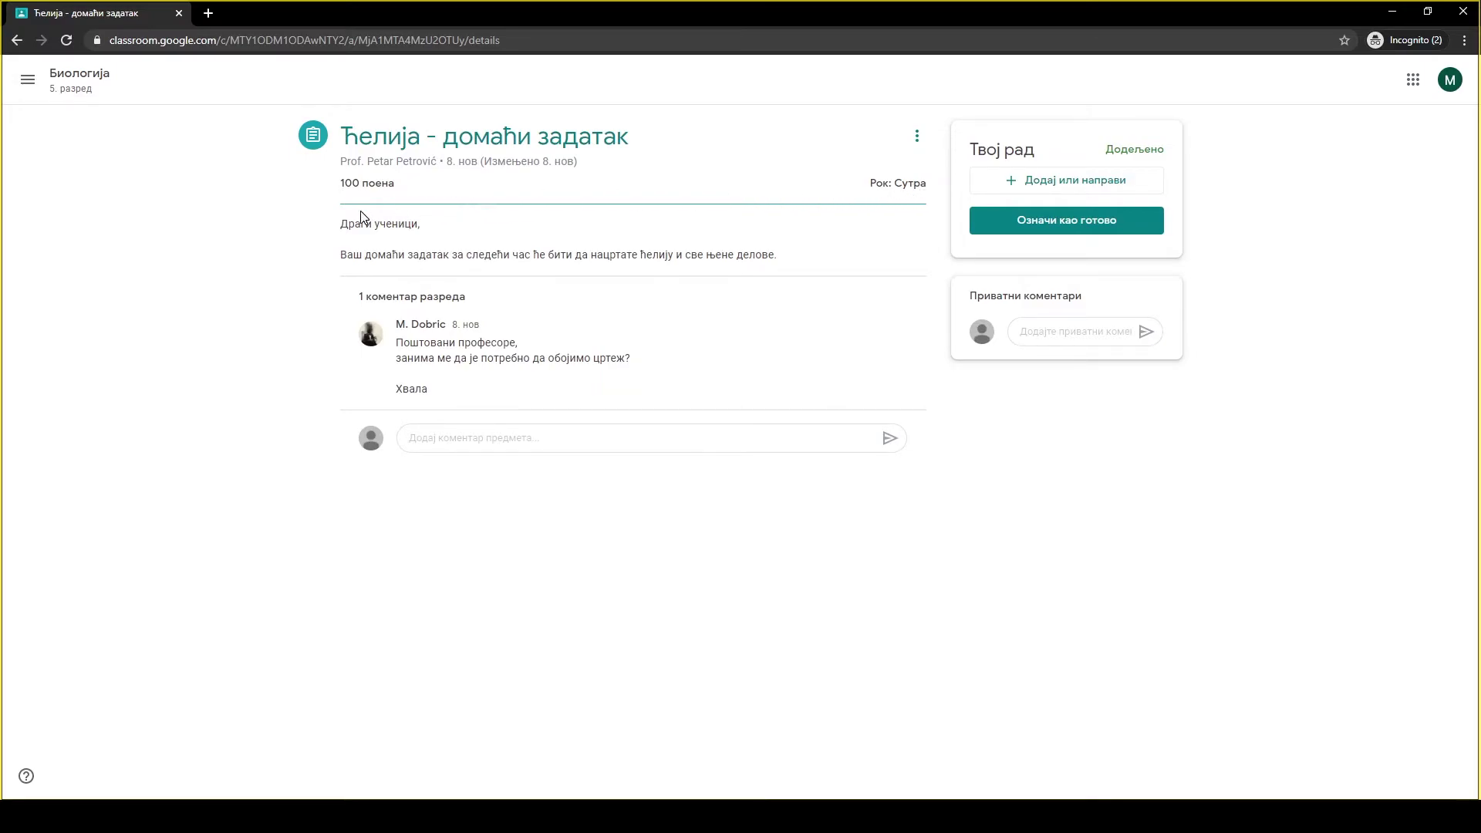
{"action": "left_click_drag", "start_coordinate": [342, 229], "coordinate": [784, 261]}
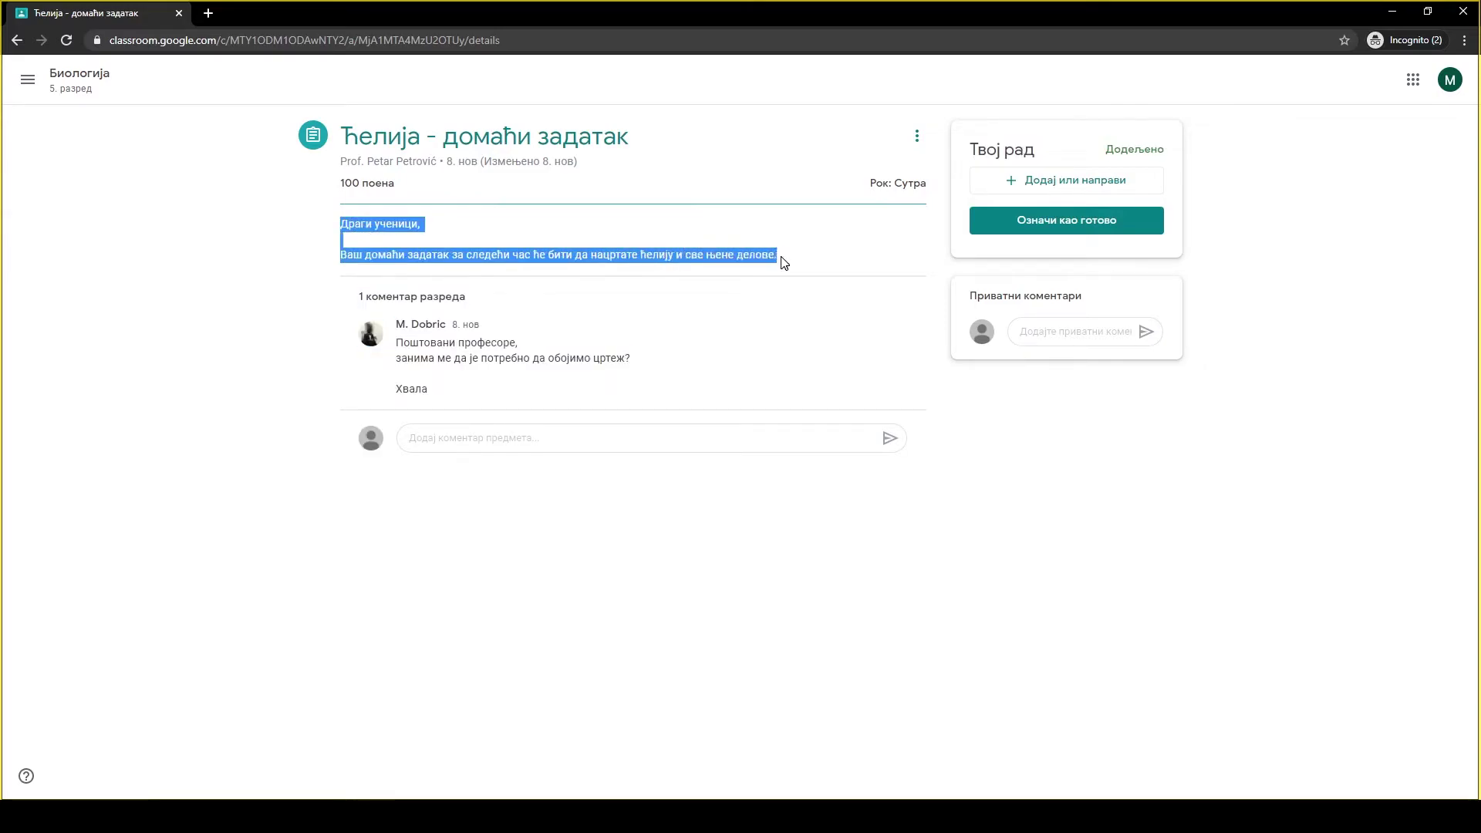
{"action": "left_click", "coordinate": [637, 245]}
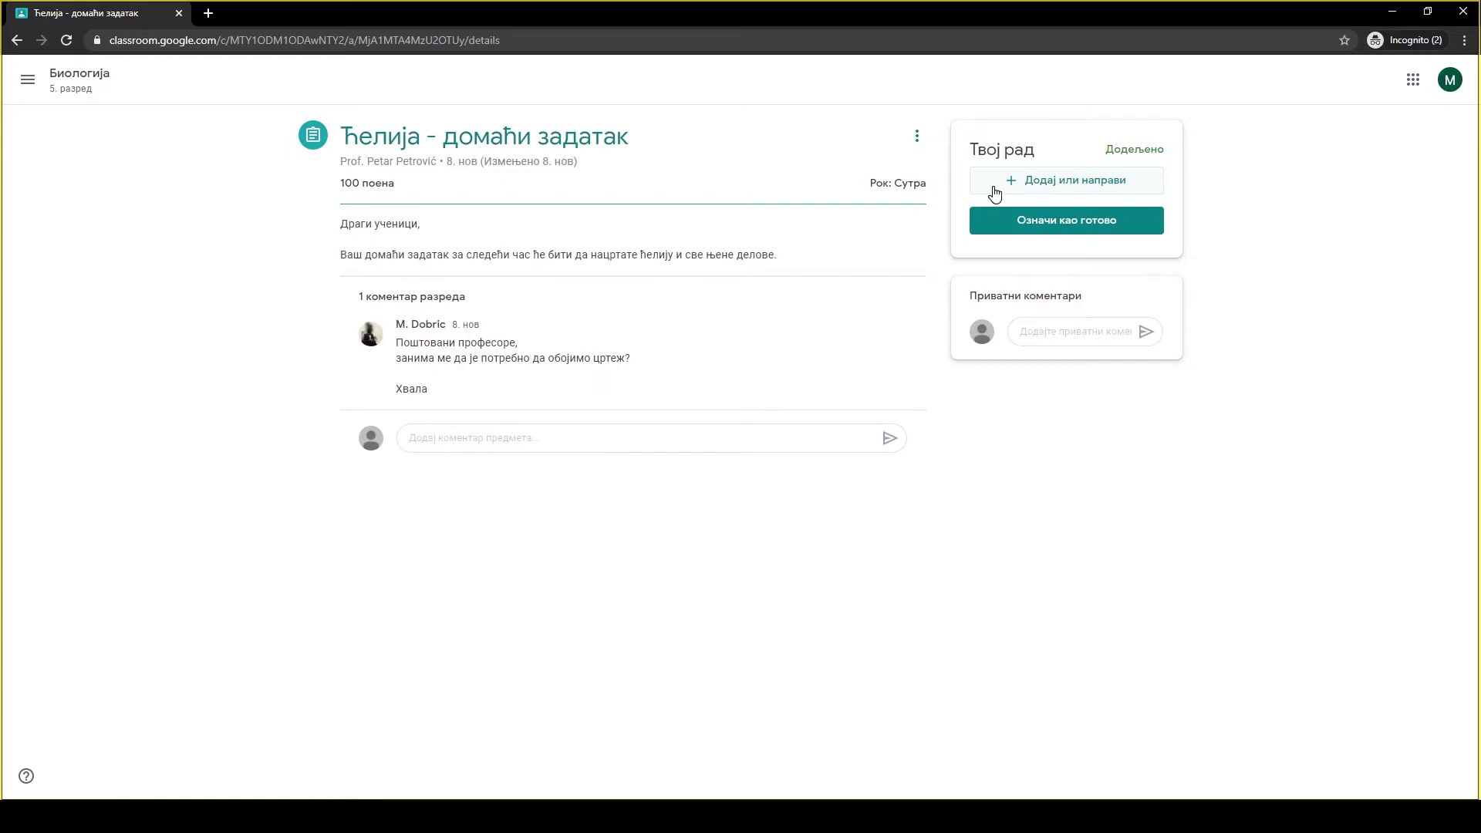
Upload Ћелије.jpg from Desktop > УЧИОНИЦА as a file attached to the homework.
{"action": "left_click", "coordinate": [994, 194]}
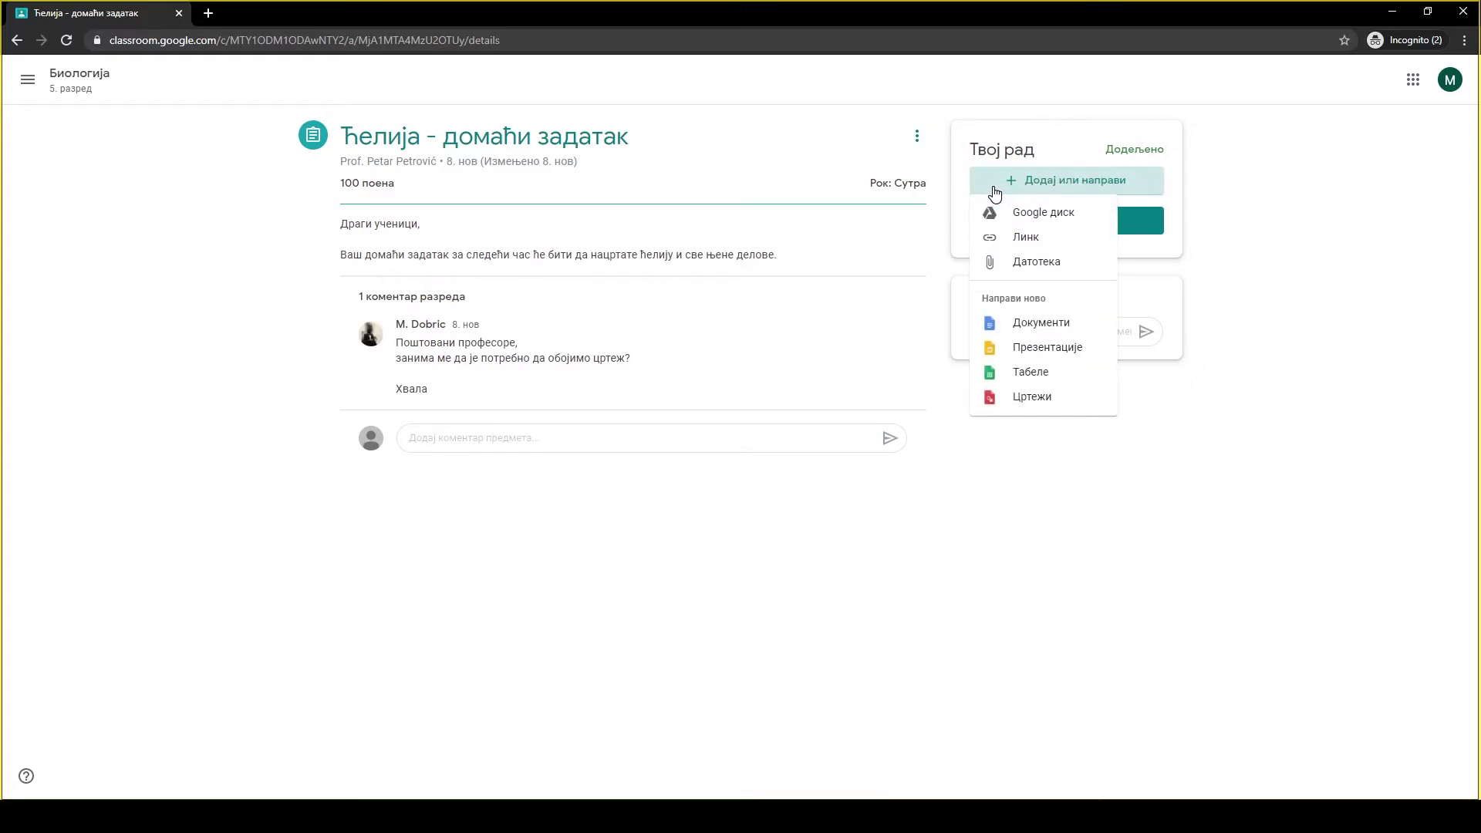
{"action": "left_click", "coordinate": [993, 264]}
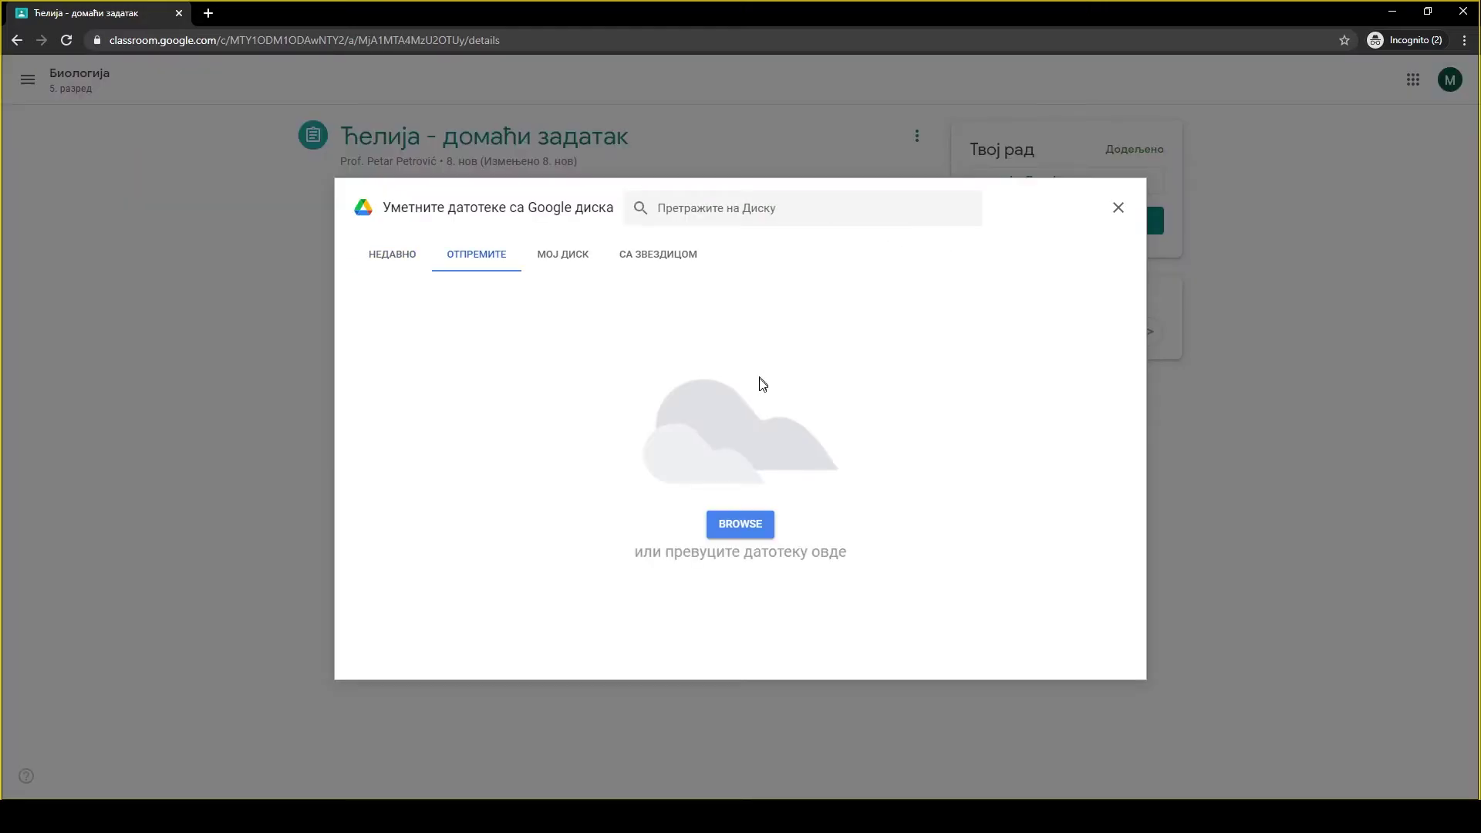
{"action": "left_click", "coordinate": [740, 524]}
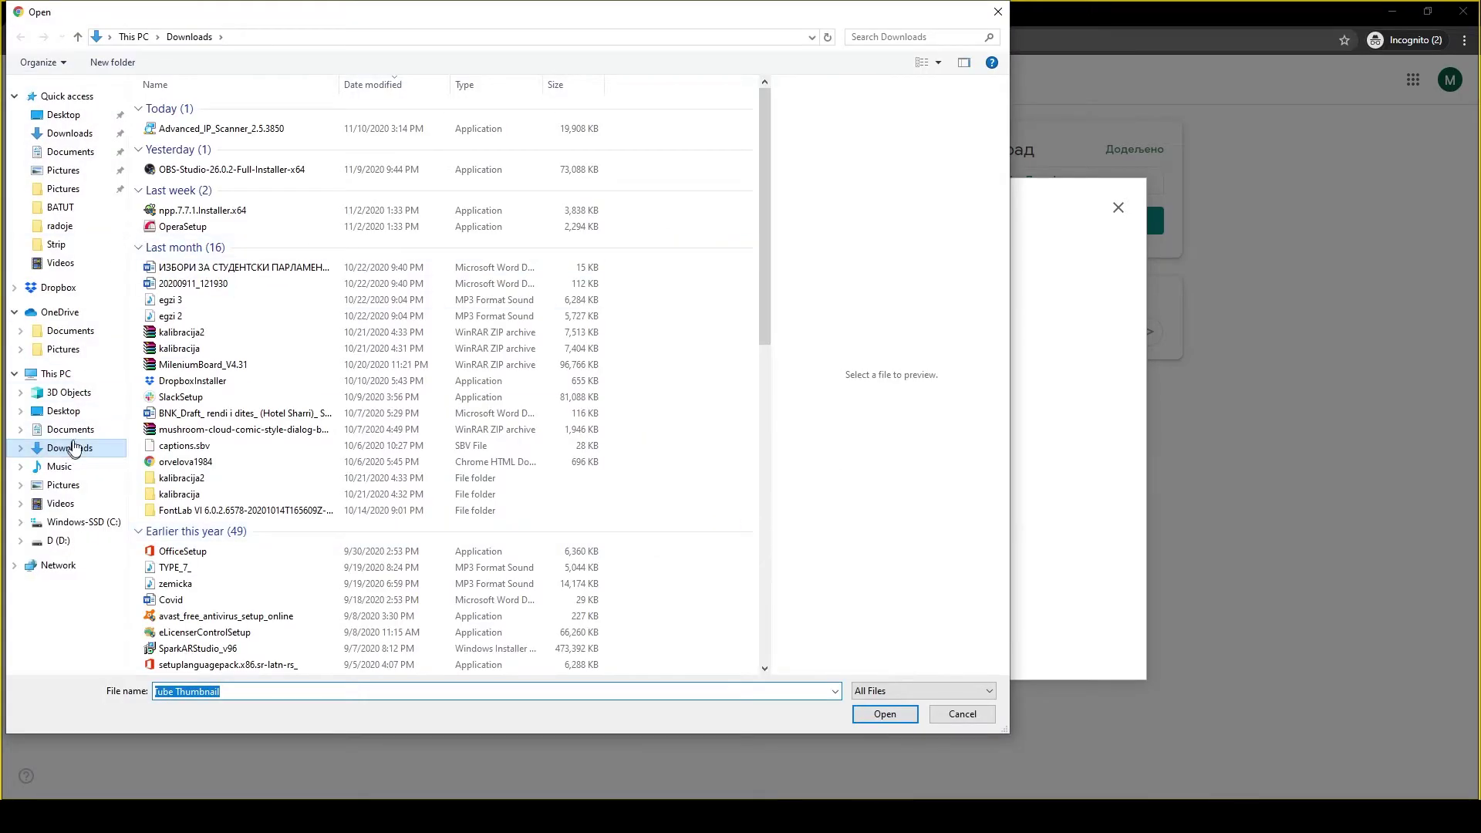
{"action": "left_click", "coordinate": [64, 119]}
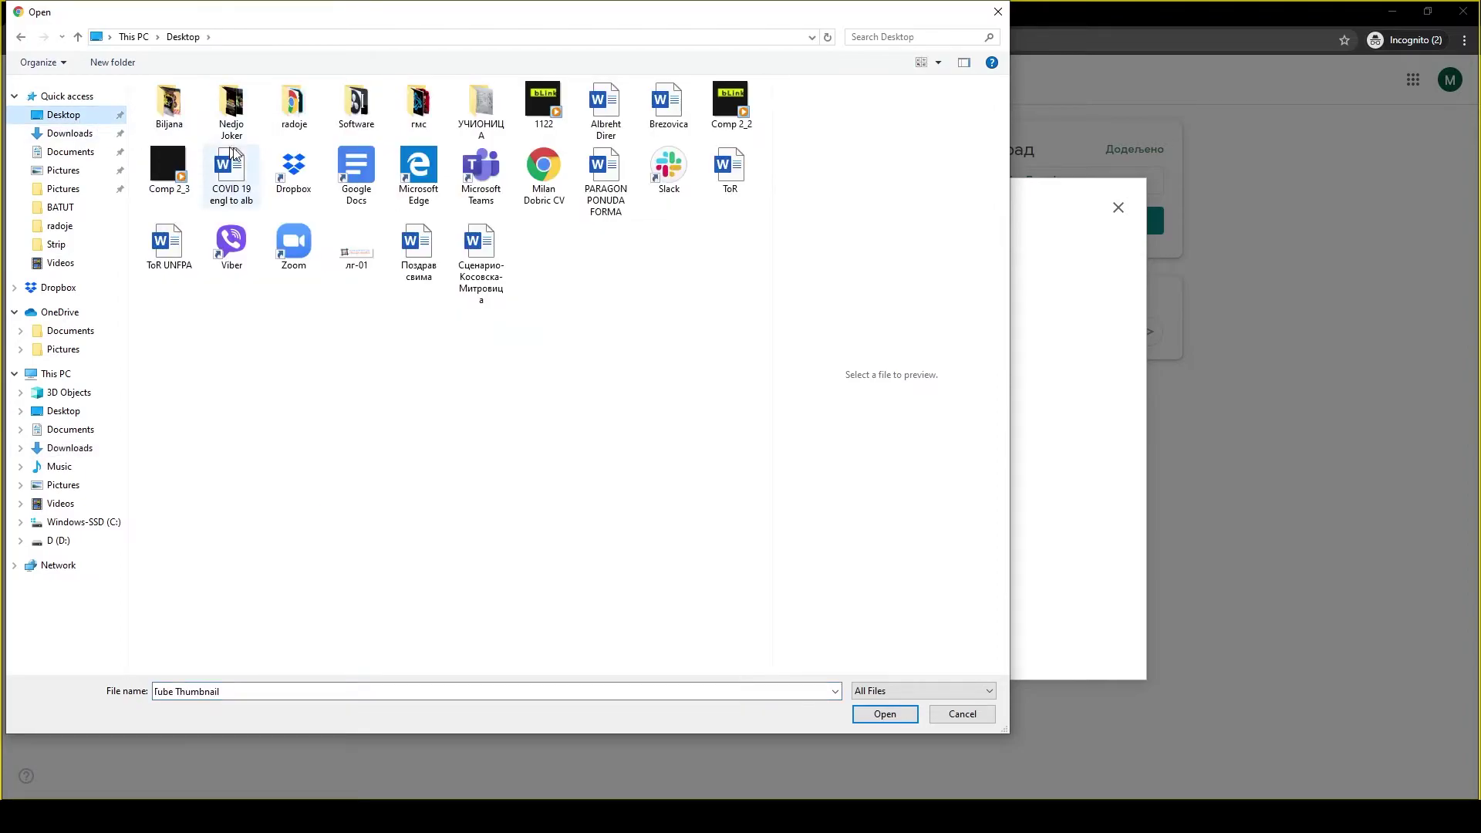
{"action": "left_click", "coordinate": [495, 125]}
{"action": "double_click", "coordinate": [495, 125]}
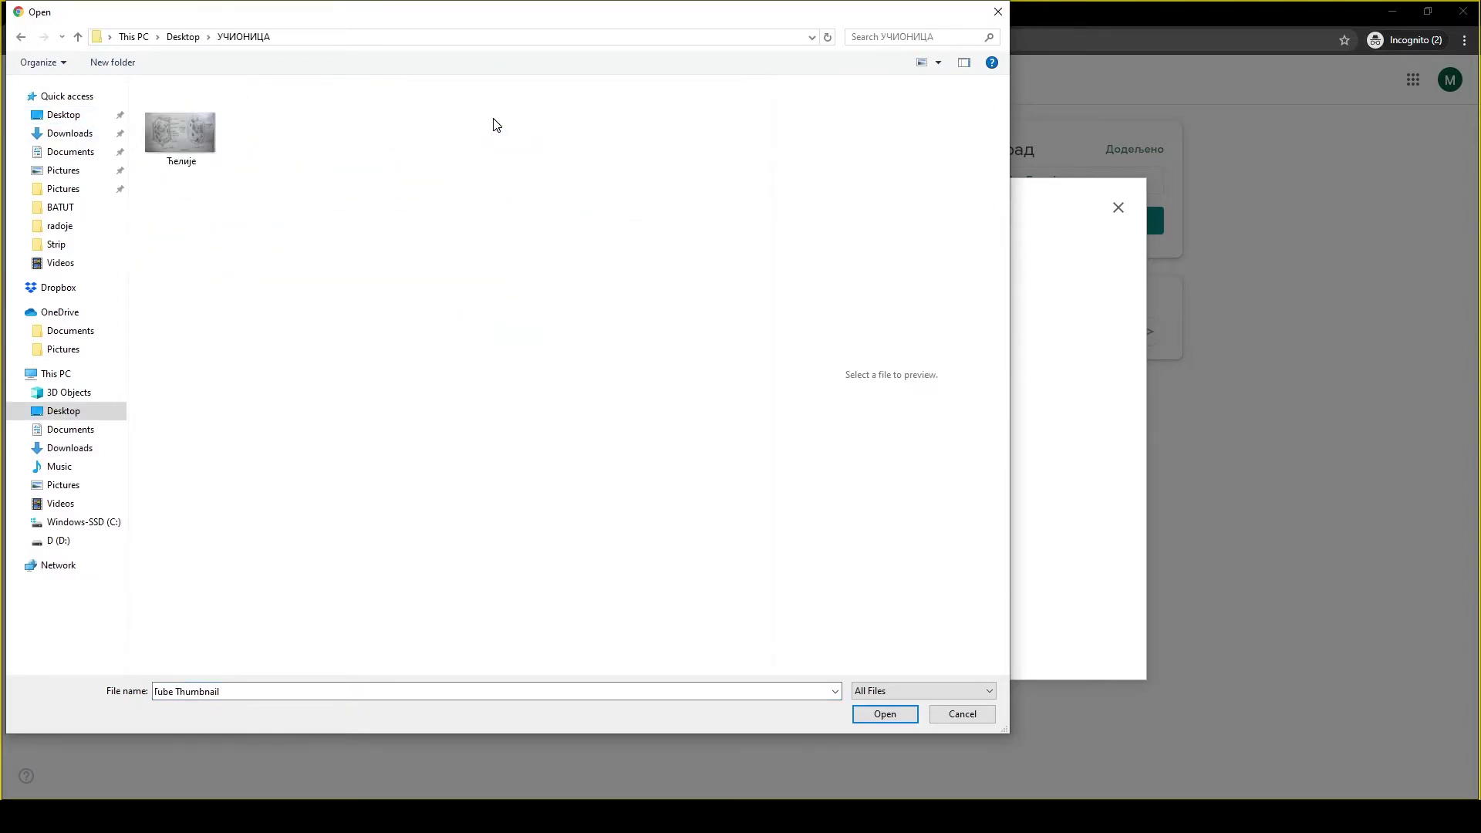
{"action": "left_click", "coordinate": [168, 127]}
{"action": "left_click", "coordinate": [879, 711]}
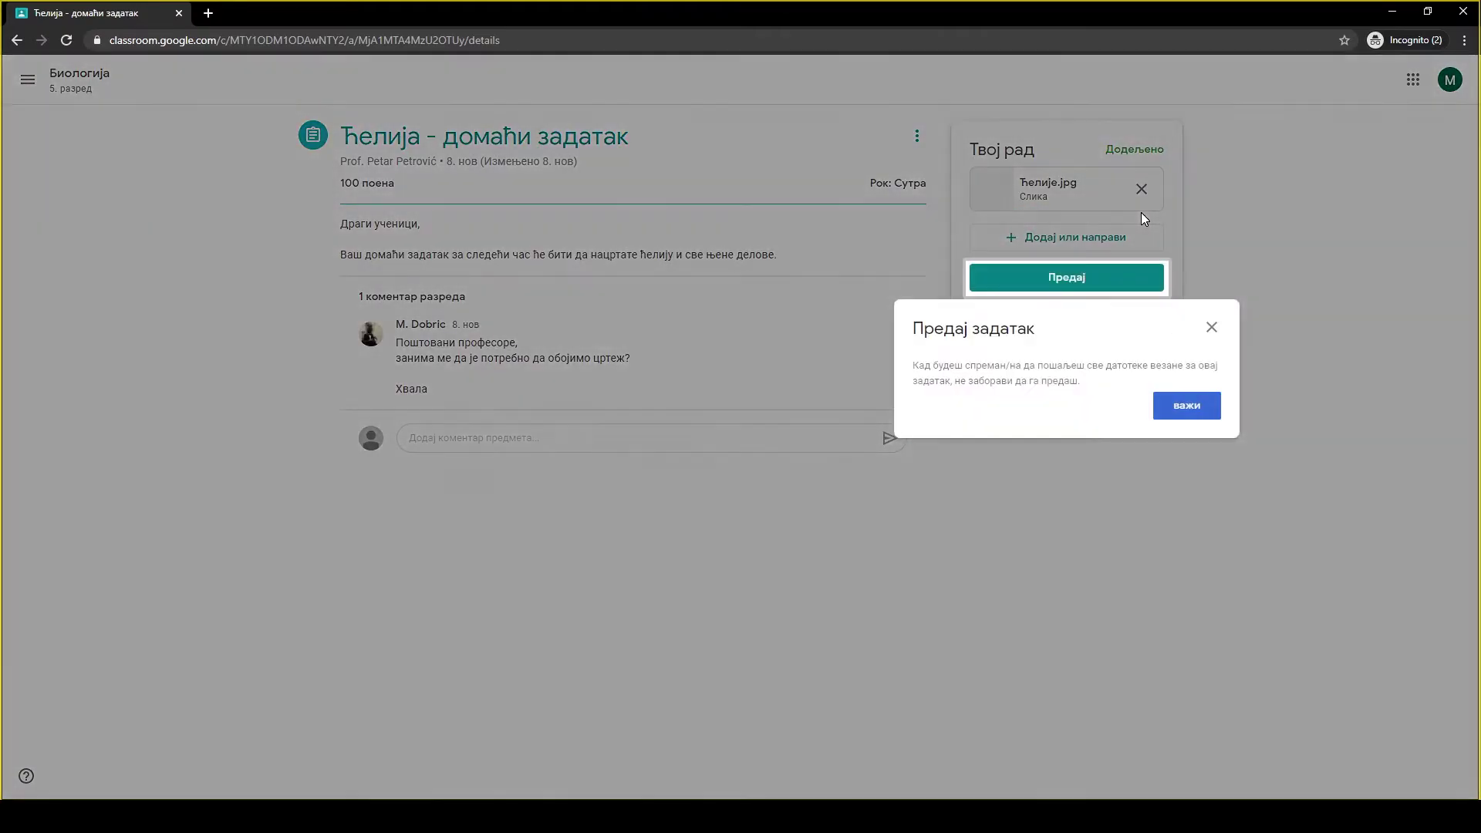
Dismiss the reminder and hand in the cell homework with Ћелије.jpg, confirming Предај.
{"action": "left_click", "coordinate": [1167, 404]}
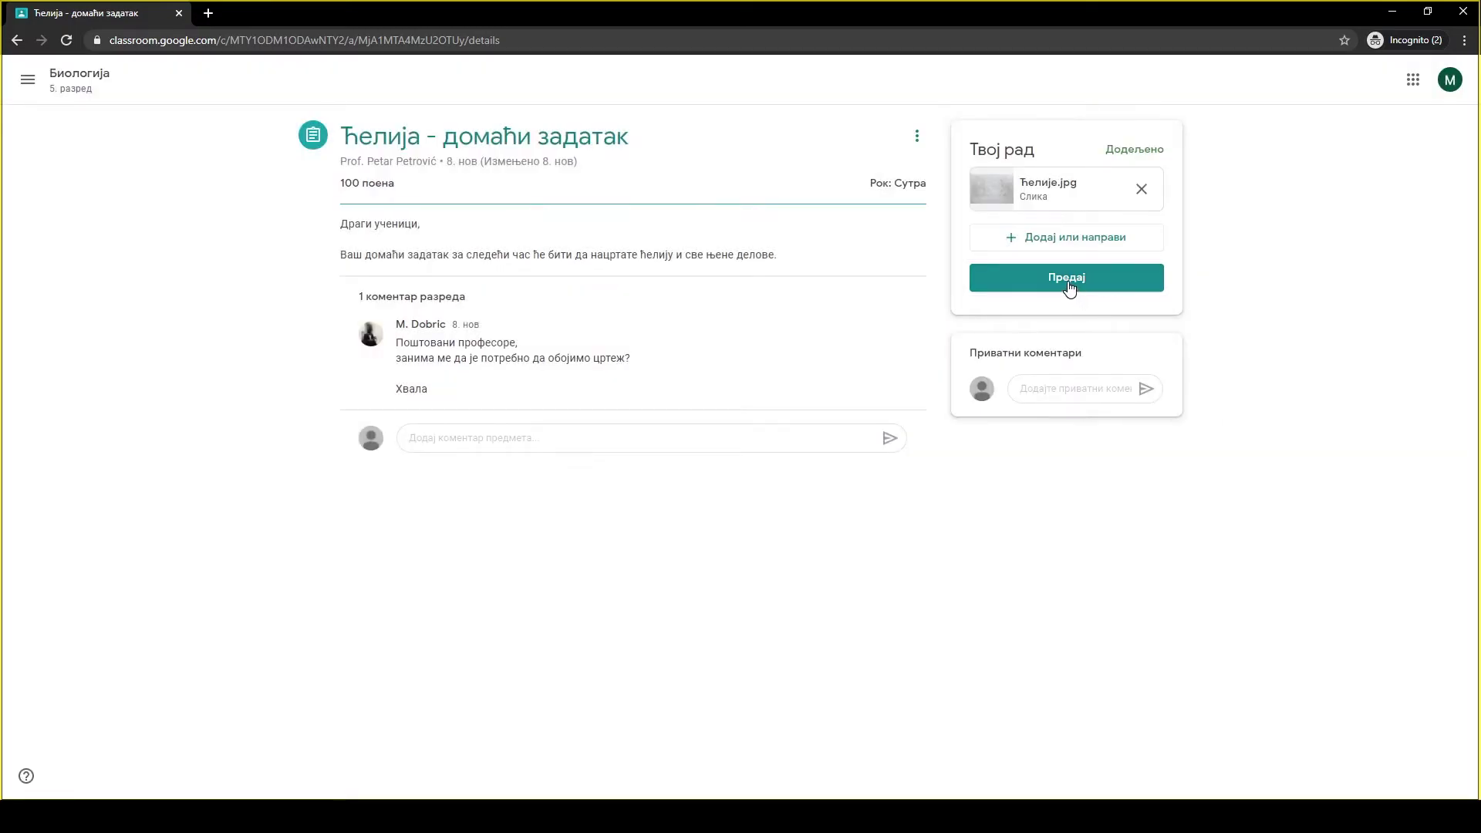
{"action": "left_click", "coordinate": [1069, 285]}
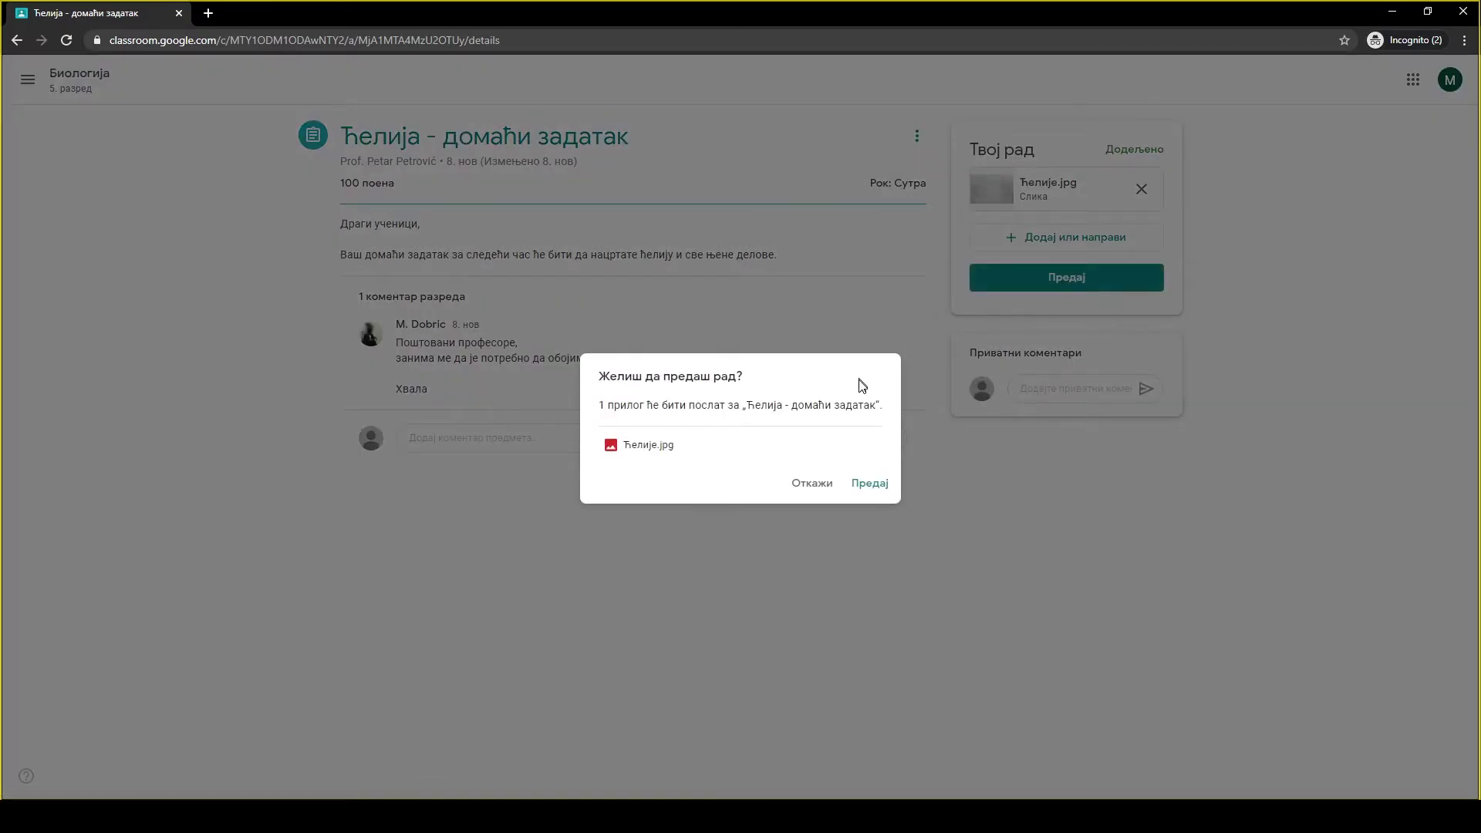
{"action": "left_click", "coordinate": [865, 491]}
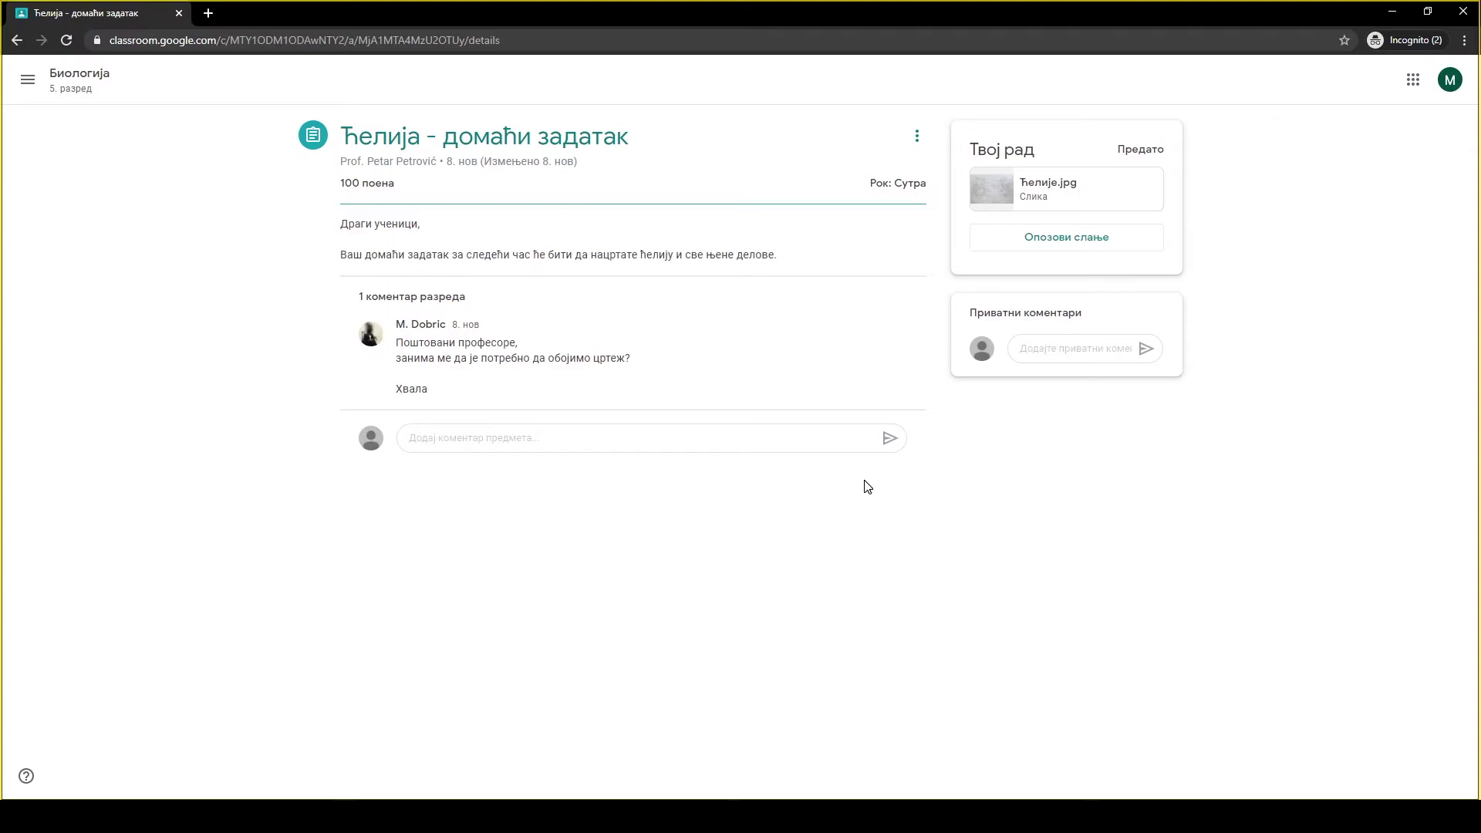
Unsubmit the cell homework with Опозови слање and remove the attached Ћелије.jpg.
{"action": "left_click", "coordinate": [1007, 251]}
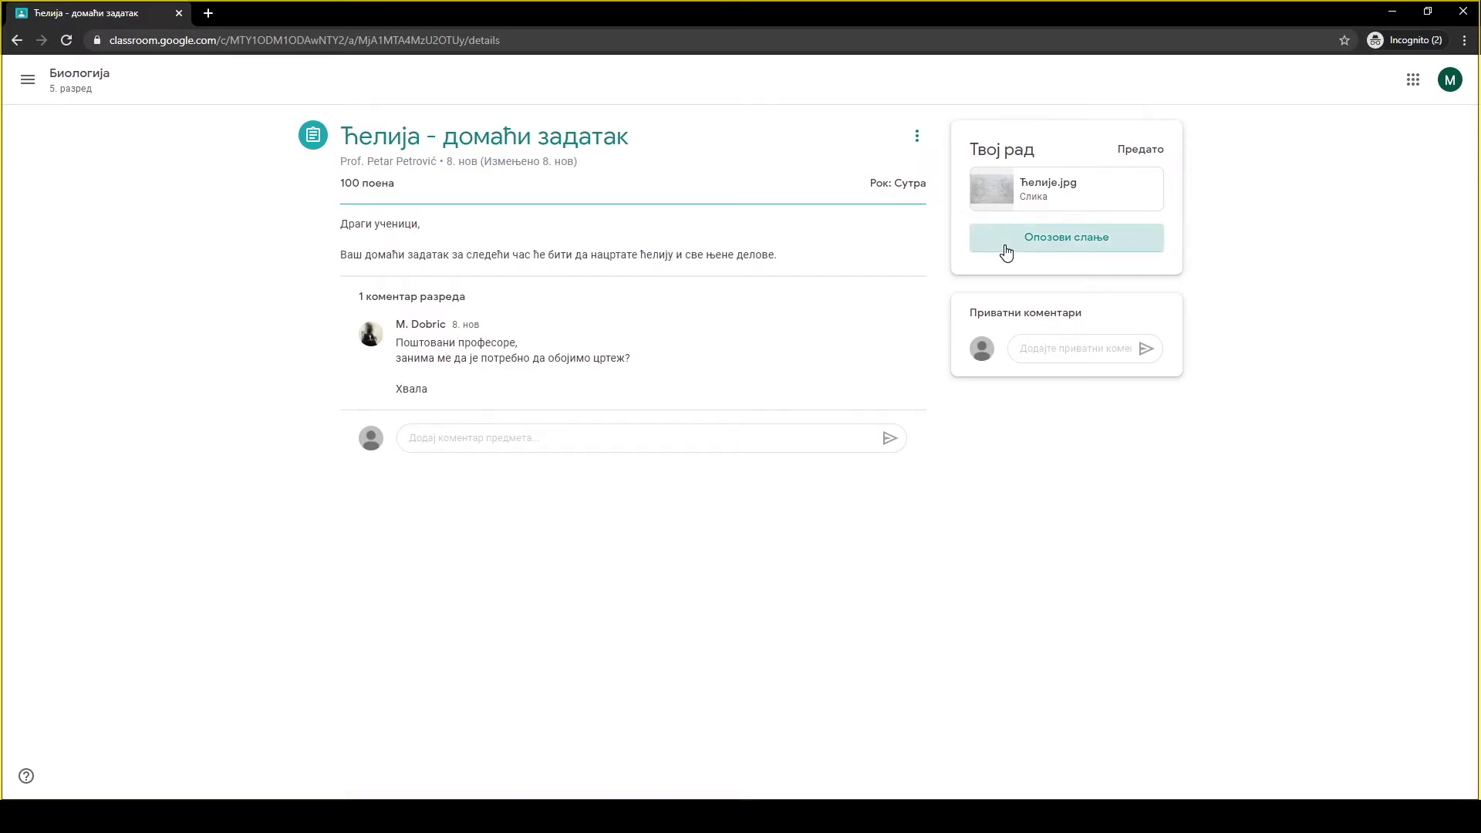
{"action": "left_click", "coordinate": [805, 480]}
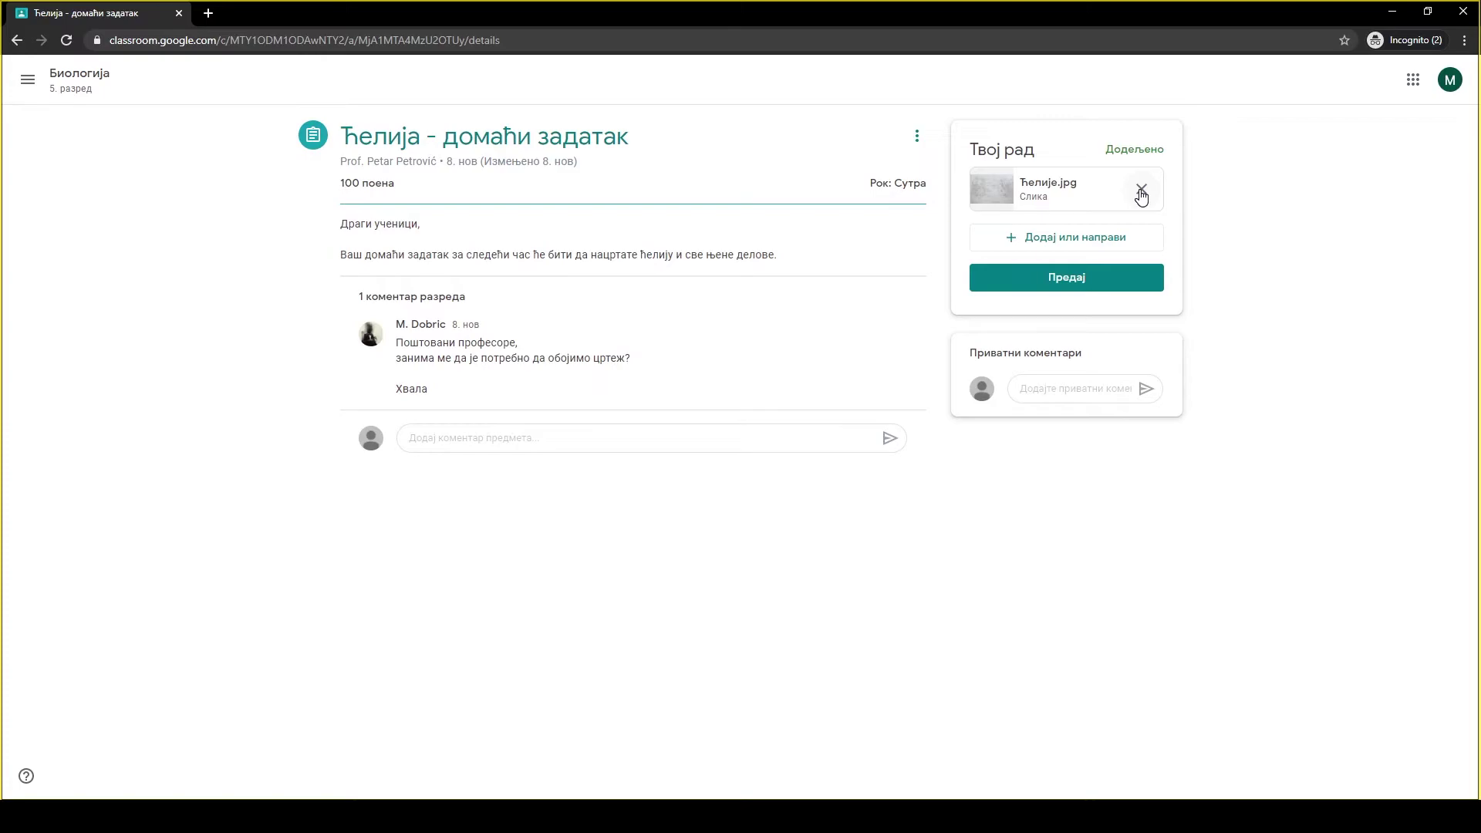
{"action": "left_click", "coordinate": [1141, 197]}
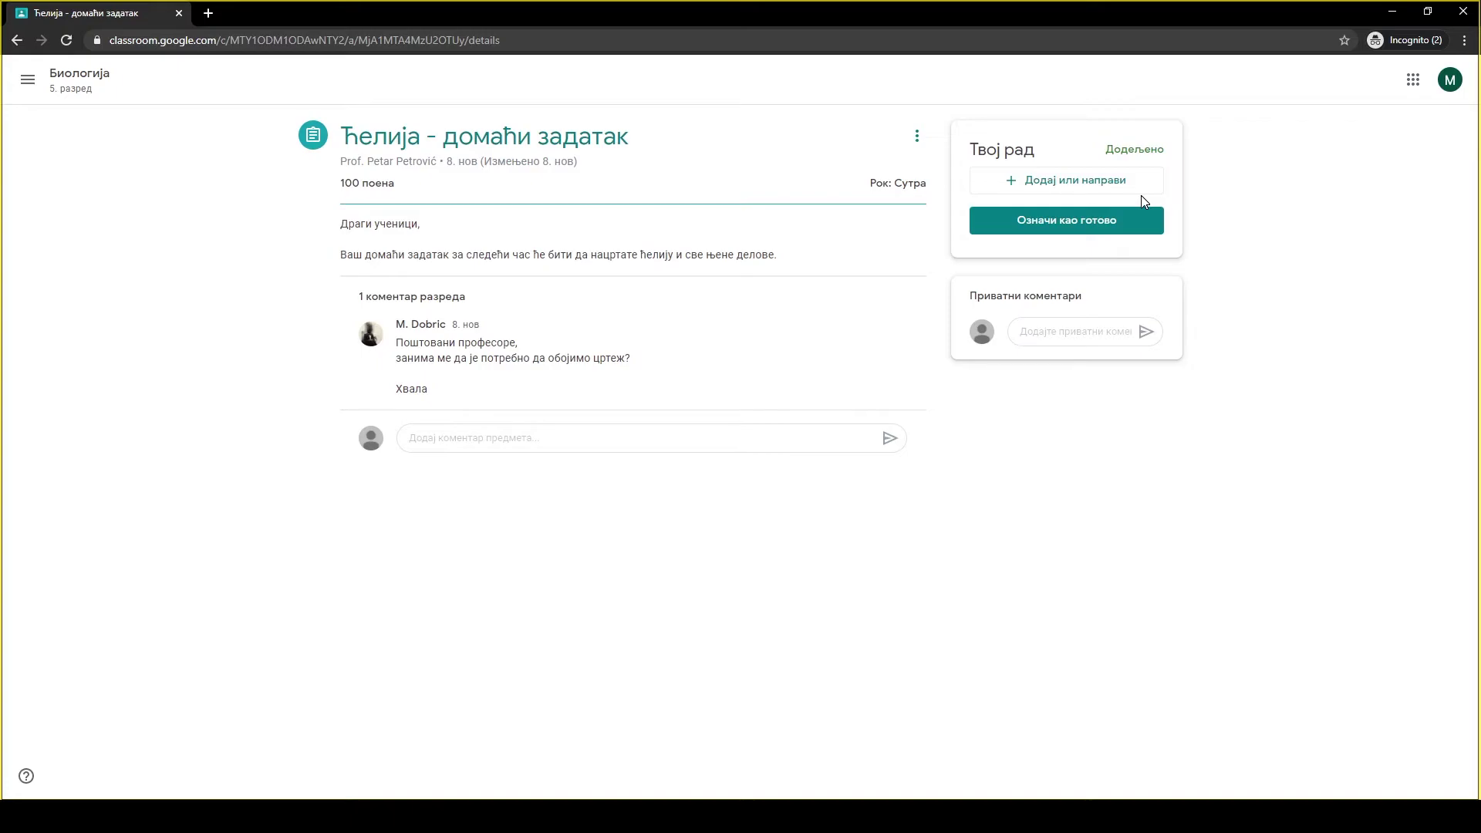
Upload Ћелије.jpg from the computer to the homework and turn it in again.
{"action": "left_click", "coordinate": [1053, 186]}
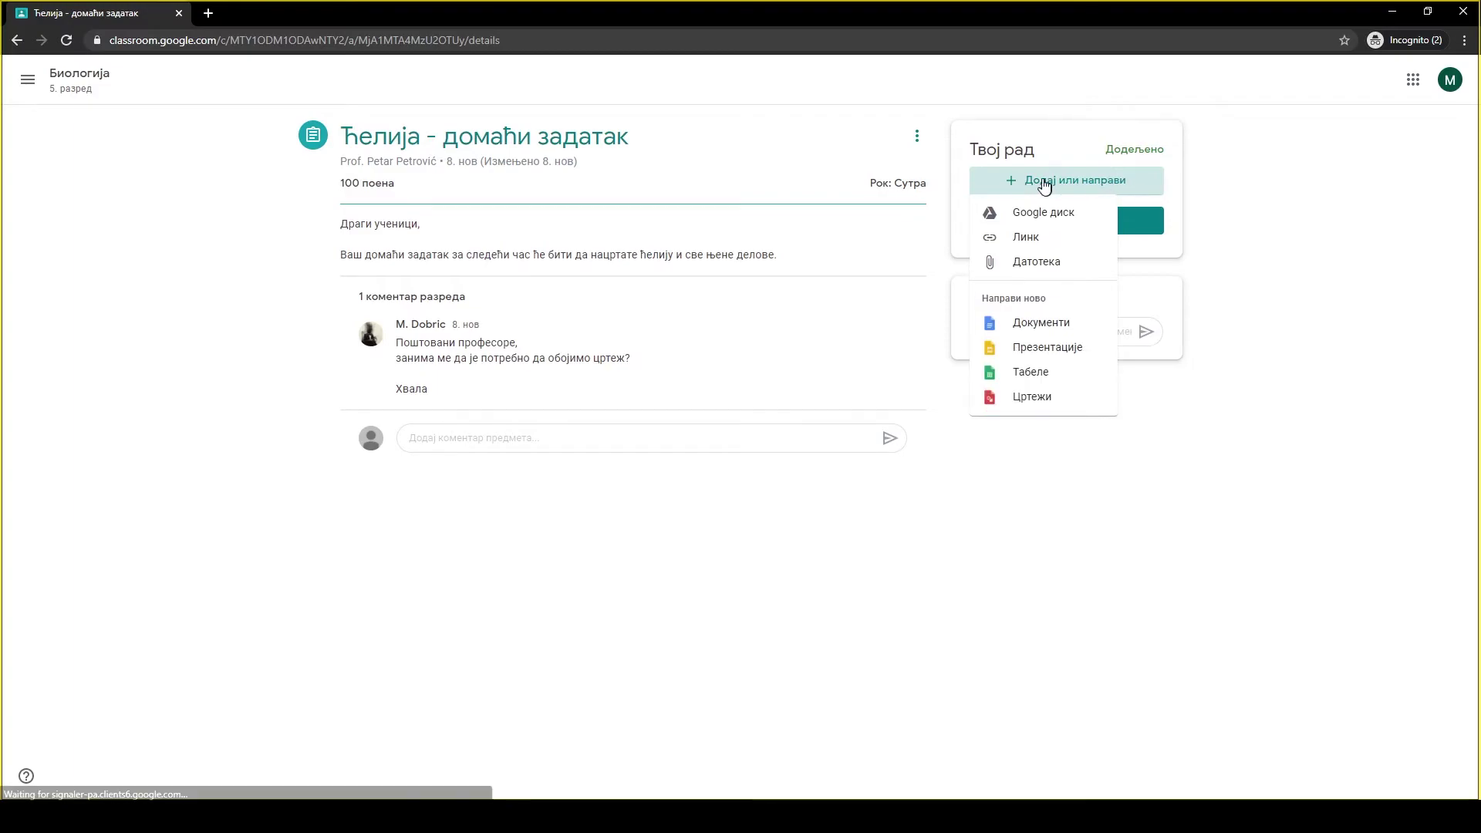
{"action": "left_click", "coordinate": [1036, 270]}
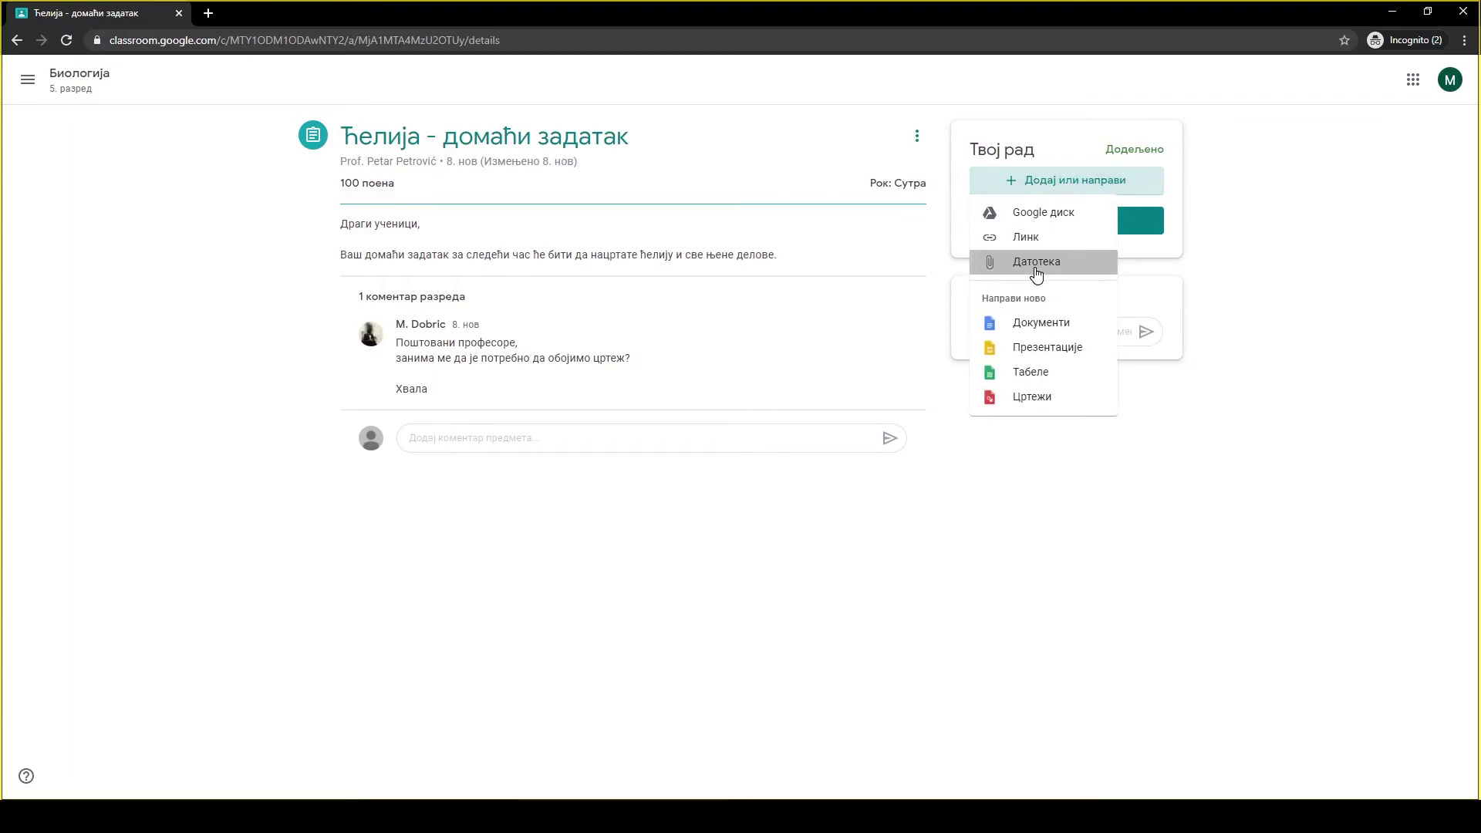
{"action": "left_click", "coordinate": [739, 529]}
{"action": "left_click", "coordinate": [180, 108]}
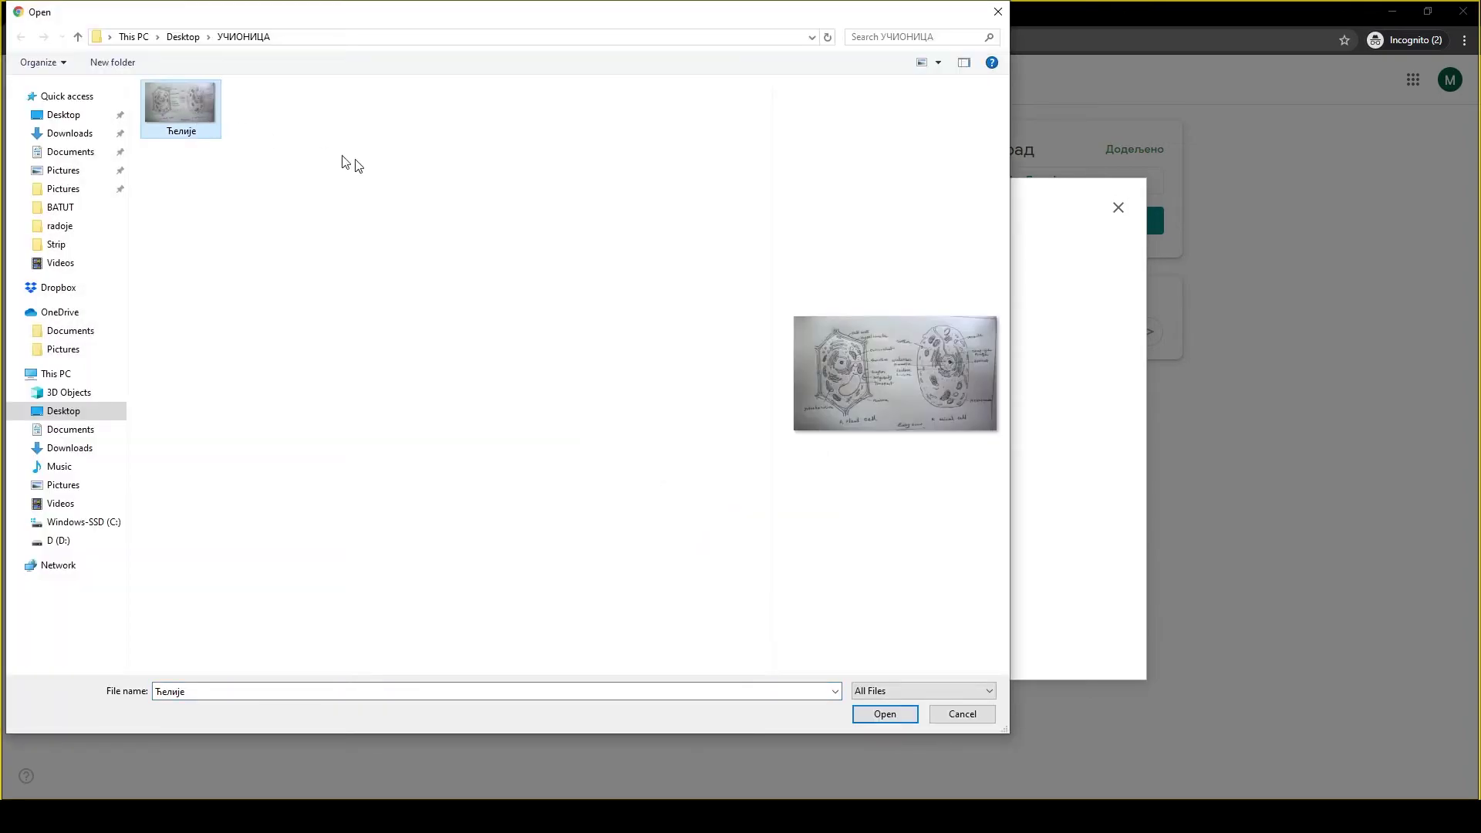
{"action": "left_click", "coordinate": [885, 718]}
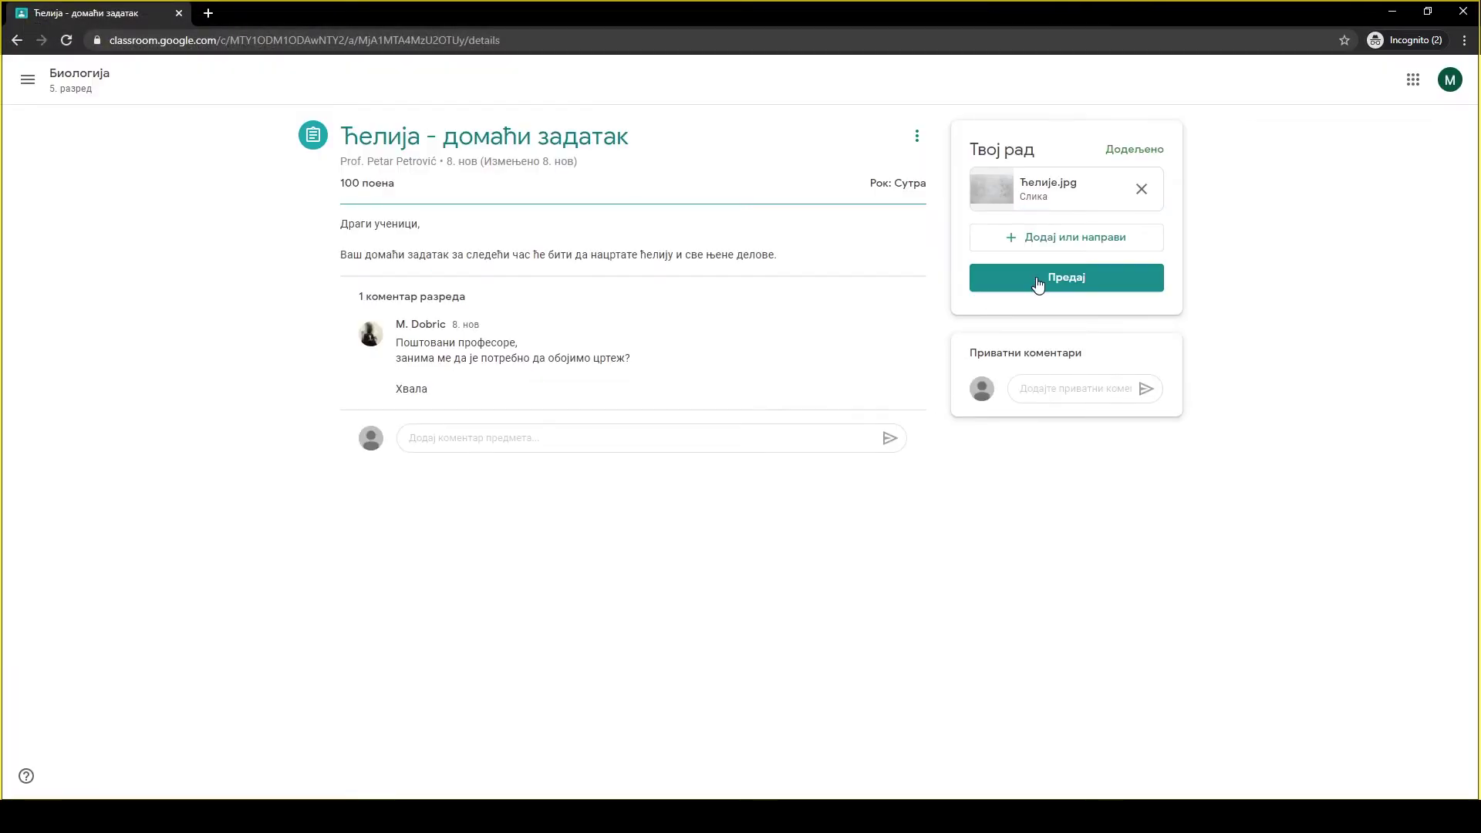
{"action": "left_click", "coordinate": [1035, 278]}
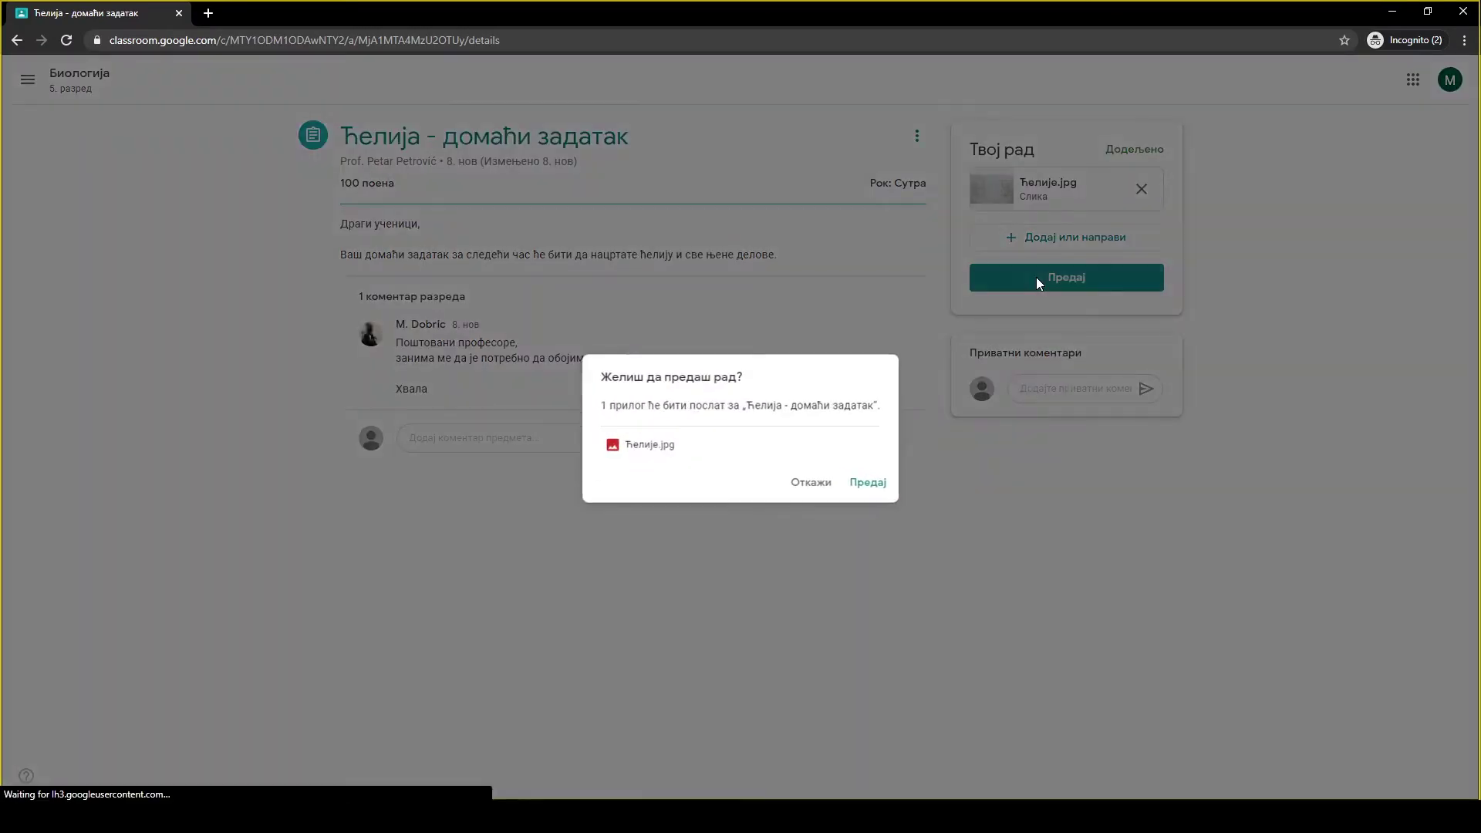
{"action": "left_click", "coordinate": [868, 484]}
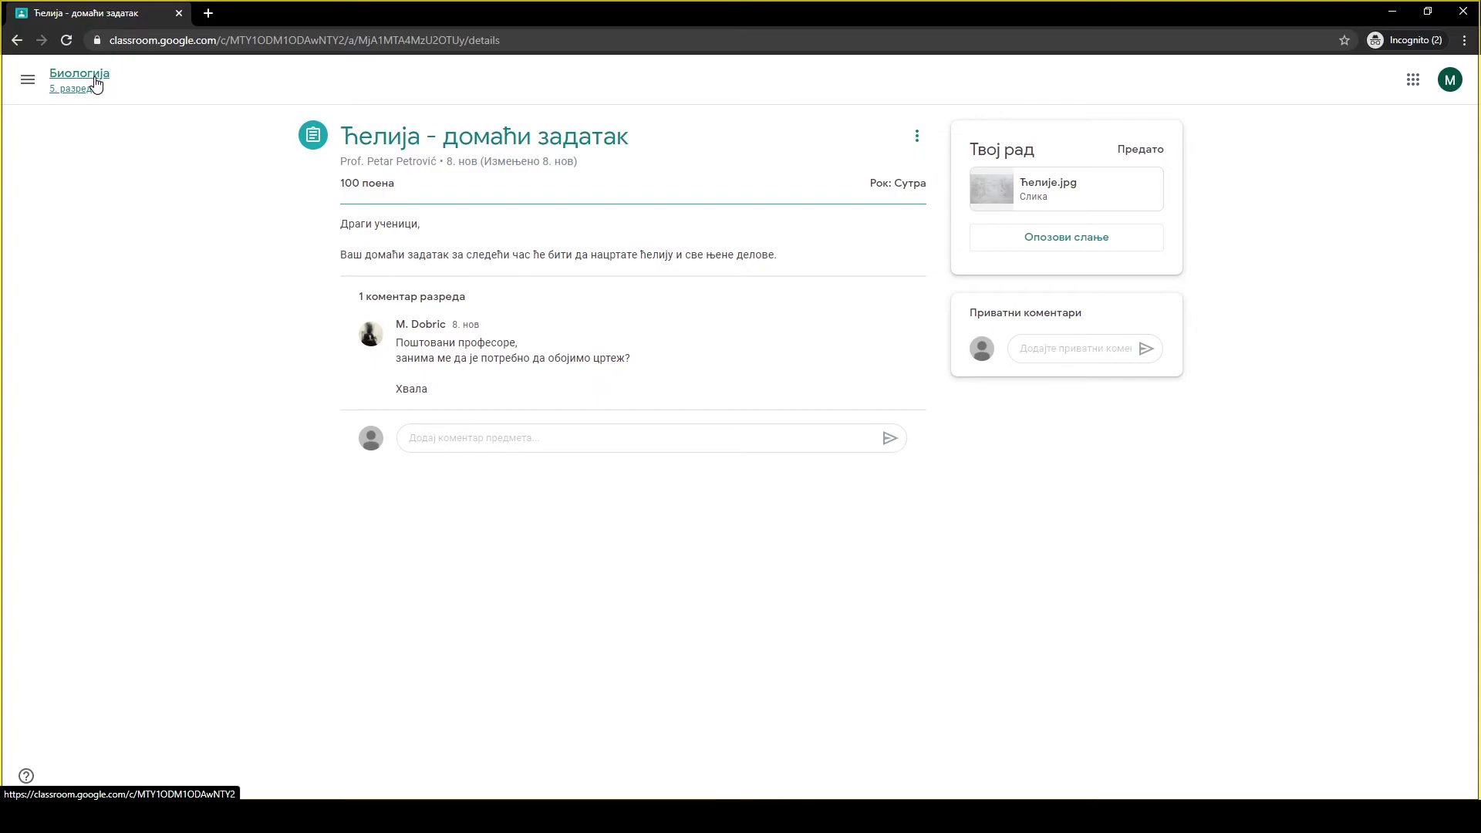
Open Биологија's Школски рад list, expand Тест из биологије, and open its Google Forms quiz.
{"action": "left_click", "coordinate": [95, 85]}
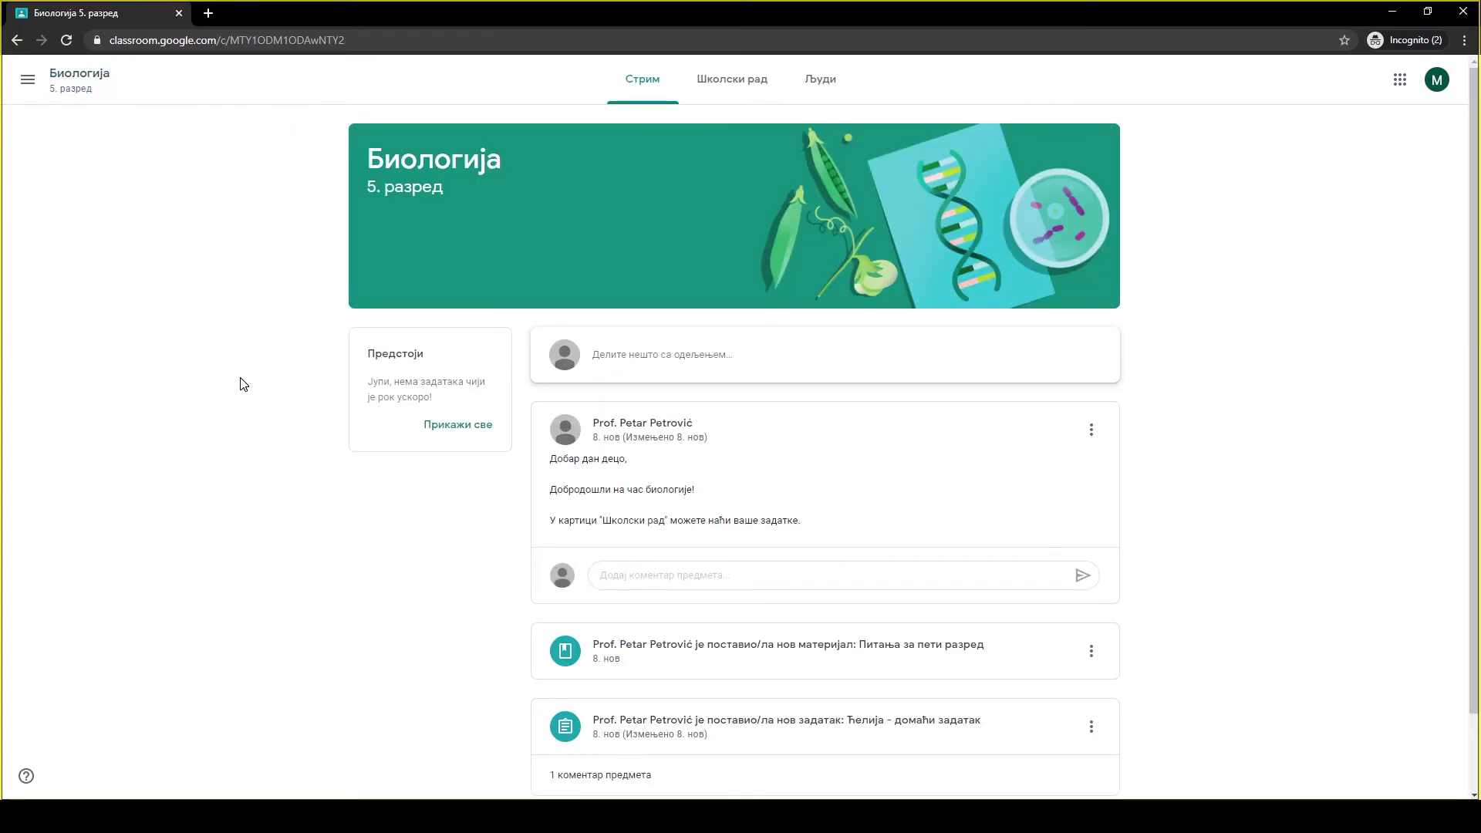
{"action": "left_click", "coordinate": [738, 91]}
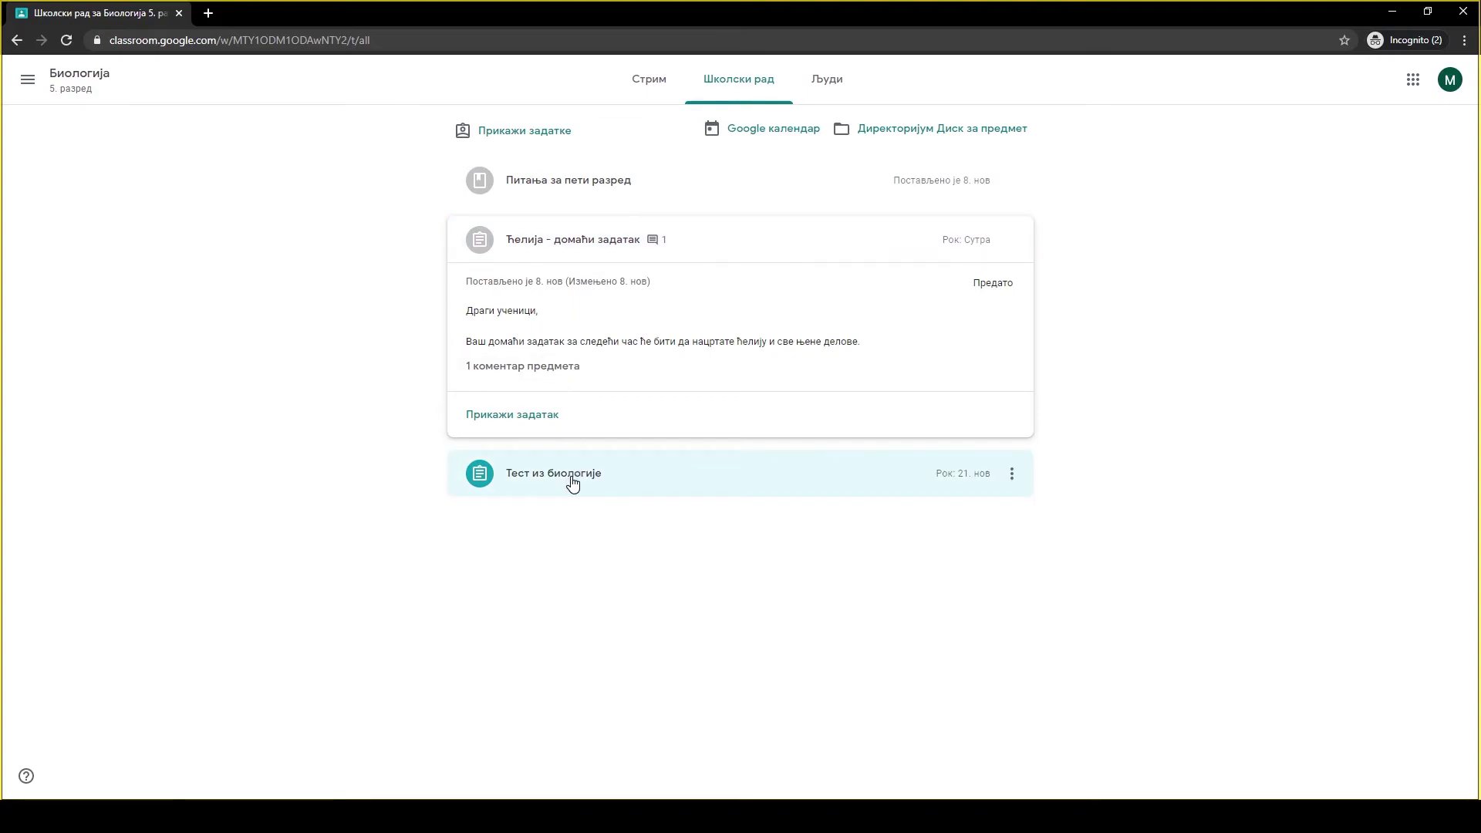
{"action": "left_click", "coordinate": [573, 482]}
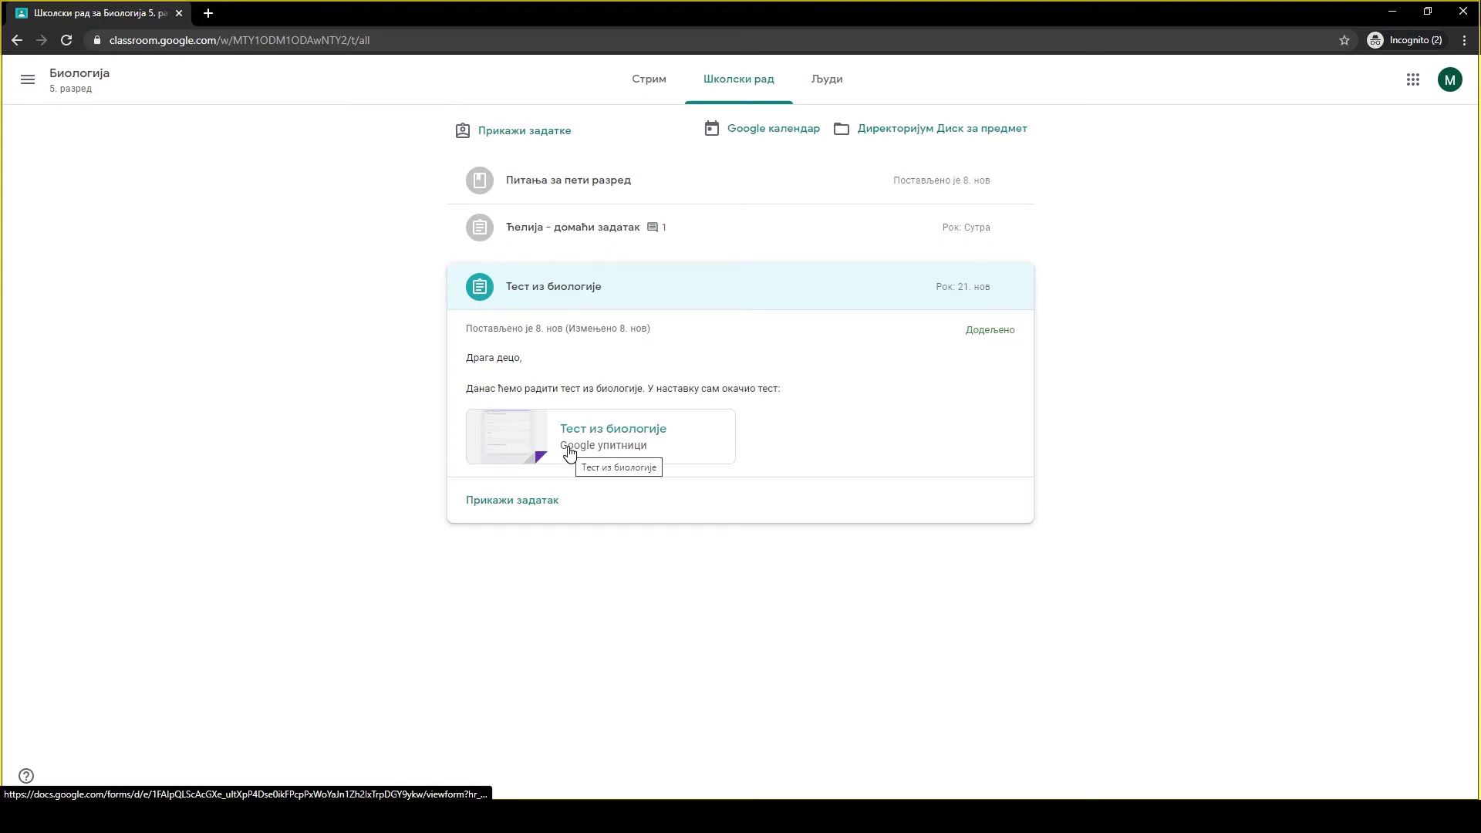
{"action": "left_click", "coordinate": [569, 453]}
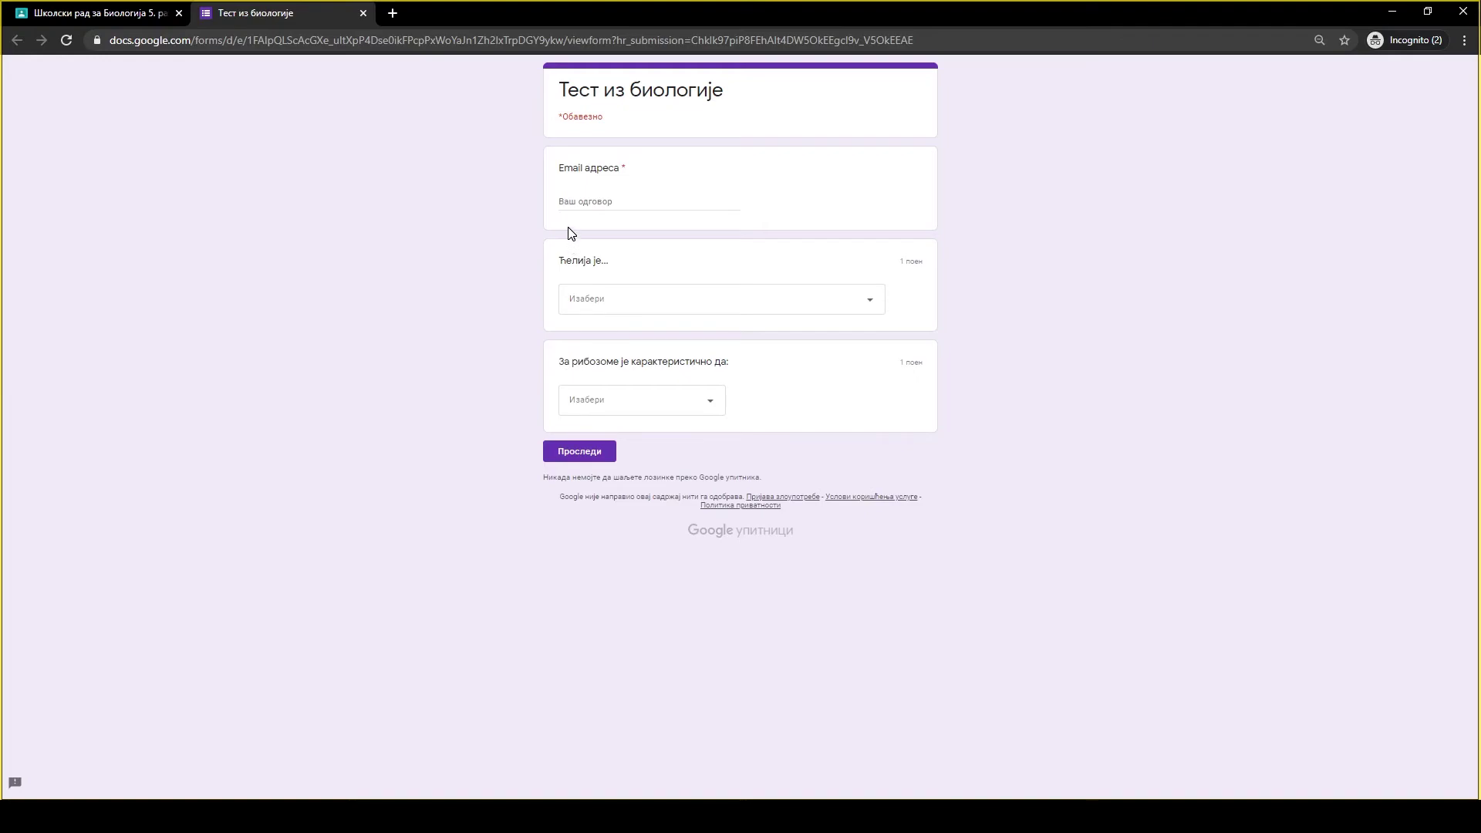
Fill in the e-mail field and answer both questions, choosing све наведено је тачно for ribosomes.
{"action": "left_click", "coordinate": [567, 203]}
{"action": "left_click", "coordinate": [567, 226]}
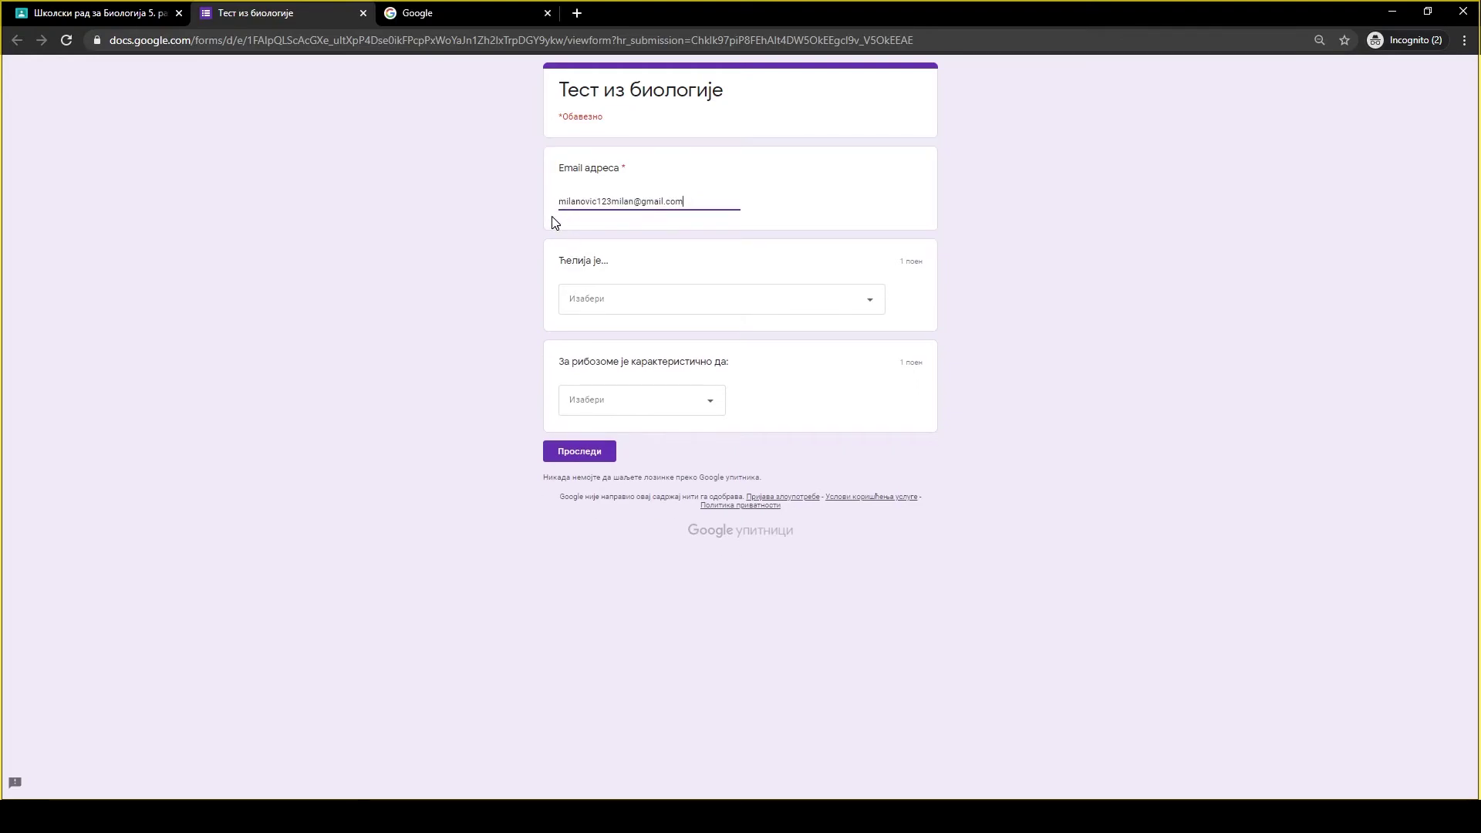
{"action": "left_click", "coordinate": [579, 309]}
{"action": "left_click", "coordinate": [582, 338]}
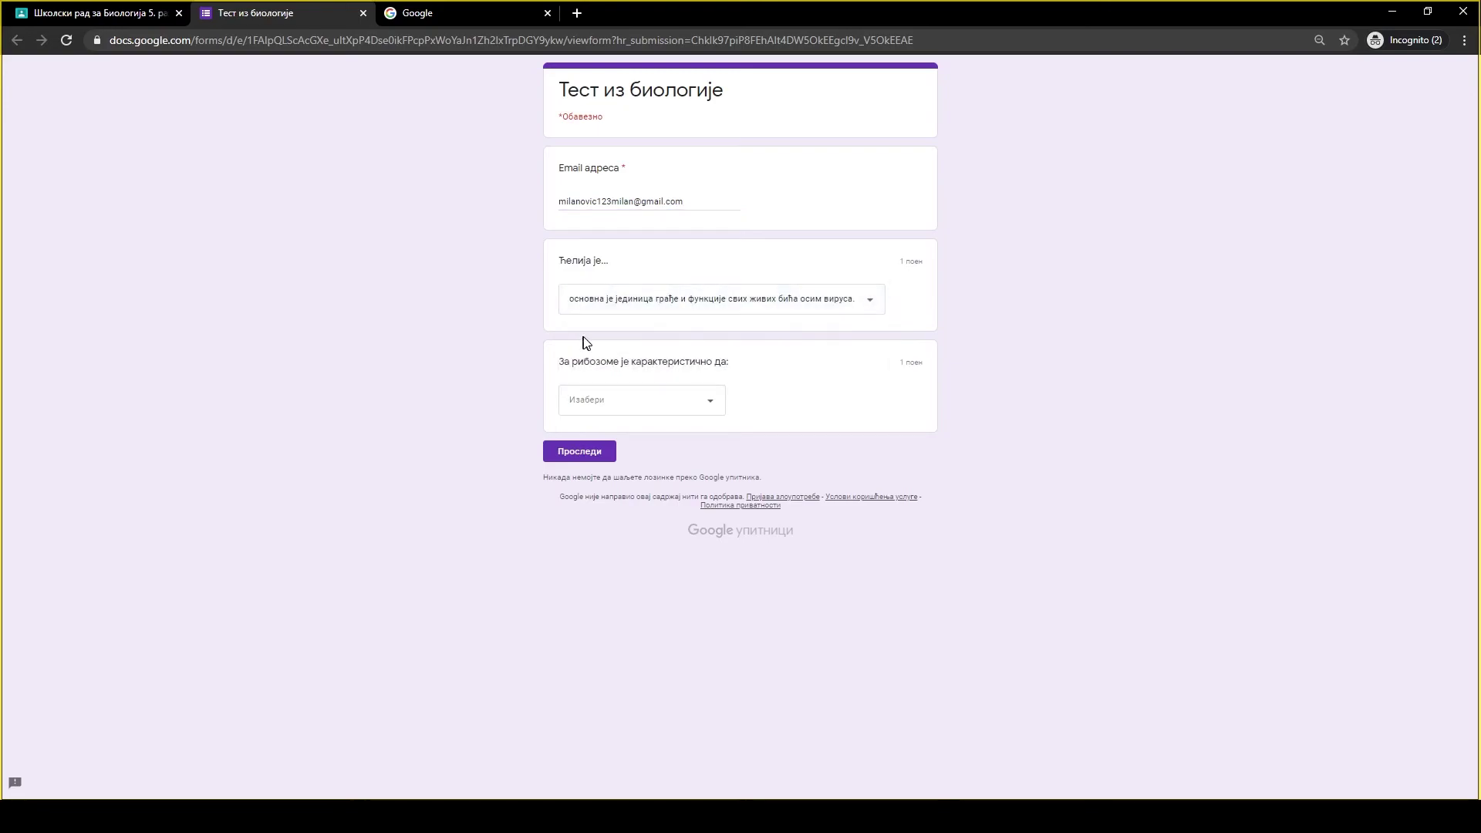
{"action": "left_click", "coordinate": [591, 401]}
{"action": "left_click", "coordinate": [600, 529]}
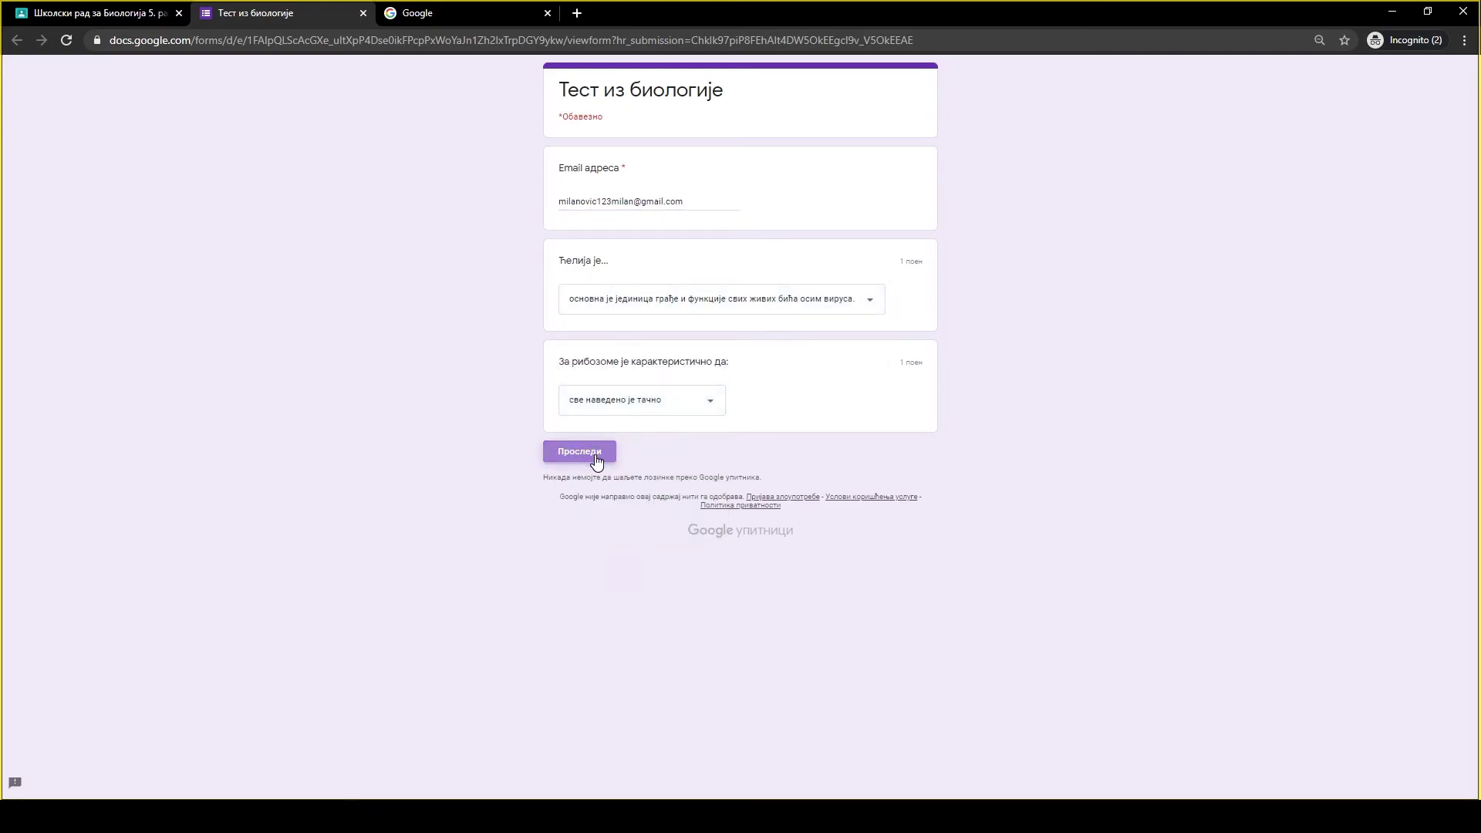
Submit the quiz, view the 2/2 score, and close the form tabs.
{"action": "left_click", "coordinate": [596, 455]}
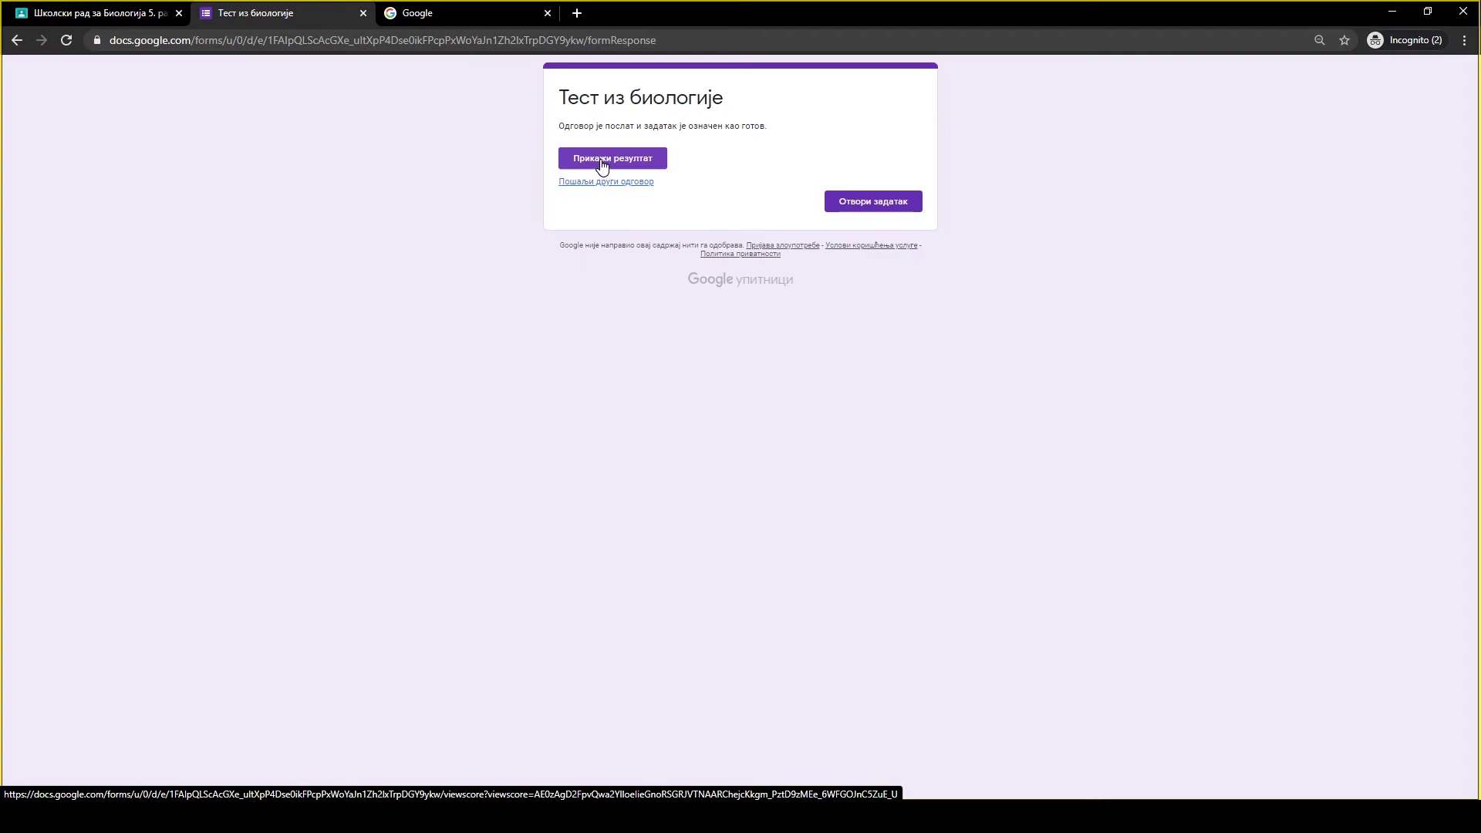
{"action": "left_click", "coordinate": [602, 162]}
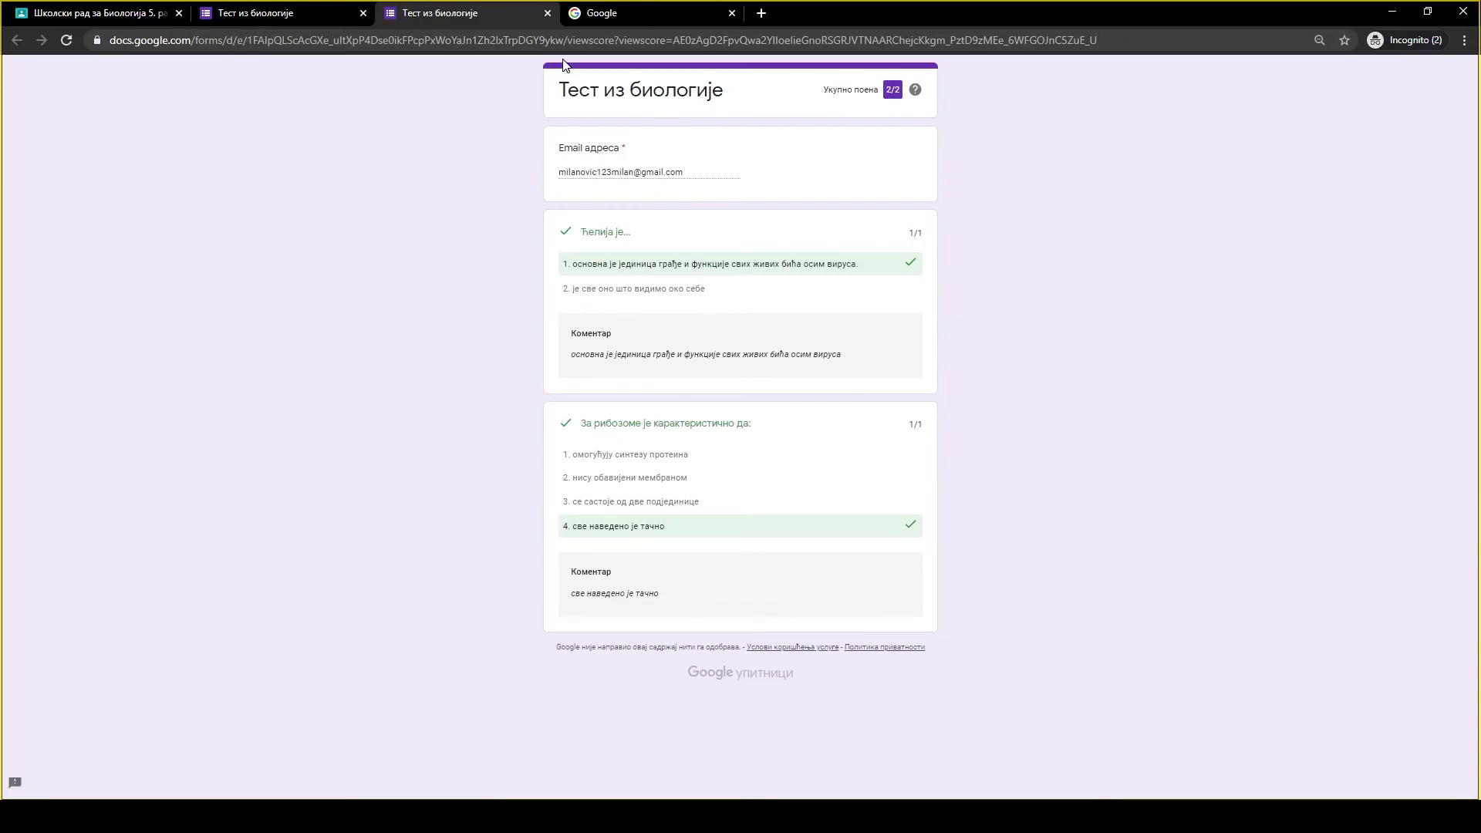
{"action": "left_click", "coordinate": [548, 13]}
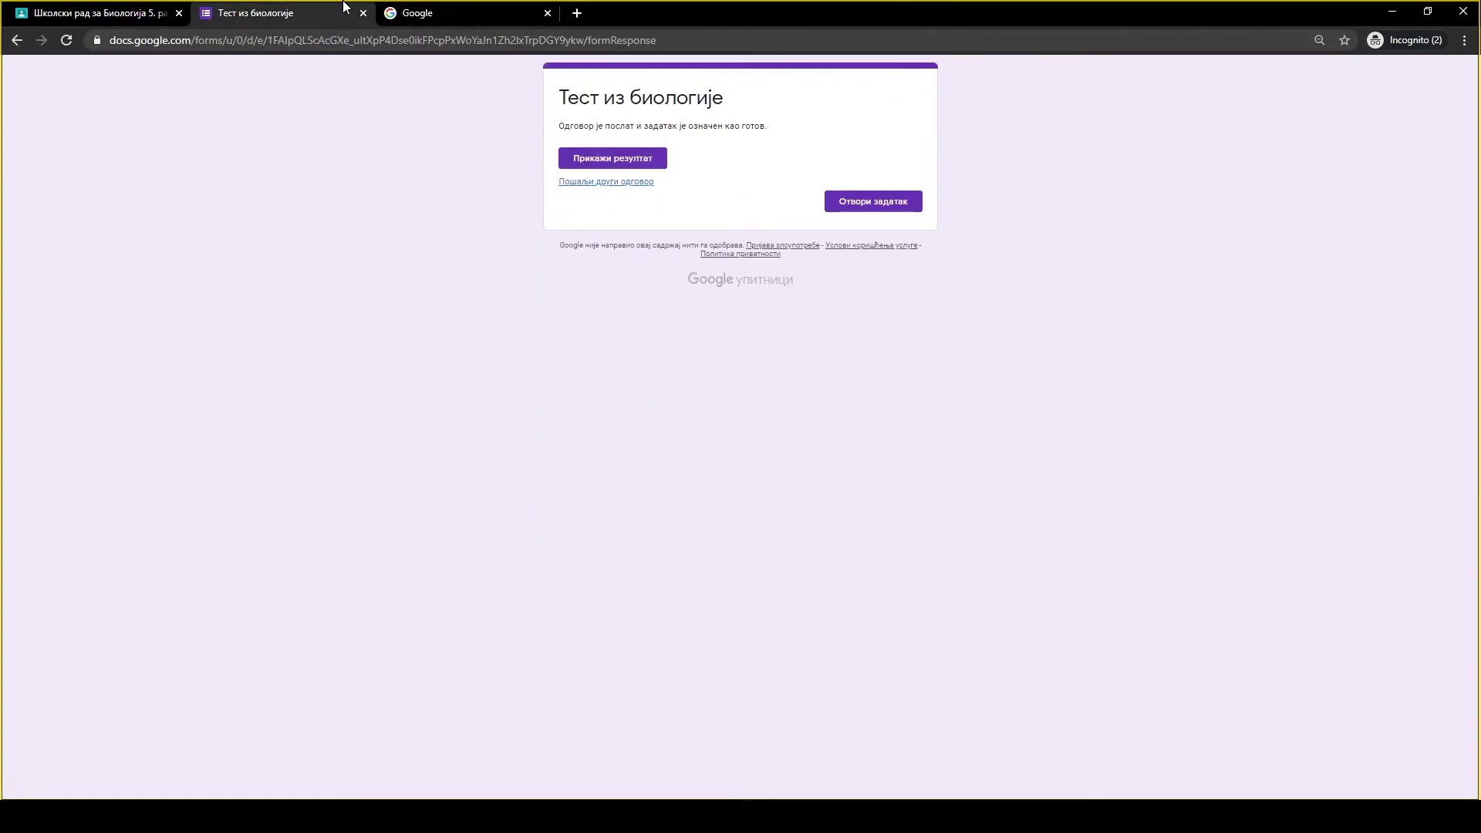
{"action": "left_click", "coordinate": [362, 13]}
{"action": "left_click", "coordinate": [362, 14]}
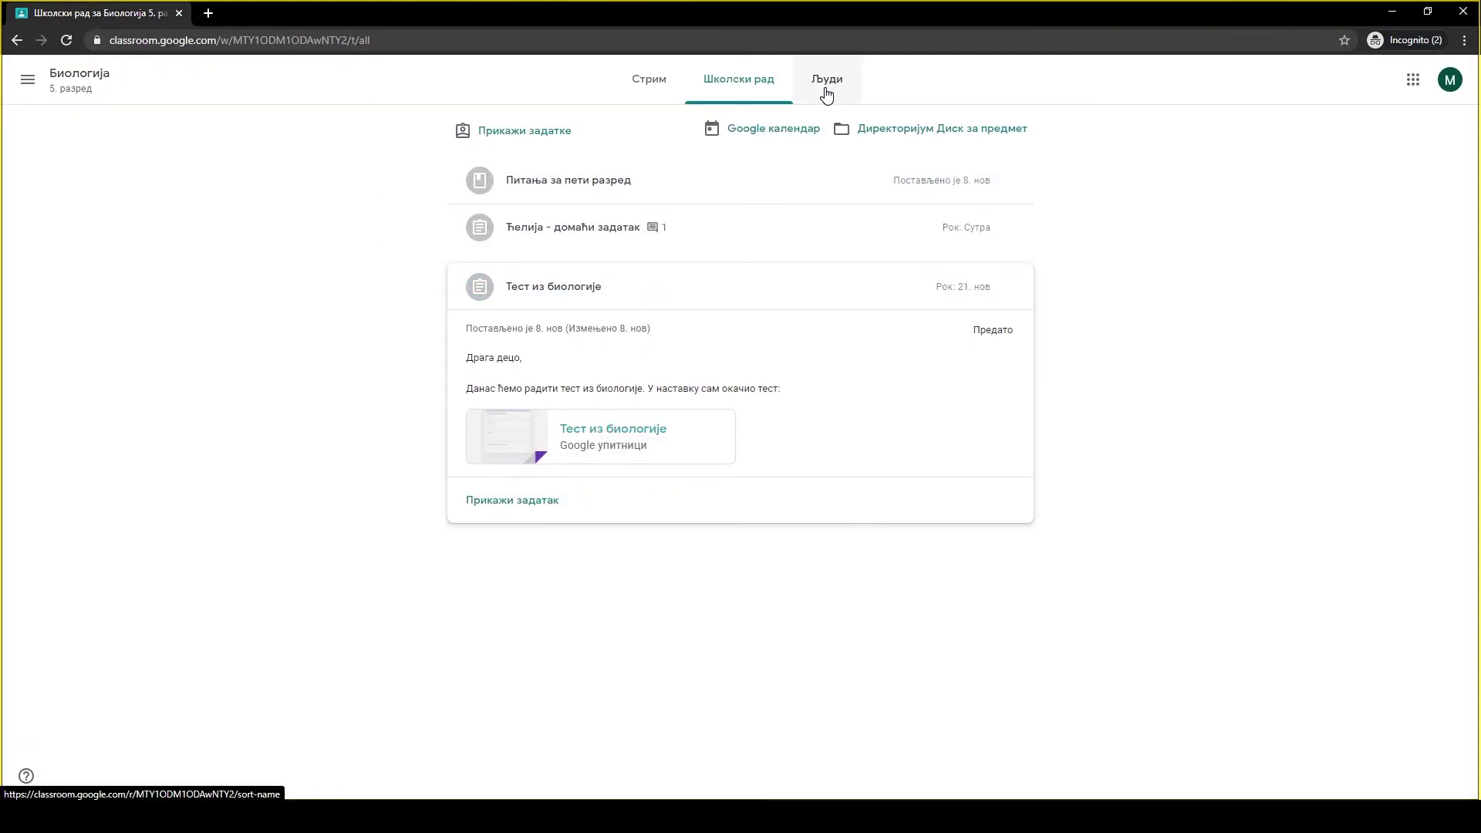
View the Биологија class's Људи list, then return to the Разреди home page.
{"action": "left_click", "coordinate": [827, 91]}
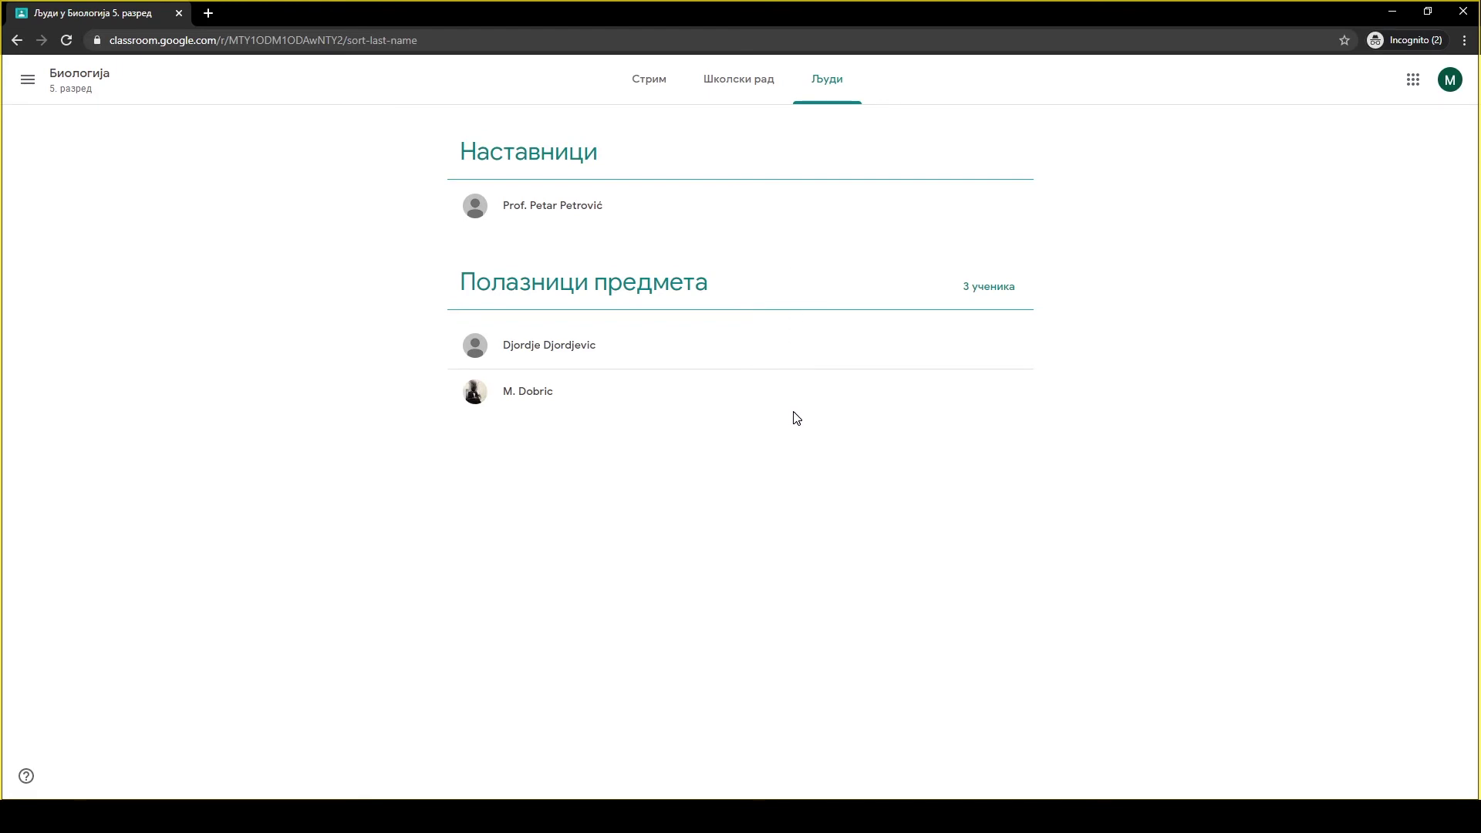
{"action": "left_click", "coordinate": [28, 80]}
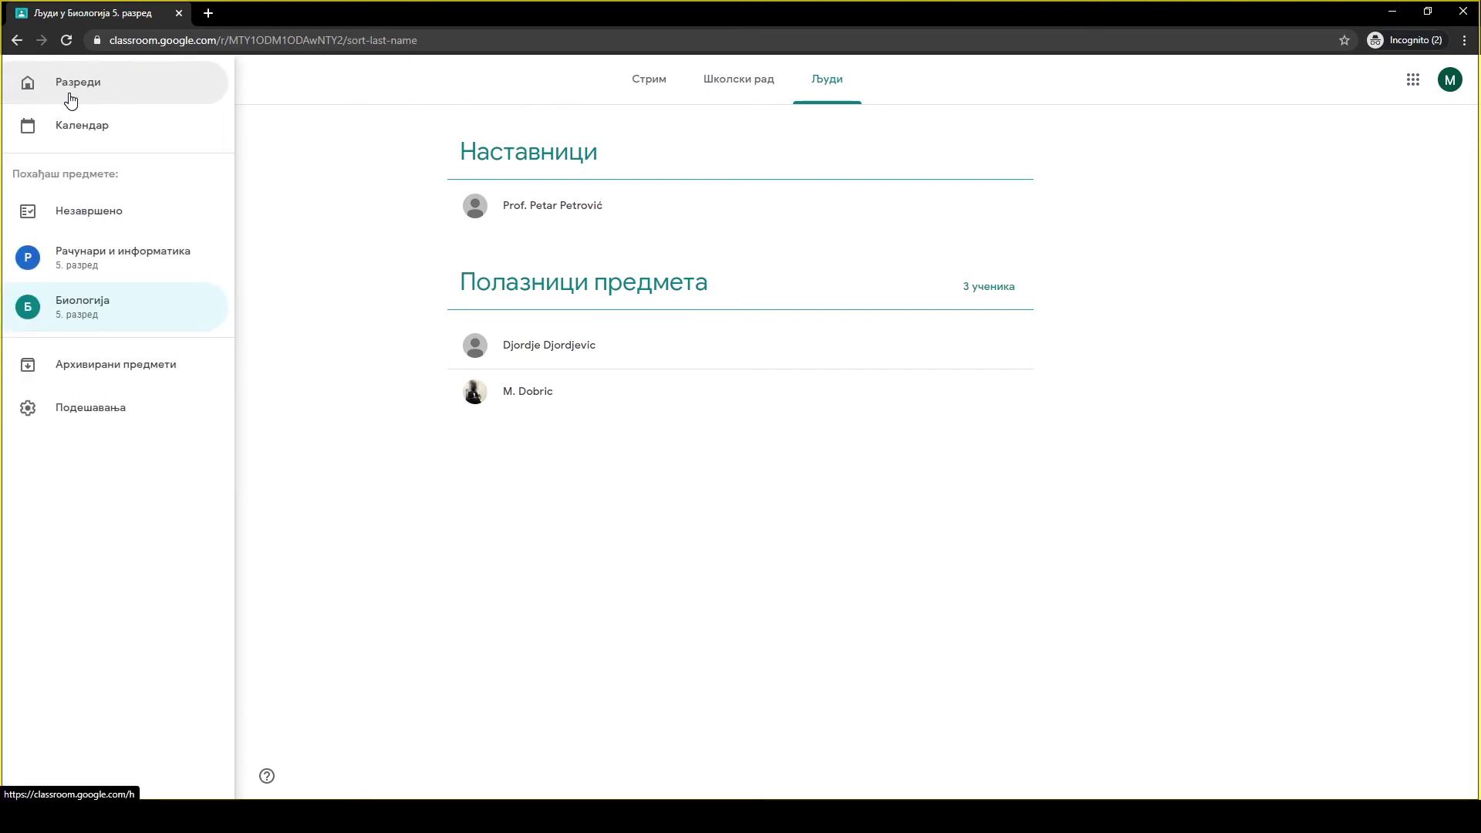
{"action": "left_click", "coordinate": [70, 98]}
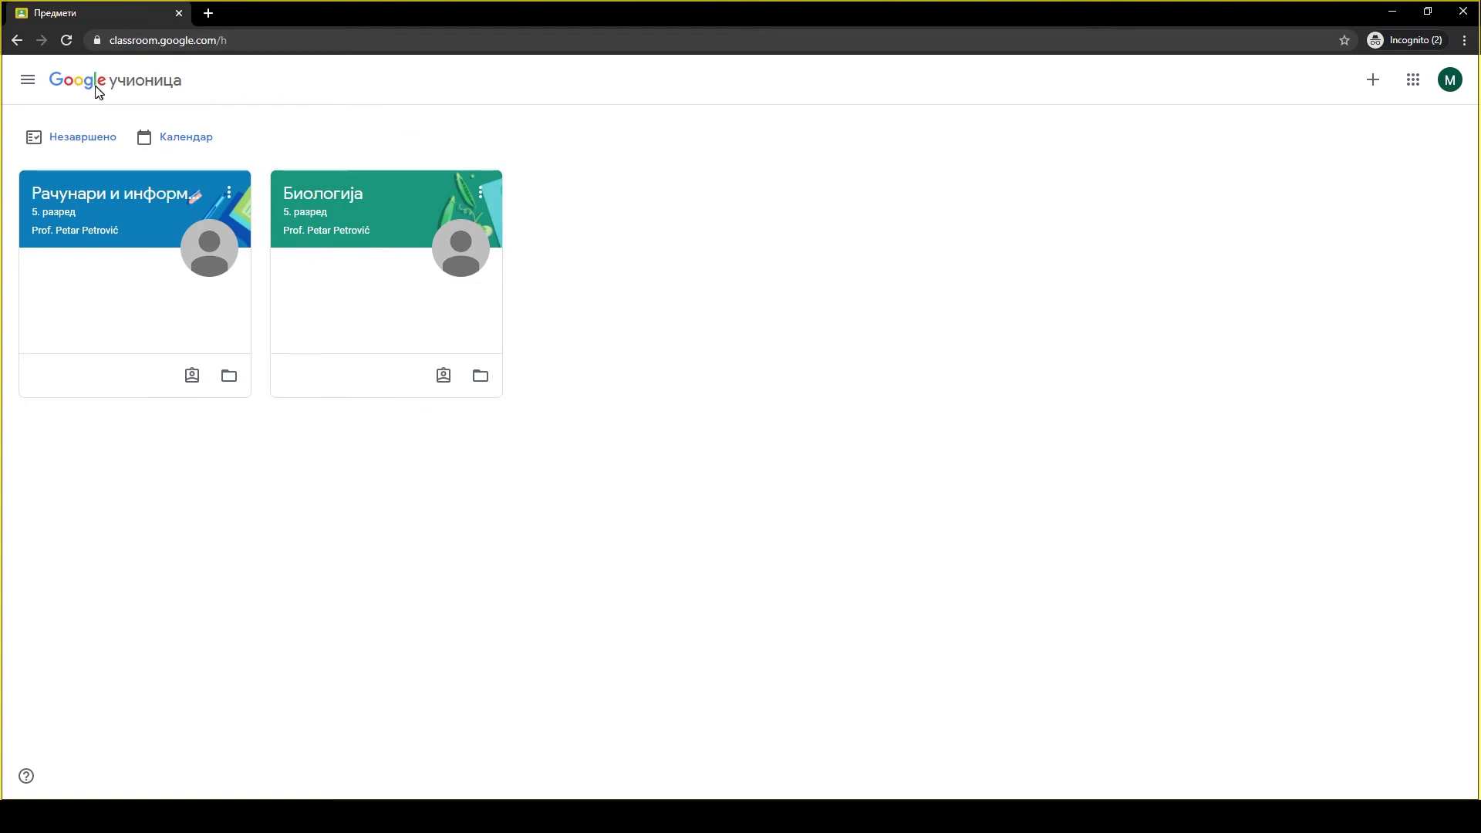
Open the Календар and browse weeks forward and back, ending on Nov 2–8, 2020.
{"action": "left_click", "coordinate": [27, 80]}
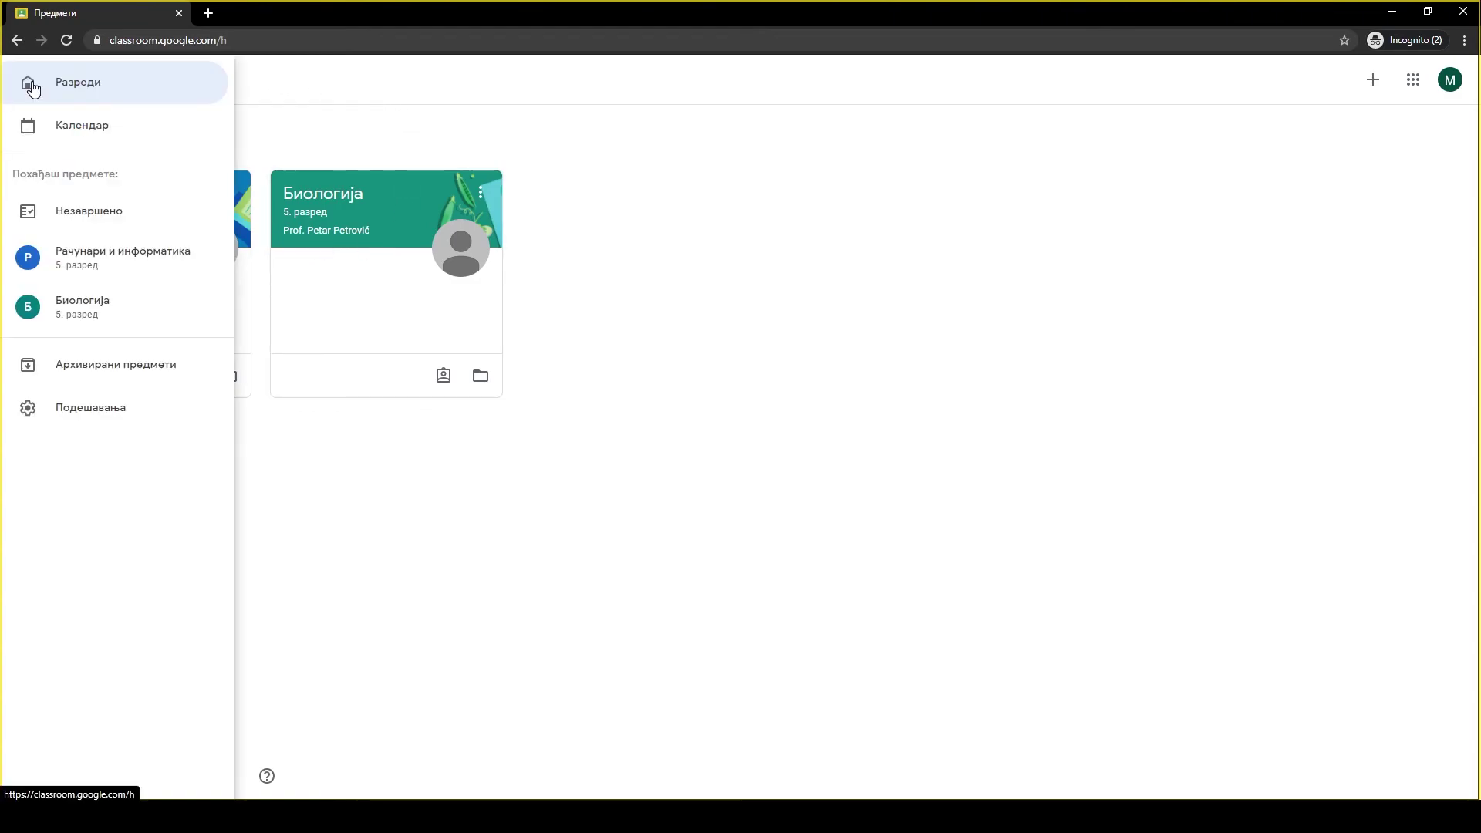
{"action": "left_click", "coordinate": [32, 133]}
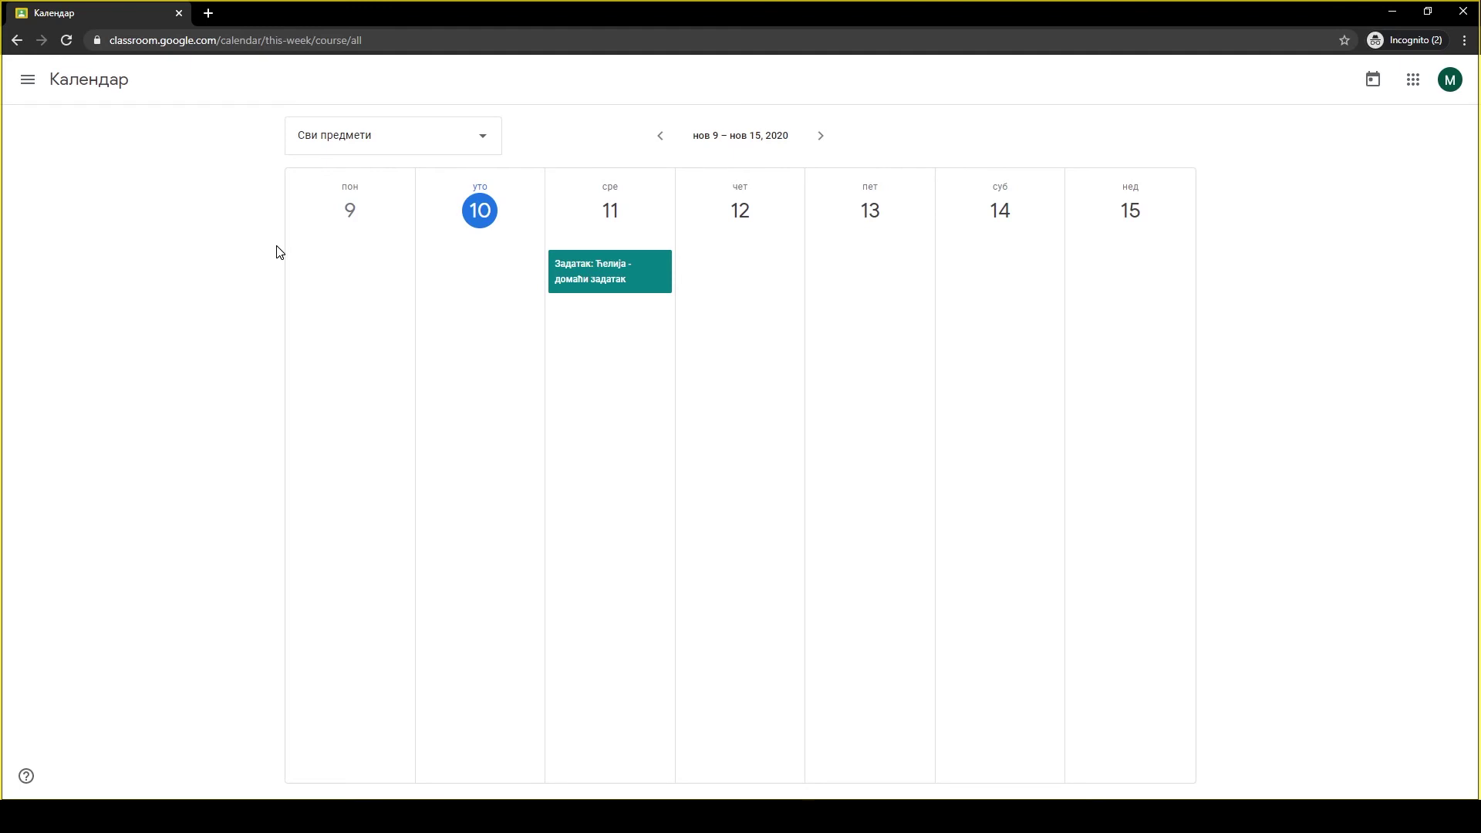
{"action": "left_click", "coordinate": [824, 139]}
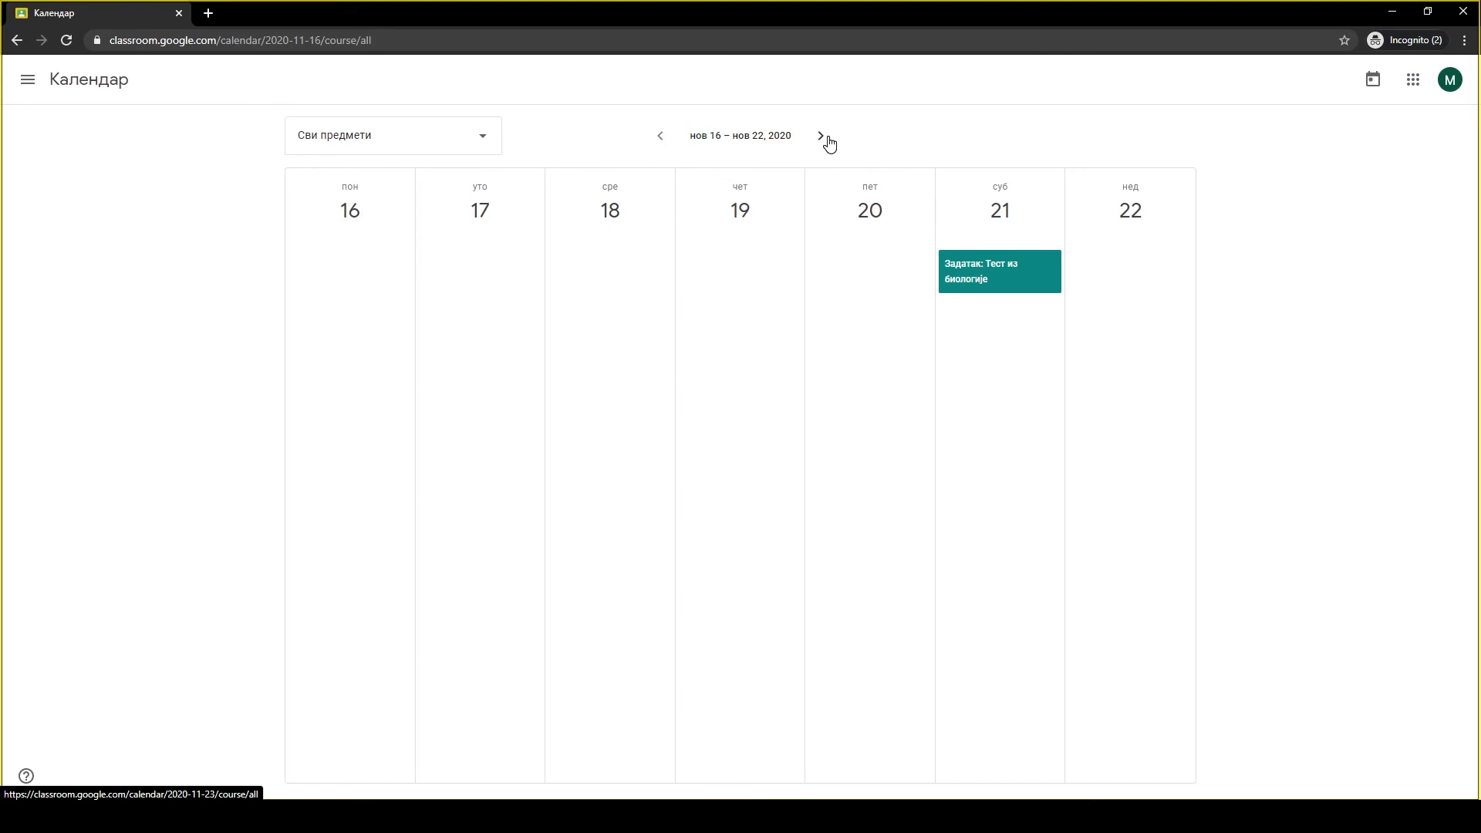
{"action": "left_click", "coordinate": [824, 139]}
{"action": "left_click", "coordinate": [661, 139]}
{"action": "left_click", "coordinate": [661, 140]}
{"action": "left_click", "coordinate": [661, 140]}
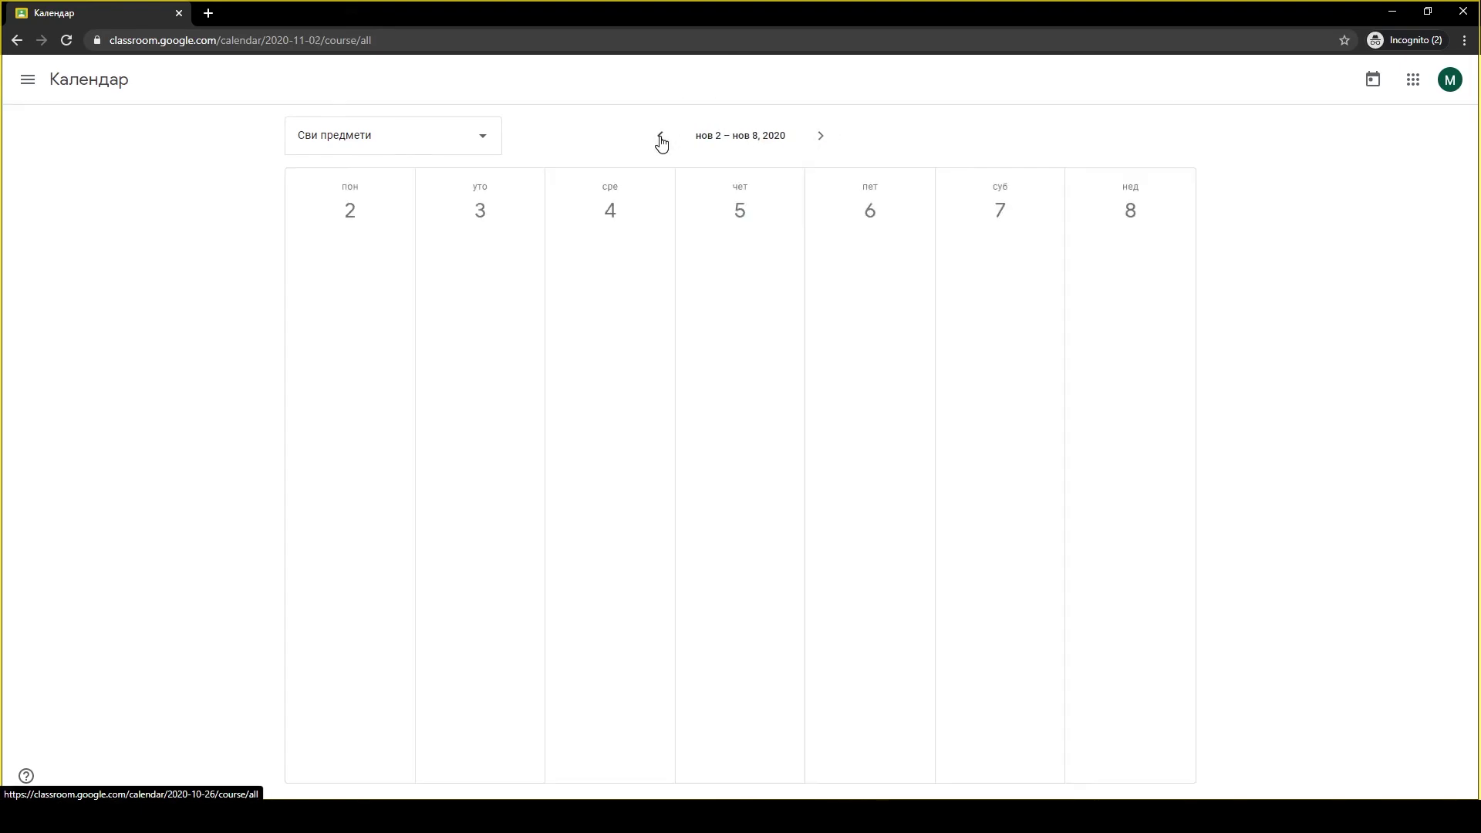
{"action": "left_click", "coordinate": [28, 86]}
{"action": "left_click", "coordinate": [28, 88]}
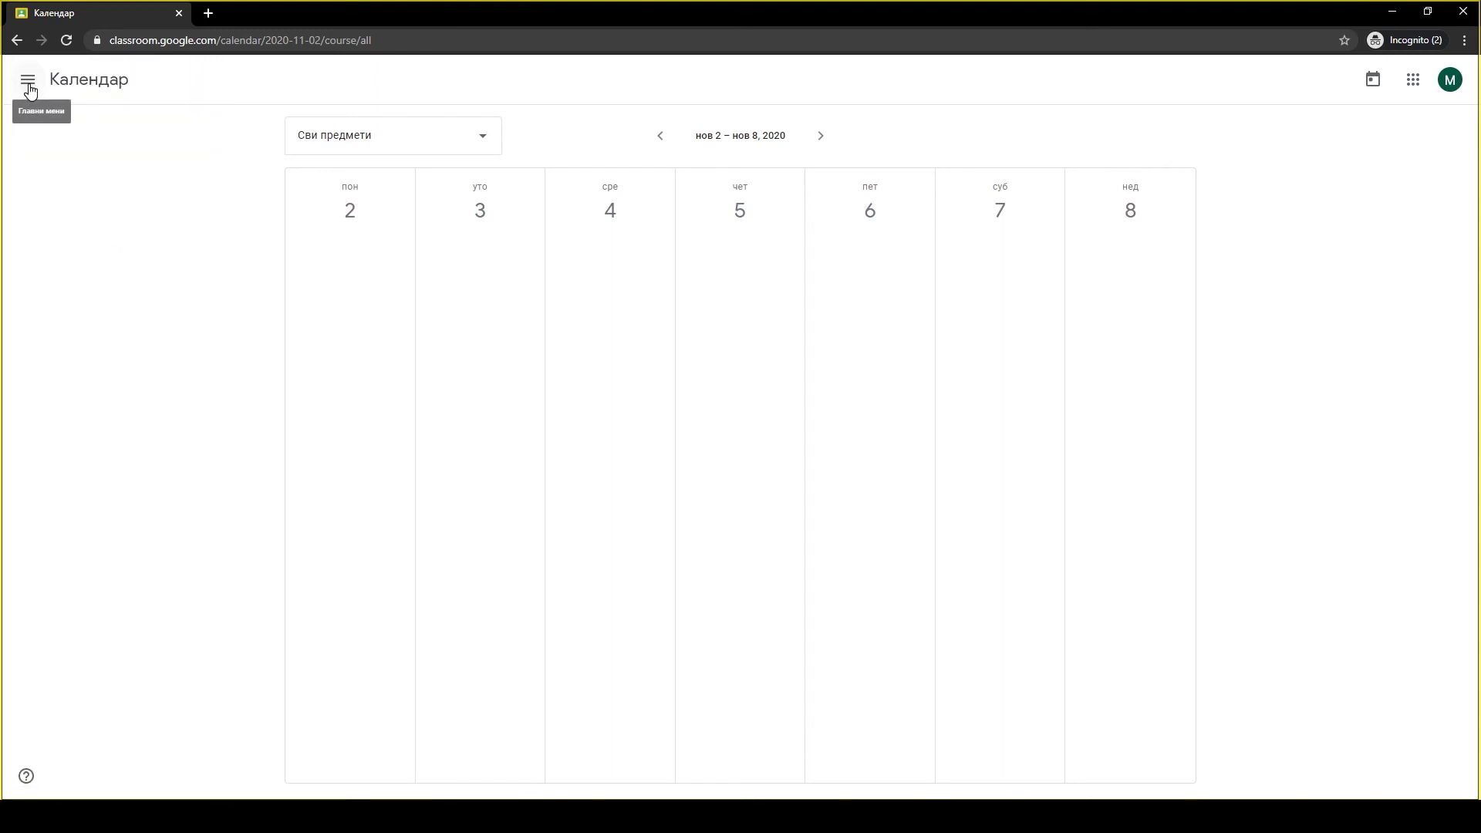
{"action": "left_click", "coordinate": [30, 90]}
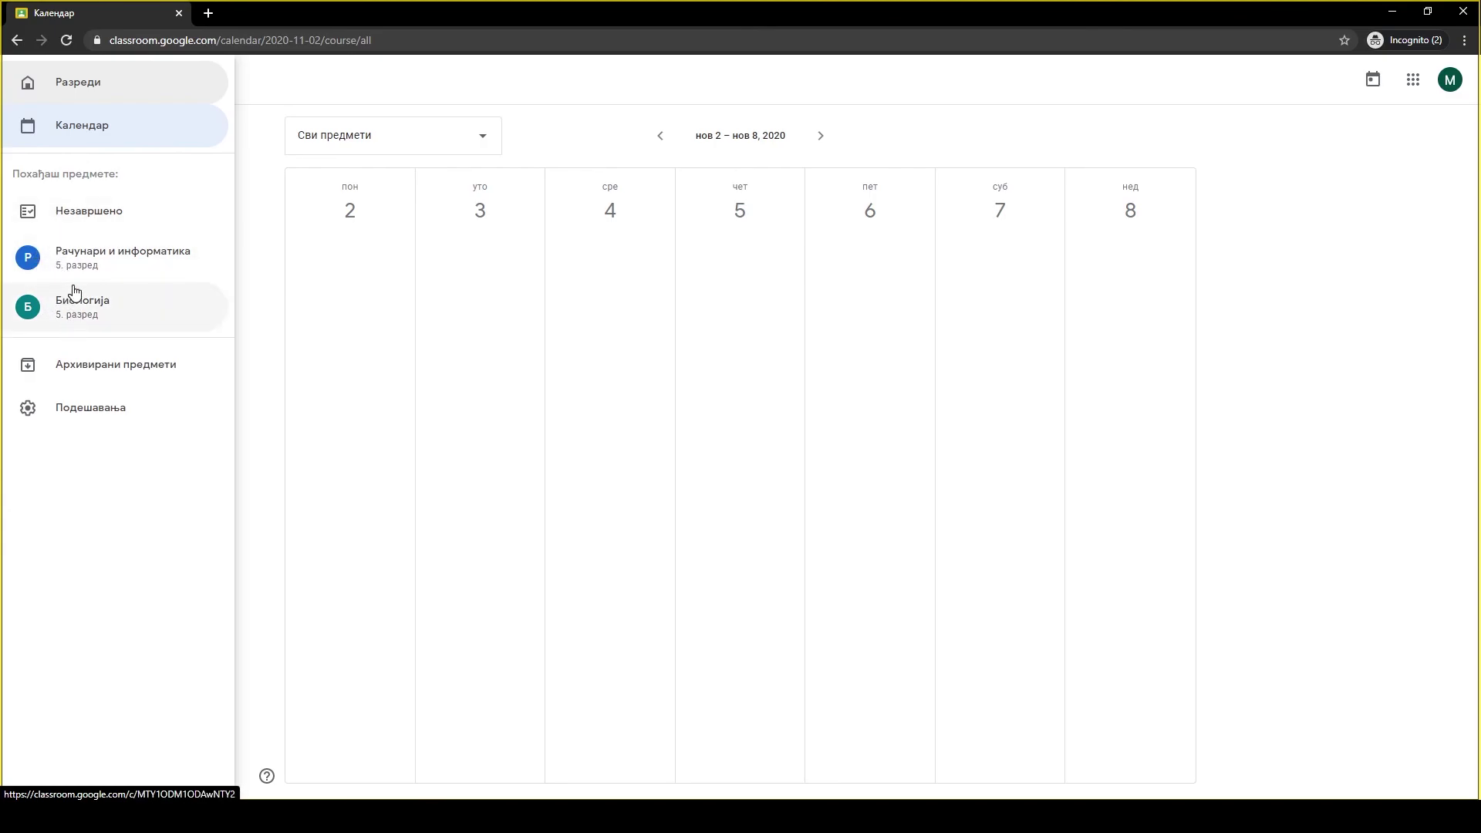
Check the Незавршено to-do tabs Додељено, Недостаје and Готово, then return to Разреди.
{"action": "left_click", "coordinate": [72, 225]}
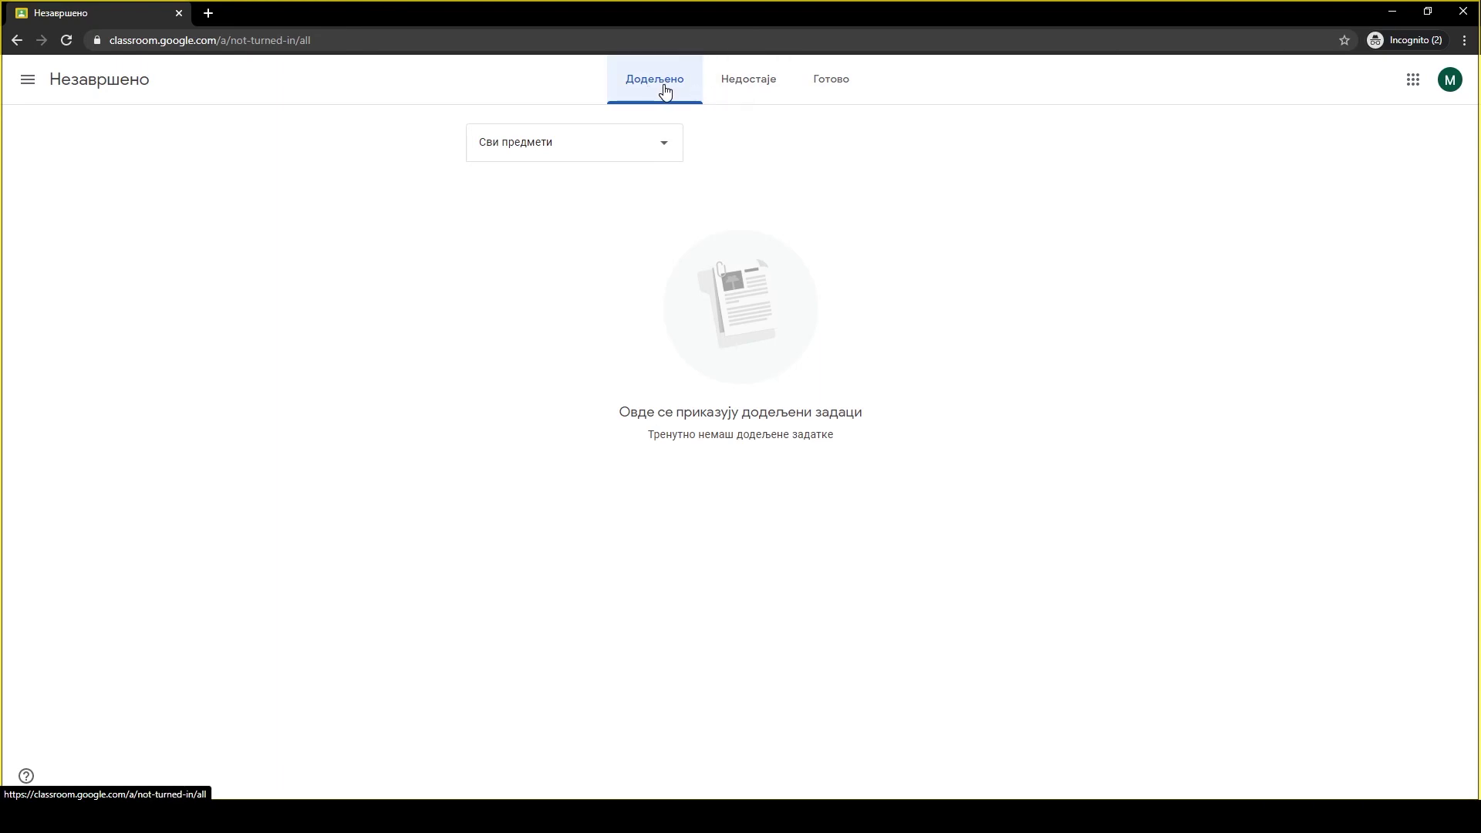
{"action": "left_click", "coordinate": [741, 90]}
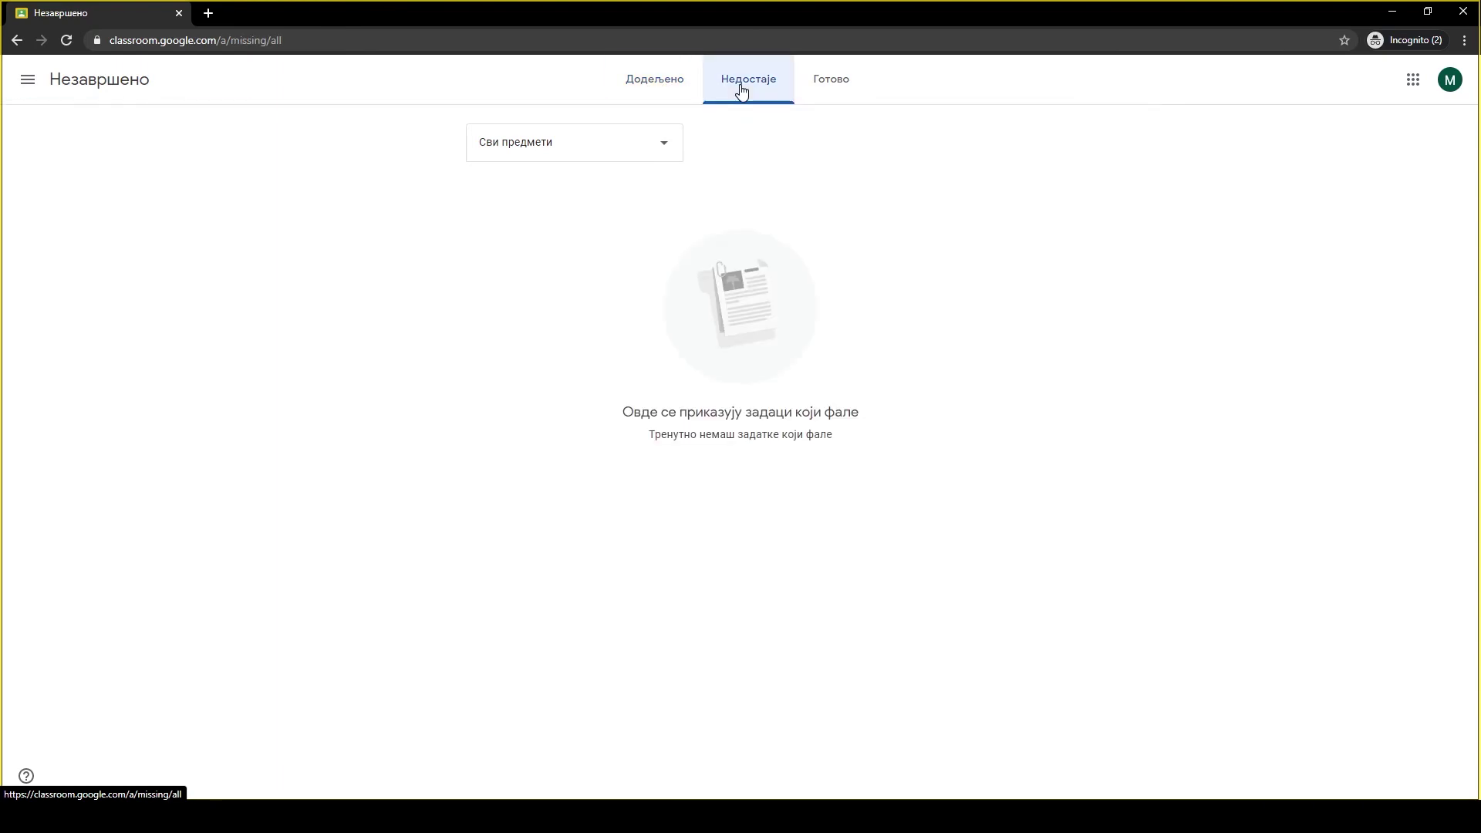
{"action": "left_click", "coordinate": [819, 93]}
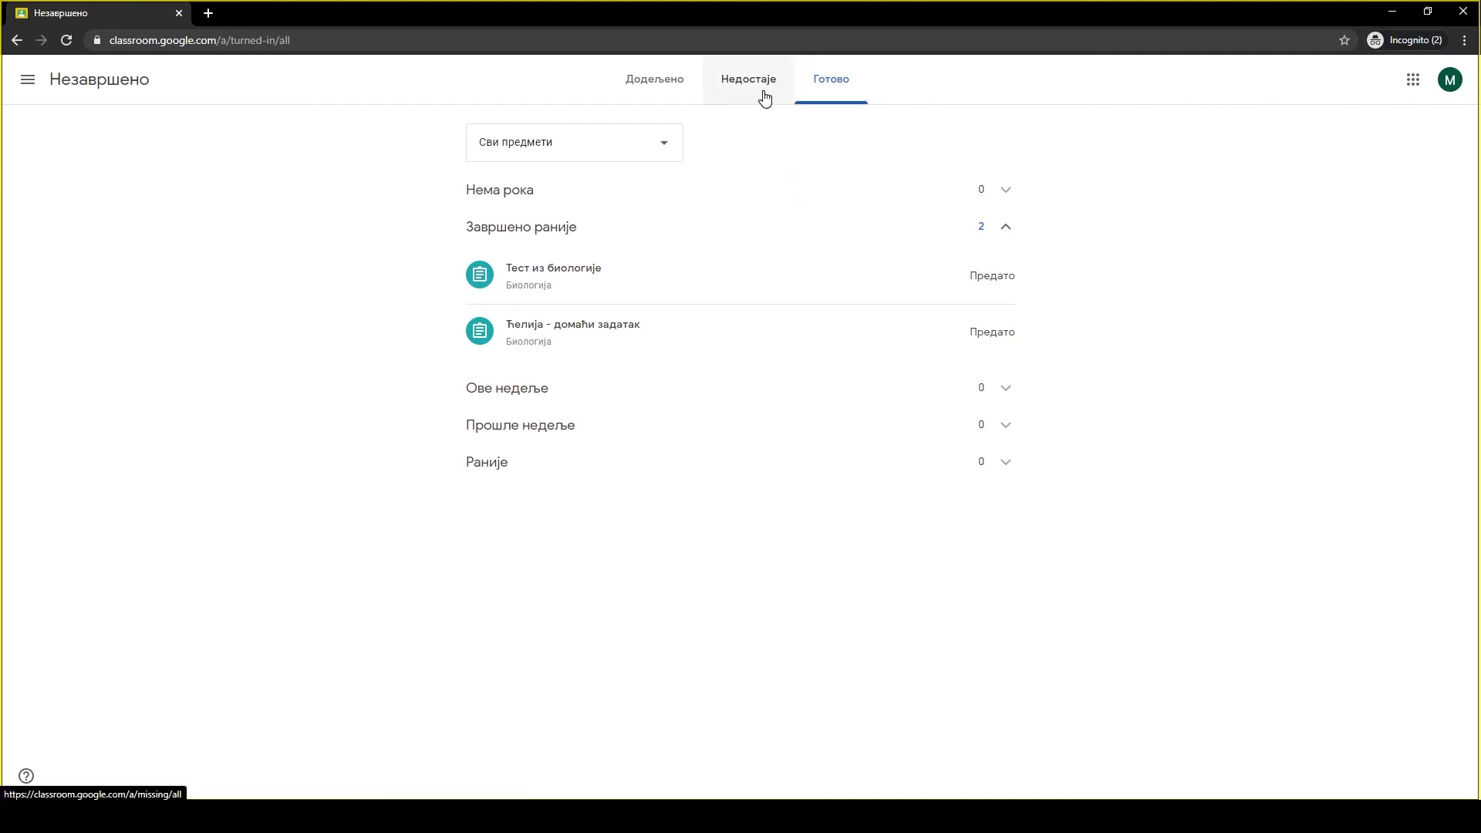
{"action": "left_click", "coordinate": [653, 88]}
{"action": "left_click", "coordinate": [743, 87]}
{"action": "left_click", "coordinate": [808, 87]}
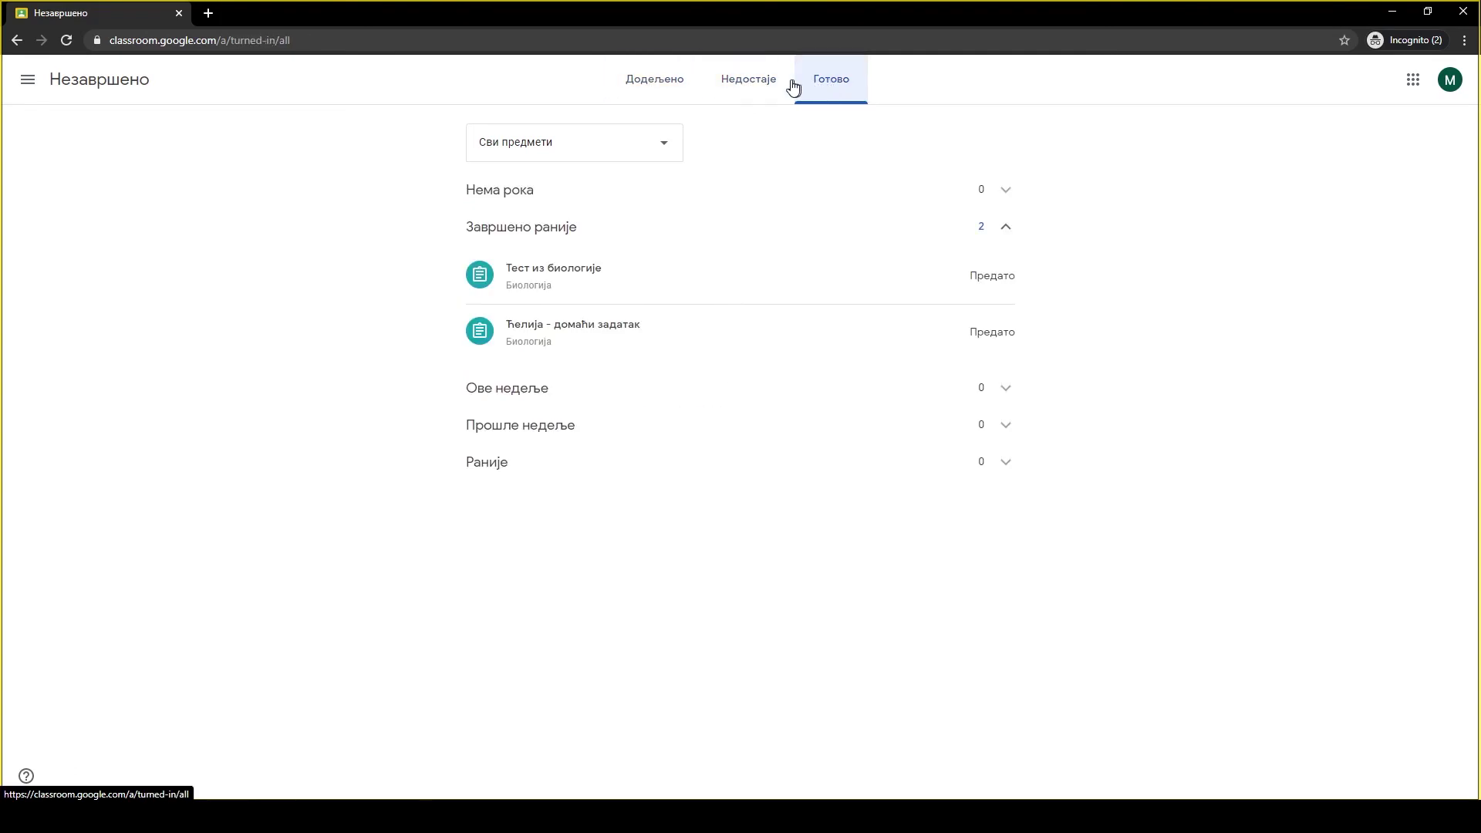
{"action": "left_click", "coordinate": [661, 83]}
{"action": "left_click", "coordinate": [27, 80]}
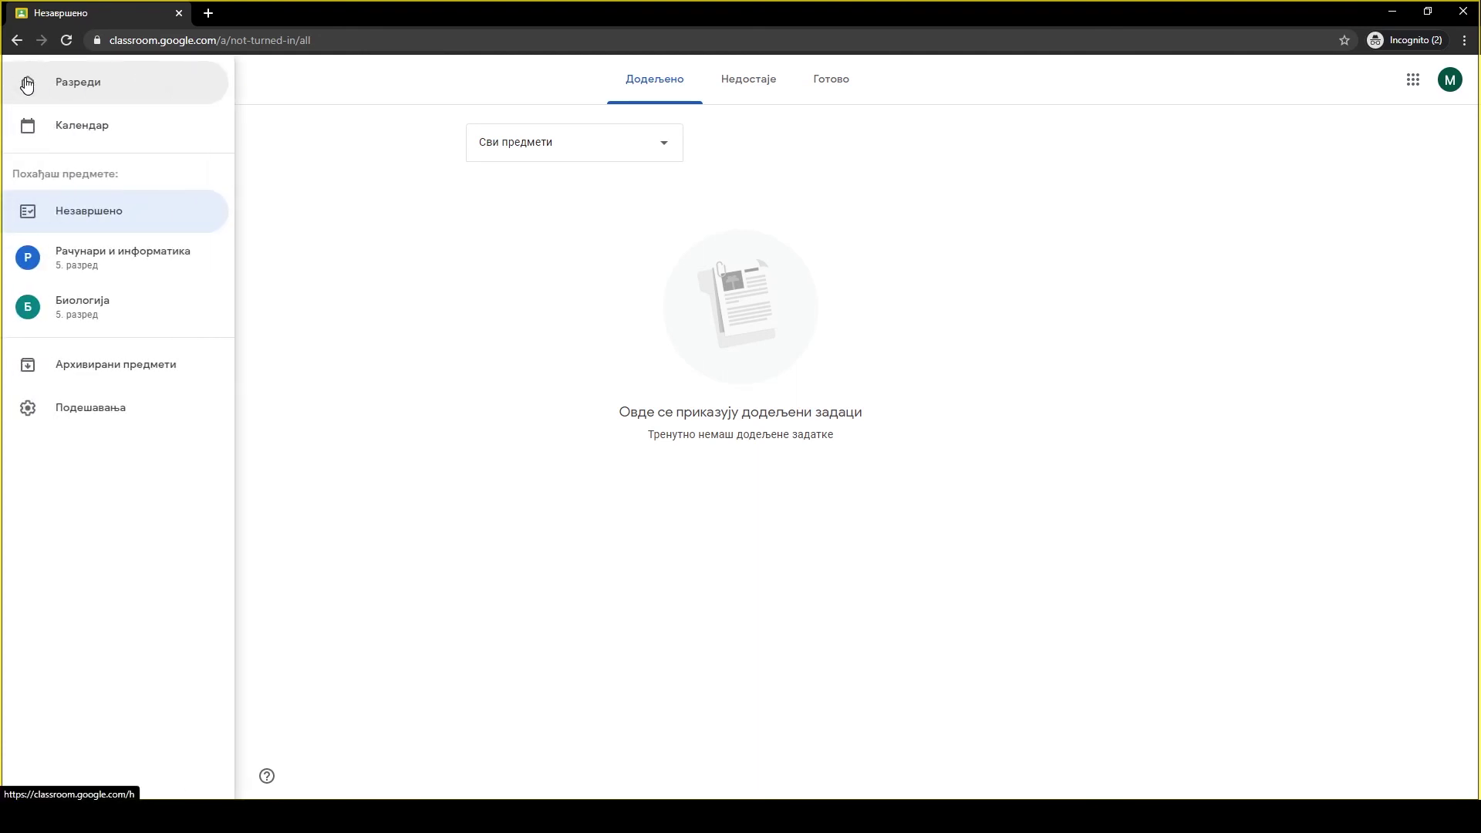
{"action": "left_click", "coordinate": [27, 81]}
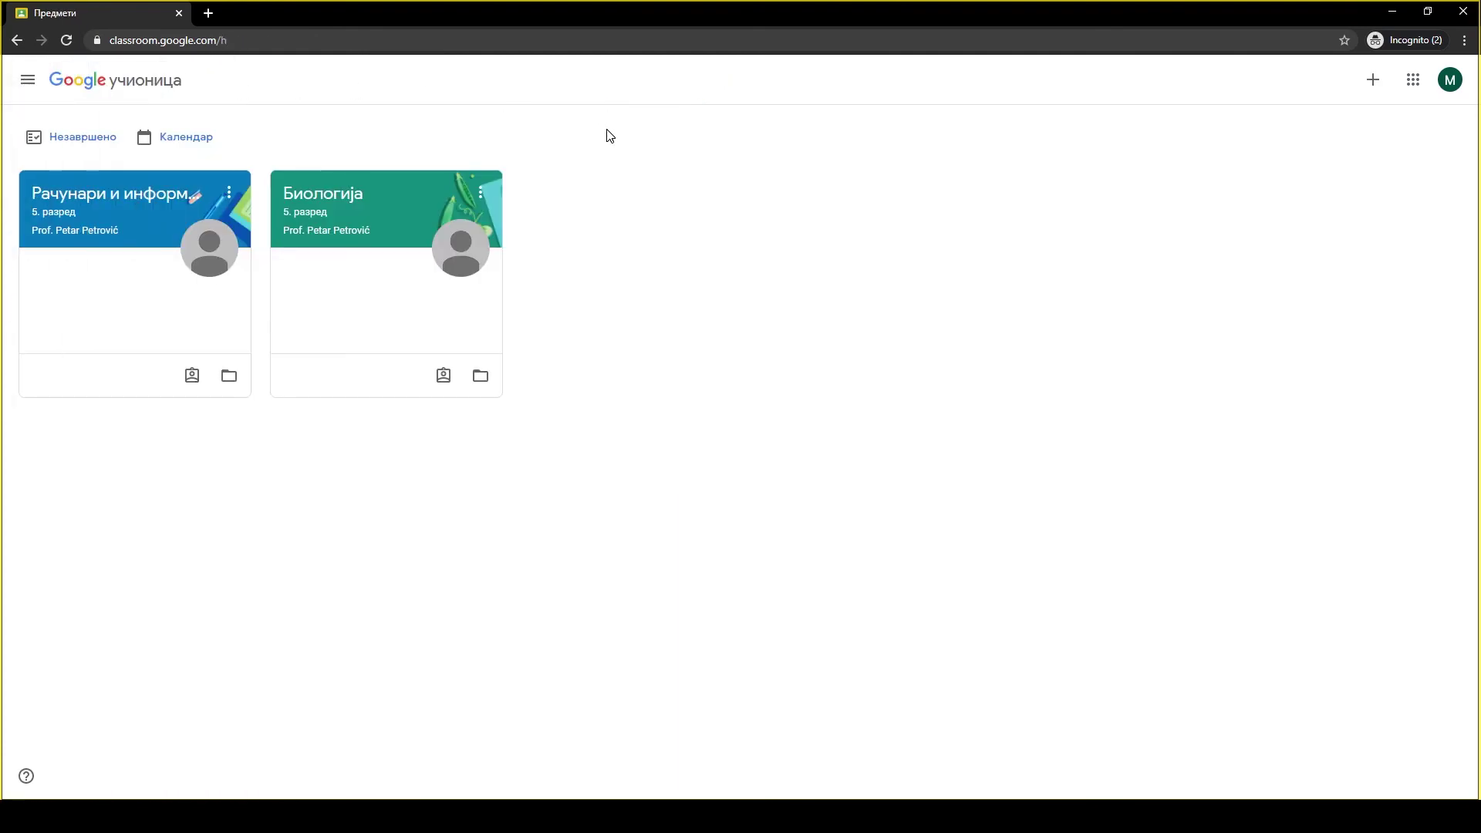